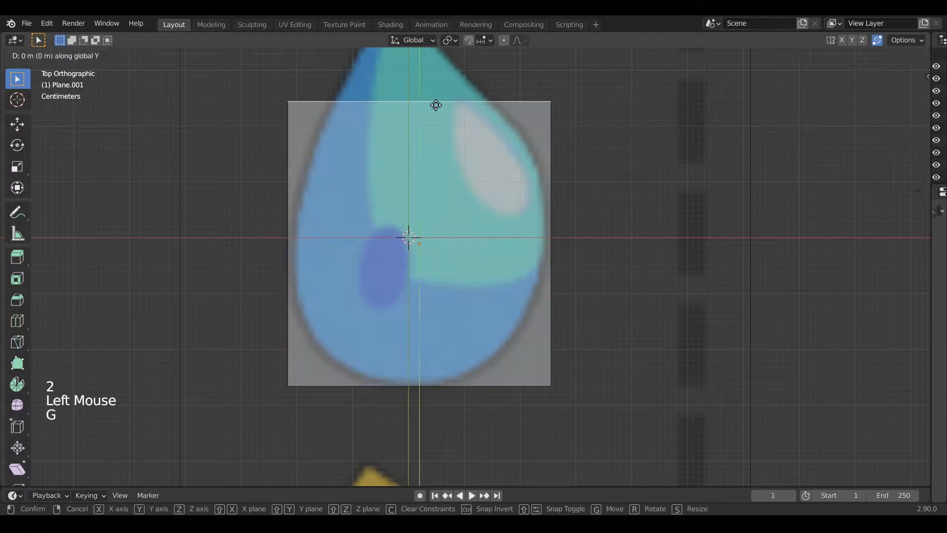
# Lower the plane's upper edge near the base of the drop and narrow its bottom edge along X to the outline
pyautogui.click(437, 364)
pyautogui.scroll(3, 431, 406)
pyautogui.keyDown('shift'); pyautogui.moveTo(430, 405); pyautogui.dragTo(433, 235, button='middle'); pyautogui.keyUp('shift')
pyautogui.press('s')
pyautogui.press('x')
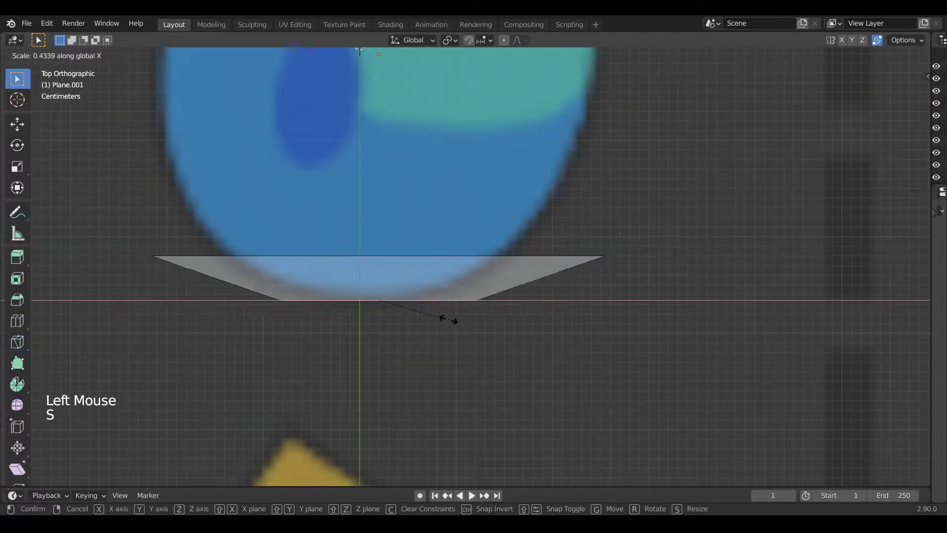
pyautogui.click(400, 300)
# Scale the plane's upper edge along X and adjust it to fit the curve at the base of the drop
pyautogui.press('s')
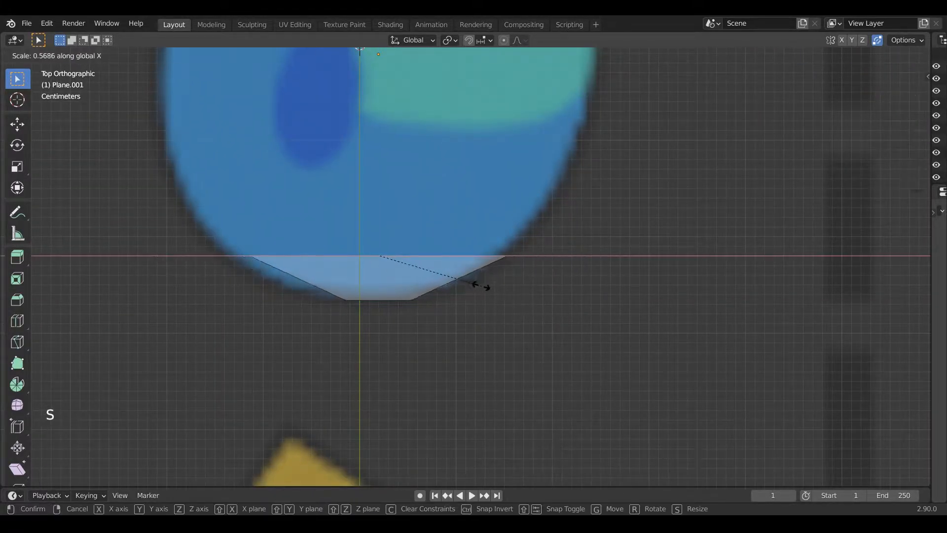
pyautogui.scroll(3, 481, 288)
pyautogui.press('g')
pyautogui.press('s')
pyautogui.click(447, 296)
# Extrude the upper edge into a second band and widen it along X to the drop outline
pyautogui.scroll(-1, 427, 289)
pyautogui.keyDown('shift'); pyautogui.moveTo(428, 289); pyautogui.dragTo(478, 349, button='middle'); pyautogui.keyUp('shift')
pyautogui.press('e')
pyautogui.press('s')
pyautogui.press('x')
pyautogui.click(475, 311)
# Extrude a third band upward and scale its upper edge along X to follow the outline
pyautogui.press('e')
pyautogui.click(513, 331)
pyautogui.press('s')
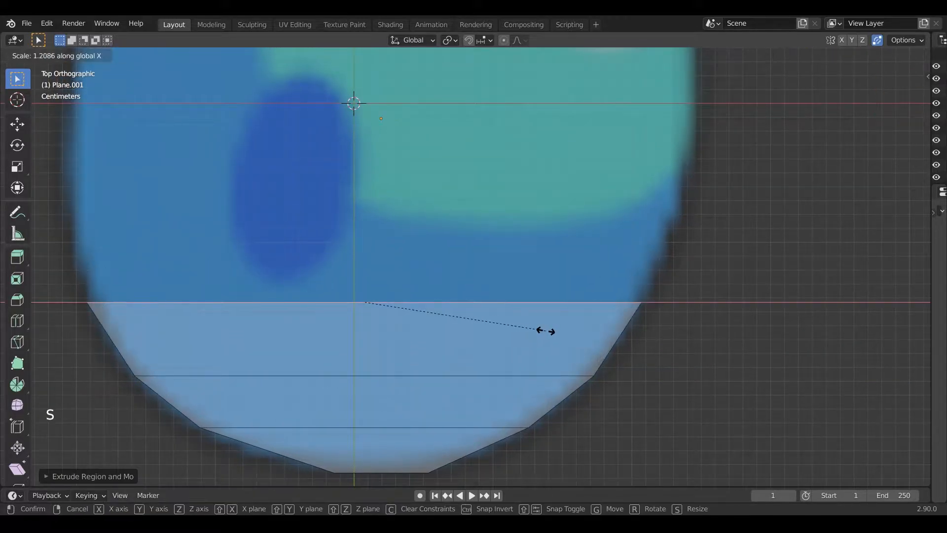
pyautogui.click(546, 330)
# Extrude a fourth band to just below the drop's centre and widen its upper edge along X
pyautogui.keyDown('shift'); pyautogui.moveTo(518, 291); pyautogui.dragTo(516, 342, button='middle'); pyautogui.keyUp('shift')
pyautogui.press('e')
pyautogui.click(513, 273)
pyautogui.press('s')
pyautogui.press('x')
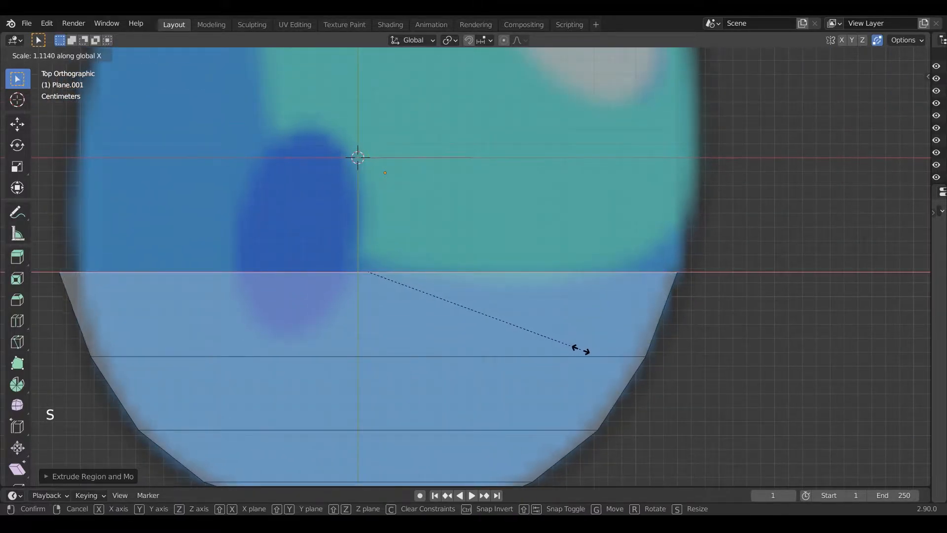
pyautogui.click(575, 345)
# Extrude a fifth band upward through the drop's wide middle and scale its upper edge to the right-hand outline
pyautogui.keyDown('shift'); pyautogui.moveTo(558, 232); pyautogui.dragTo(554, 409, button='middle'); pyautogui.keyUp('shift')
pyautogui.press('e')
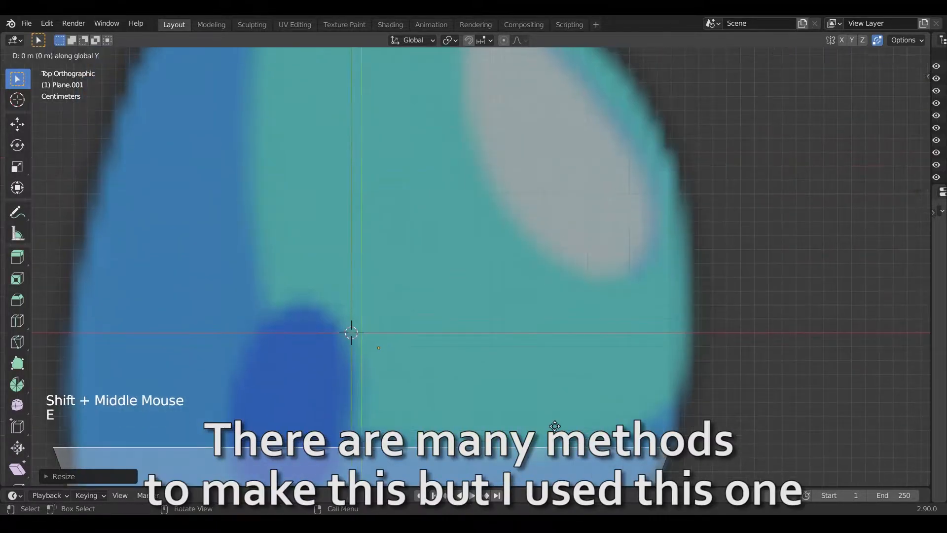
pyautogui.click(558, 340)
pyautogui.keyDown('shift'); pyautogui.moveTo(558, 340); pyautogui.dragTo(576, 326, button='middle'); pyautogui.keyUp('shift')
pyautogui.press('s')
pyautogui.click(560, 264)
# Extrude a sixth band along Y past the 3D cursor and scale its upper edge along X to fit the right-hand outline
pyautogui.press('e')
pyautogui.press('y')
pyautogui.click(571, 221)
pyautogui.press('s')
pyautogui.keyDown('shift'); pyautogui.moveTo(583, 256); pyautogui.dragTo(594, 323, button='middle'); pyautogui.keyUp('shift')
pyautogui.press('x')
pyautogui.click(589, 279)
pyautogui.press('s')
pyautogui.press('x')
pyautogui.click(591, 321)
# Extrude a seventh band along Y beside the white highlight and narrow its upper edge along X to the right-hand outline
pyautogui.press('e')
pyautogui.press('y')
pyautogui.click(595, 196)
pyautogui.keyDown('shift'); pyautogui.moveTo(595, 244); pyautogui.dragTo(597, 285, button='middle'); pyautogui.keyUp('shift')
pyautogui.press('s')
pyautogui.press('x')
pyautogui.click(610, 313)
pyautogui.click(612, 326)
pyautogui.press('s')
pyautogui.press('x')
pyautogui.click(600, 292)
# Extrude an eighth band along Y towards the top of the white highlight and narrow its upper edge along X
pyautogui.keyDown('shift'); pyautogui.moveTo(602, 299); pyautogui.dragTo(608, 376, button='middle'); pyautogui.keyUp('shift')
pyautogui.press('e')
pyautogui.press('y')
pyautogui.click(619, 264)
pyautogui.press('s')
pyautogui.press('x')
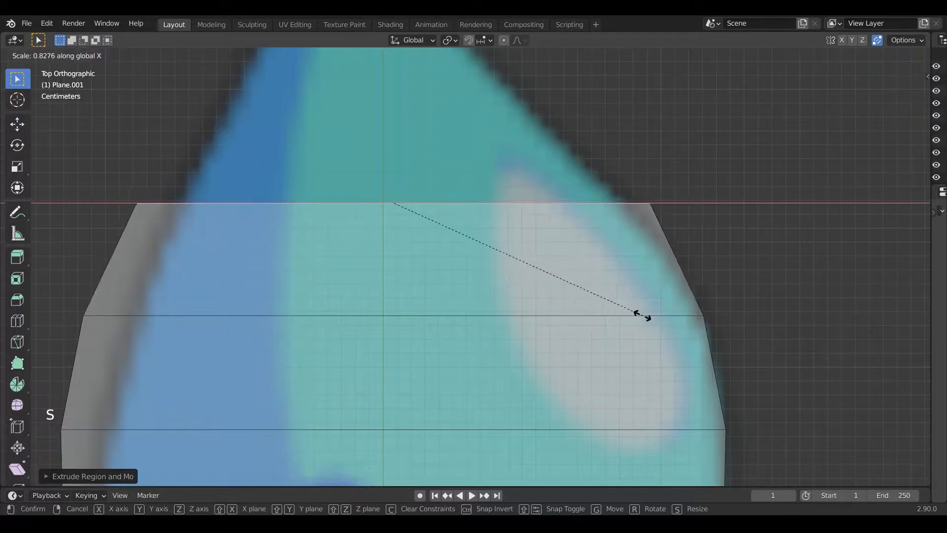
pyautogui.click(621, 318)
# Extrude a ninth band along Y above the highlight and taper its upper edge along X to the right-hand slope
pyautogui.keyDown('shift'); pyautogui.moveTo(621, 321); pyautogui.dragTo(593, 393, button='middle'); pyautogui.keyUp('shift')
pyautogui.press('e')
pyautogui.press('y')
pyautogui.click(583, 311)
pyautogui.press('s')
pyautogui.press('x')
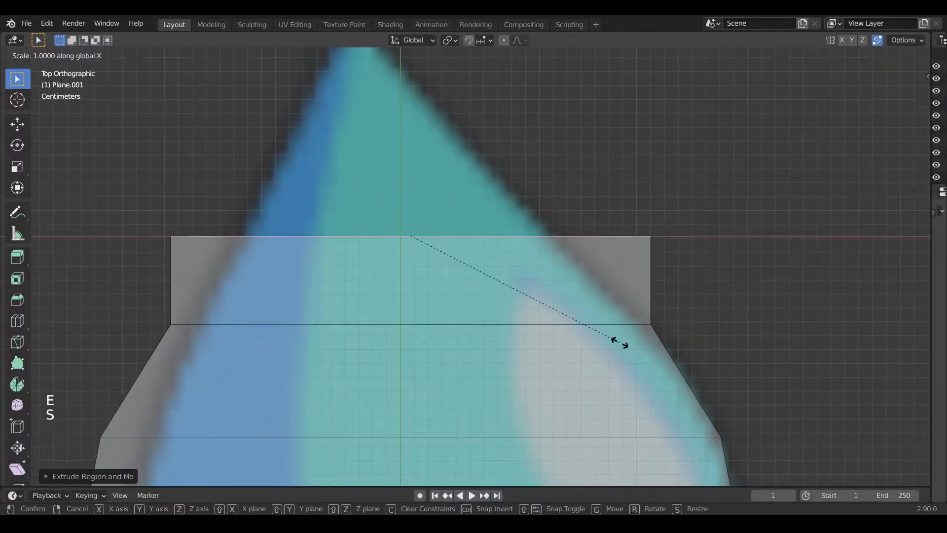
pyautogui.click(510, 337)
# Extrude a tenth band along Y towards the drop's tip and taper its upper edge along X to the slope
pyautogui.keyDown('shift'); pyautogui.moveTo(510, 336); pyautogui.dragTo(498, 434, button='middle'); pyautogui.keyUp('shift')
pyautogui.press('e')
pyautogui.press('y')
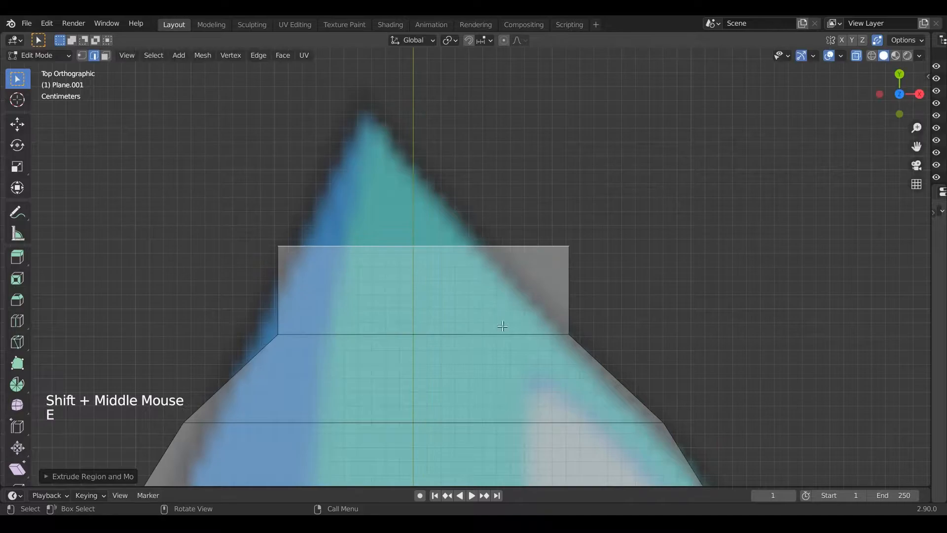
pyautogui.click(486, 316)
pyautogui.press('s')
pyautogui.press('x')
pyautogui.click(434, 325)
# Switch to vertex selection and move a left-side vertex near the drop's middle inward along X onto the blue outline
pyautogui.keyDown('shift'); pyautogui.moveTo(437, 319); pyautogui.dragTo(456, 267, button='middle'); pyautogui.keyUp('shift')
pyautogui.scroll(-4, 437, 383)
pyautogui.scroll(4, 456, 267)
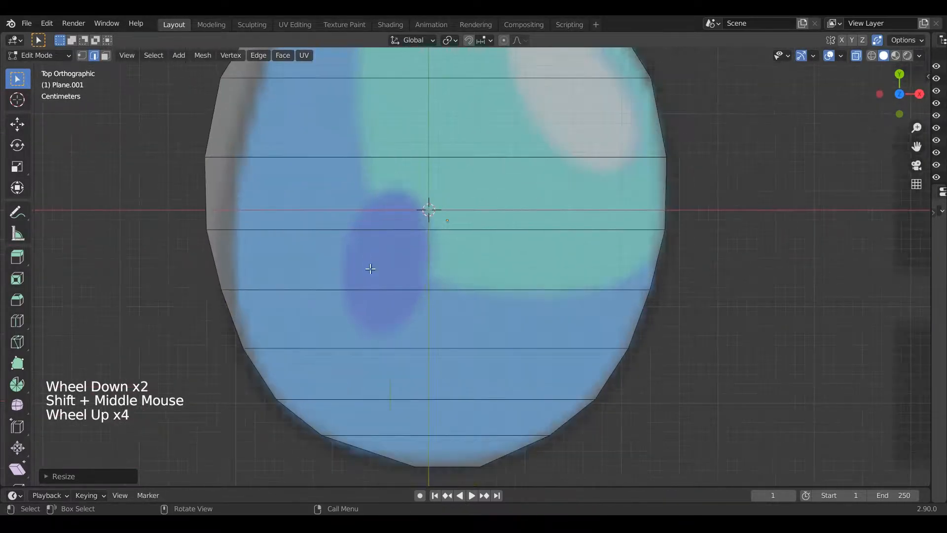
pyautogui.press('1')
pyautogui.scroll(2, 427, 205)
pyautogui.keyDown('shift'); pyautogui.moveTo(427, 205); pyautogui.dragTo(564, 213, button='middle'); pyautogui.keyUp('shift')
pyautogui.click(281, 327)
pyautogui.press('g')
pyautogui.press('x')
pyautogui.click(294, 333)
# Move the next left-side vertices above the drop's middle inward along X onto the blue outline
pyautogui.click(256, 242)
pyautogui.press('g')
pyautogui.press('x')
pyautogui.keyDown('shift'); pyautogui.moveTo(293, 241); pyautogui.dragTo(264, 269, button='middle'); pyautogui.keyUp('shift')
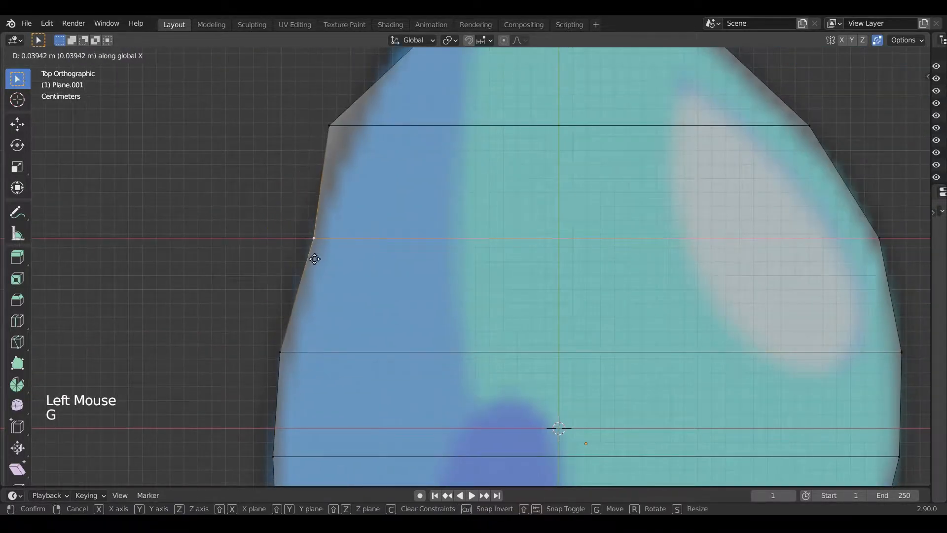
pyautogui.click(311, 259)
# Align the left vertices of the eighth and ninth bands' upper edges with the outline by moving them along X
pyautogui.keyDown('shift'); pyautogui.moveTo(348, 175); pyautogui.dragTo(346, 298, button='middle'); pyautogui.keyUp('shift')
pyautogui.click(328, 253)
pyautogui.press('g')
pyautogui.press('x')
pyautogui.click(353, 253)
pyautogui.keyDown('shift'); pyautogui.moveTo(418, 222); pyautogui.dragTo(418, 300, button='middle'); pyautogui.keyUp('shift')
pyautogui.click(421, 243)
pyautogui.press('g')
pyautogui.press('x')
pyautogui.click(396, 239)
# Move the left vertex of the topmost edge along X onto the drop outline
pyautogui.keyDown('shift'); pyautogui.moveTo(500, 153); pyautogui.dragTo(494, 216, button='middle'); pyautogui.keyUp('shift')
pyautogui.click(495, 215)
pyautogui.press('g')
pyautogui.press('x')
pyautogui.click(430, 215)
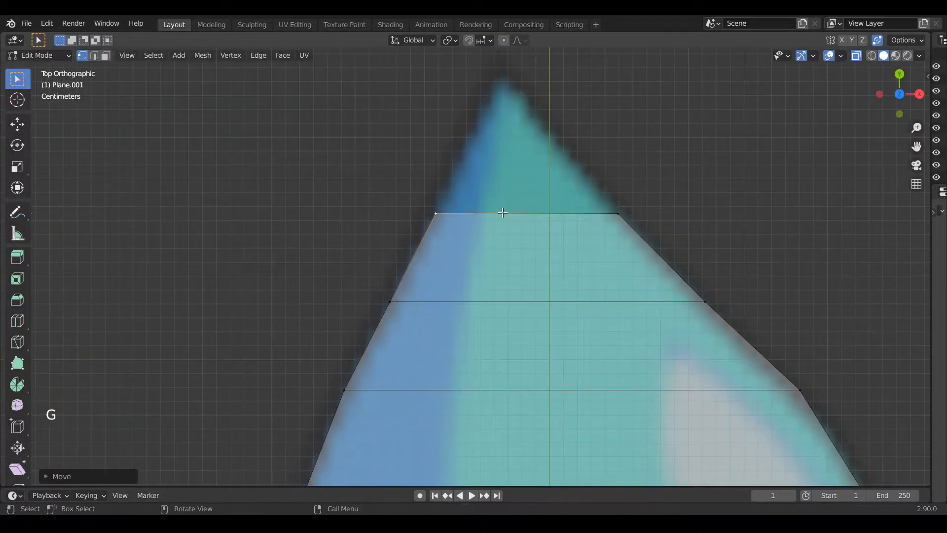
# Extrude the topmost edge towards the tip and scale the new edge down
pyautogui.press('e')
pyautogui.press('s')
pyautogui.click(554, 204)
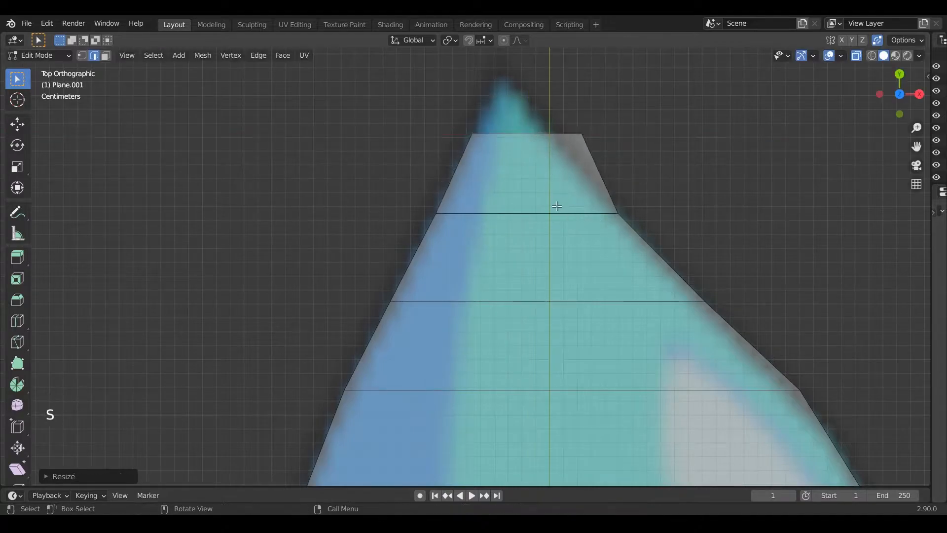
# Extrude a final band along Y up to the drop's tip and scale its upper edge narrower
pyautogui.keyDown('shift'); pyautogui.moveTo(553, 212); pyautogui.dragTo(552, 321, button='middle'); pyautogui.keyUp('shift')
pyautogui.press('e')
pyautogui.hotkey('ctrl', 'z')
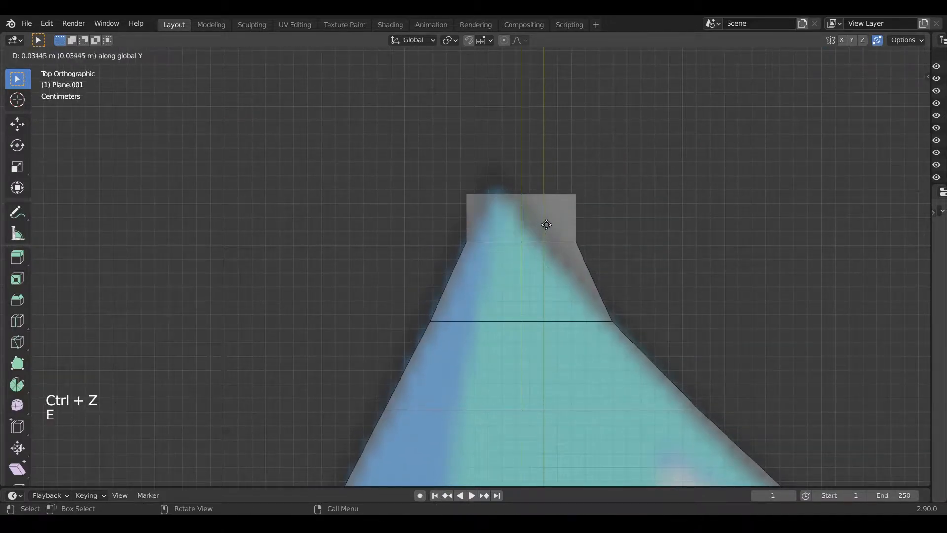
pyautogui.click(546, 221)
pyautogui.press('s')
pyautogui.click(568, 196)
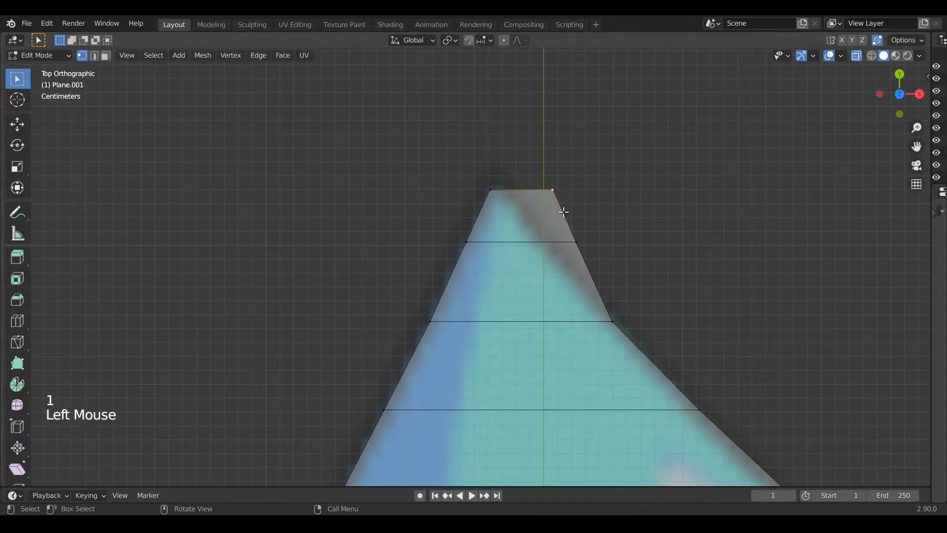
# Move the right-side vertices near the tip inward to the drop outline and leave Edit Mode
pyautogui.press('g')
pyautogui.click(520, 194)
pyautogui.press('g')
pyautogui.press('Tab')
# Adjust the drop's bottom edge along X in Edit Mode to fit the outline, and return to Object Mode
pyautogui.scroll(-6, 530, 300)
pyautogui.scroll(-6, 530, 300)
pyautogui.scroll(5, 524, 332)
pyautogui.keyDown('shift'); pyautogui.moveTo(530, 300); pyautogui.dragTo(851, 340, button='middle'); pyautogui.keyUp('shift')
pyautogui.scroll(4, 524, 332)
pyautogui.scroll(5, 498, 317)
pyautogui.press('Tab')
pyautogui.press('x')
pyautogui.click(514, 356)
pyautogui.press('Tab')
# Enlarge the properties editor and add a Subdivision Surface modifier to the drop with 2 viewport levels
pyautogui.scroll(-6, 513, 355)
pyautogui.moveTo(931, 340); pyautogui.dragTo(818, 322)
pyautogui.click(892, 211)
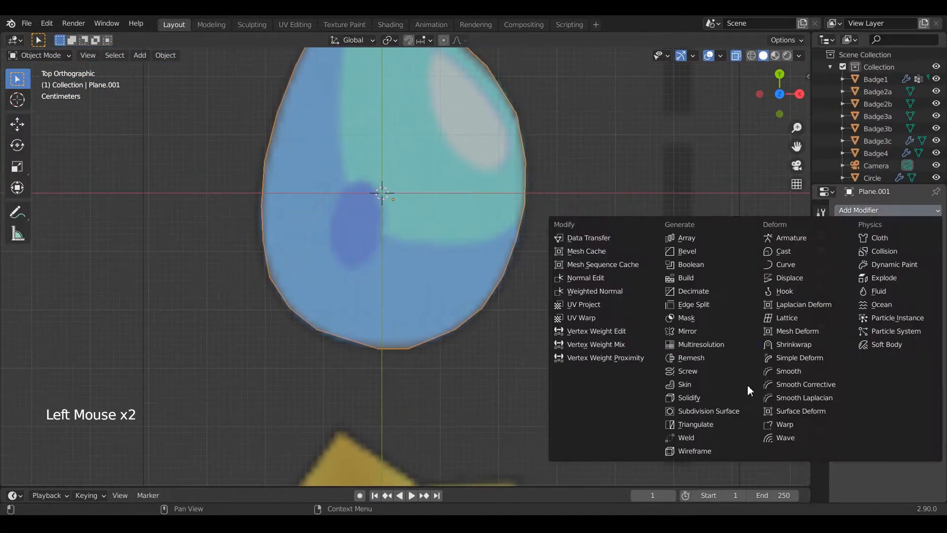
pyautogui.click(700, 400)
pyautogui.scroll(-5, 559, 280)
pyautogui.scroll(3, 558, 277)
pyautogui.keyDown('shift'); pyautogui.moveTo(558, 277); pyautogui.dragTo(620, 341, button='middle'); pyautogui.keyUp('shift')
pyautogui.click(923, 266)
pyautogui.scroll(-6, 473, 228)
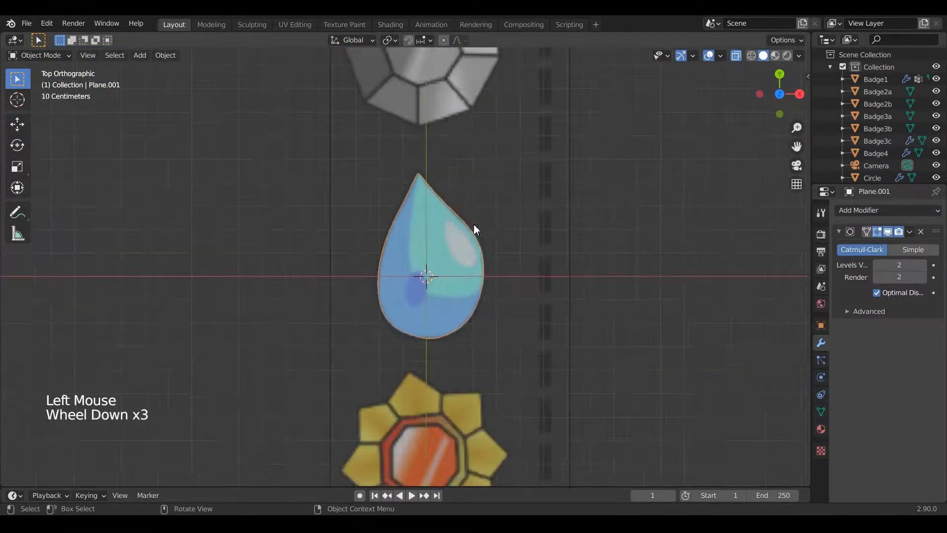
# Turn off X-ray and switch the viewport to rendered shading
pyautogui.click(734, 59)
pyautogui.click(787, 56)
pyautogui.scroll(-6, 306, 296)
pyautogui.keyDown('shift'); pyautogui.moveTo(296, 308); pyautogui.dragTo(444, 249, button='middle'); pyautogui.keyUp('shift')
pyautogui.doubleClick(566, 206)
# Examine the smoothed drop and its edge layout from several views in Edit Mode and Object Mode
pyautogui.scroll(5, 567, 206)
pyautogui.keyDown('shift'); pyautogui.moveTo(559, 216); pyautogui.dragTo(236, 355, button='middle'); pyautogui.keyUp('shift')
pyautogui.scroll(8, 492, 277)
pyautogui.scroll(2, 427, 283)
pyautogui.keyDown('shift'); pyautogui.moveTo(492, 277); pyautogui.dragTo(434, 247, button='middle'); pyautogui.keyUp('shift')
pyautogui.scroll(-2, 427, 283)
pyautogui.press('Tab')
pyautogui.scroll(-1, 434, 247)
pyautogui.keyDown('shift'); pyautogui.moveTo(434, 247); pyautogui.dragTo(437, 206, button='middle'); pyautogui.keyUp('shift')
pyautogui.scroll(5, 437, 207)
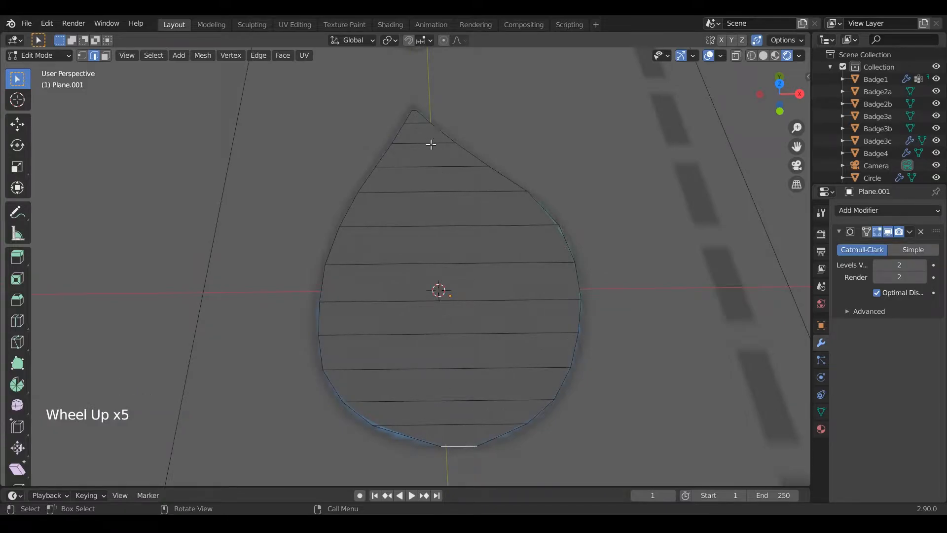
pyautogui.scroll(-2, 458, 409)
pyautogui.press('Tab')
pyautogui.moveTo(457, 401); pyautogui.dragTo(459, 366, button='middle')
pyautogui.scroll(-3, 458, 365)
pyautogui.keyDown('shift'); pyautogui.moveTo(463, 279); pyautogui.dragTo(469, 310, button='middle'); pyautogui.keyUp('shift')
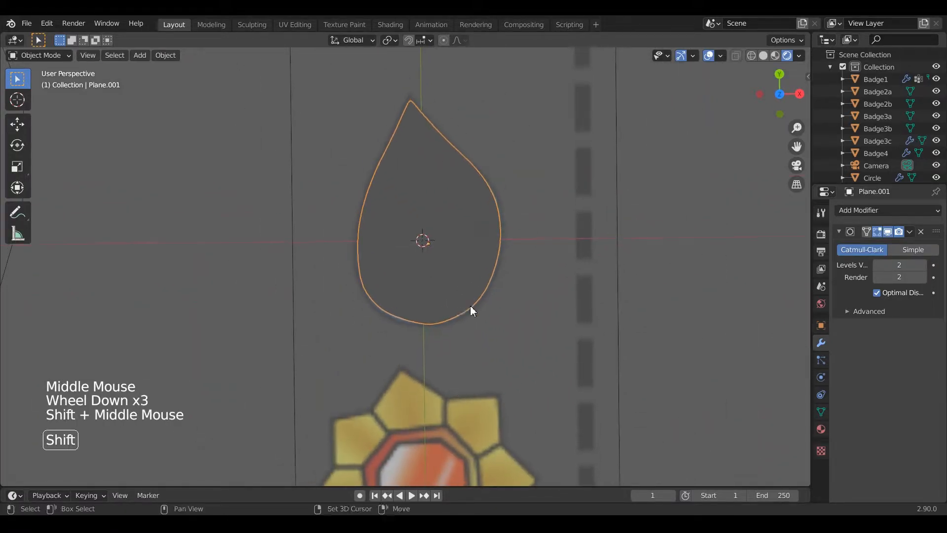
# Switch the viewport to solid shading and open the drop in Edit Mode from the top view
pyautogui.click(776, 57)
pyautogui.click(763, 57)
pyautogui.scroll(-2, 626, 187)
pyautogui.moveTo(625, 191); pyautogui.dragTo(587, 160, button='middle')
pyautogui.moveTo(601, 296)
pyautogui.mouseDown(button='middle')
pyautogui.moveTo(539, 259)
pyautogui.moveTo(537, 247)
pyautogui.mouseUp(button='middle')
pyautogui.click(551, 380)
pyautogui.press('g')
pyautogui.click(496, 380)
pyautogui.press('KP_7')
pyautogui.keyDown('shift'); pyautogui.moveTo(496, 380); pyautogui.dragTo(499, 332, button='middle'); pyautogui.keyUp('shift')
pyautogui.scroll(5, 497, 328)
pyautogui.press('Tab')
pyautogui.scroll(-2, 493, 324)
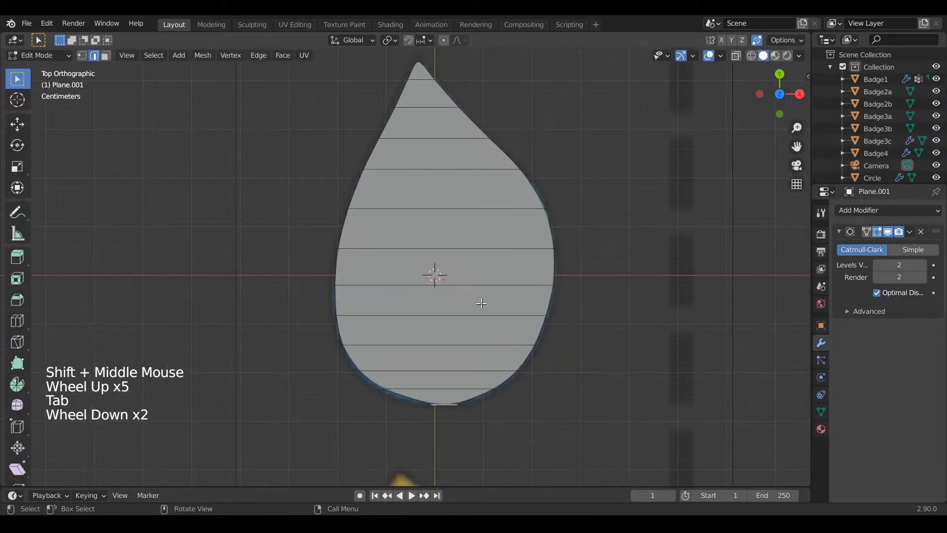
# Add a centred lengthwise loop cut down the middle of the drop and switch to vertex selection
pyautogui.click(449, 240)
pyautogui.rightClick(449, 241)
pyautogui.press('1')
# Raise two vertices on the drop's central line along Z with smooth proportional editing to form a dome
pyautogui.moveTo(456, 341); pyautogui.dragTo(496, 295, button='middle')
pyautogui.keyDown('shift'); pyautogui.moveTo(548, 277); pyautogui.dragTo(562, 335, button='middle'); pyautogui.keyUp('shift')
pyautogui.scroll(4, 562, 341)
pyautogui.scroll(-2, 609, 391)
pyautogui.moveTo(567, 429); pyautogui.dragTo(604, 345, button='middle')
pyautogui.moveTo(604, 345); pyautogui.dragTo(572, 396, button='middle')
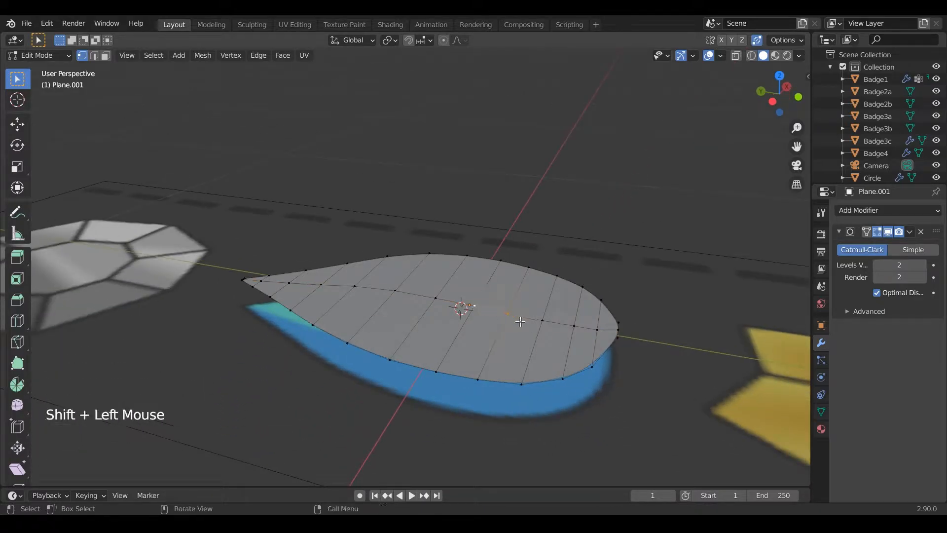
pyautogui.moveTo(518, 322)
pyautogui.mouseDown(button='middle')
pyautogui.moveTo(549, 265)
pyautogui.moveTo(535, 327)
pyautogui.mouseUp(button='middle')
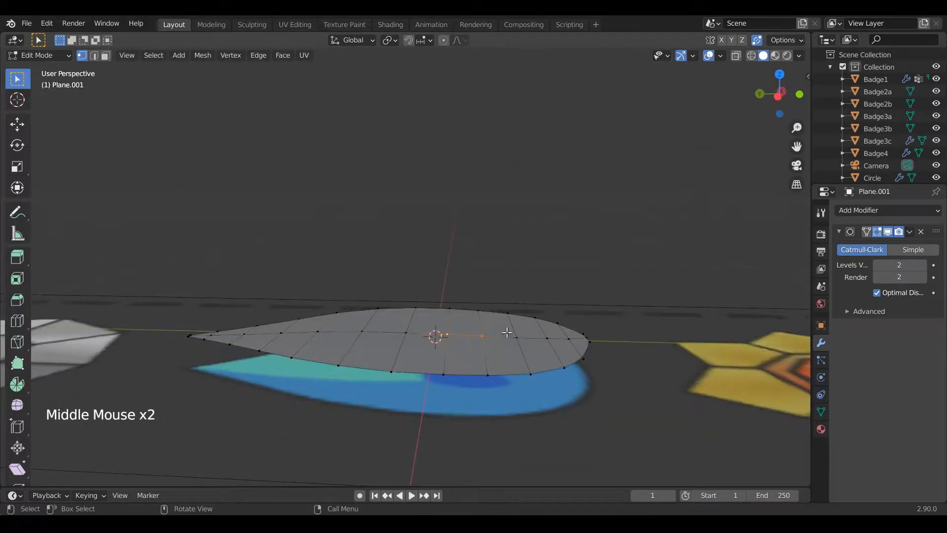
pyautogui.press('g')
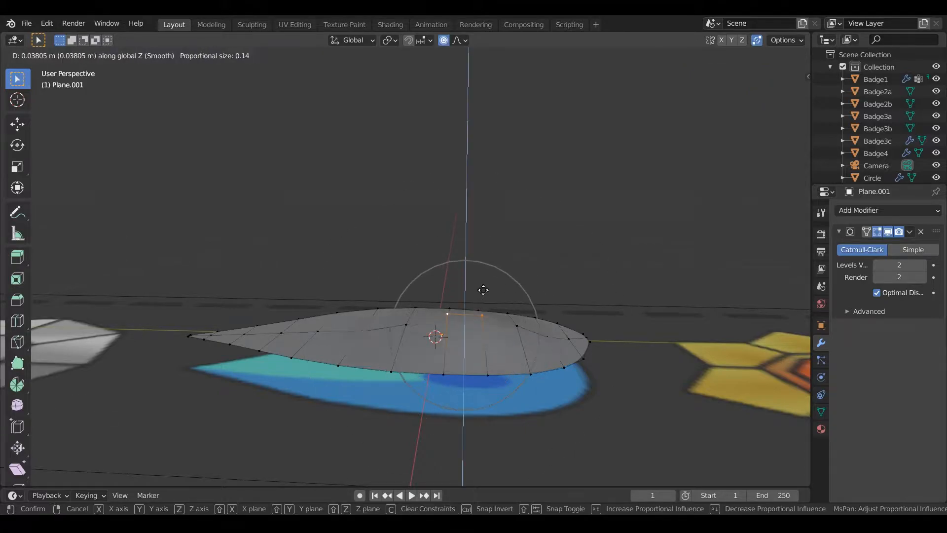
pyautogui.scroll(-5, 484, 283)
pyautogui.click(485, 283)
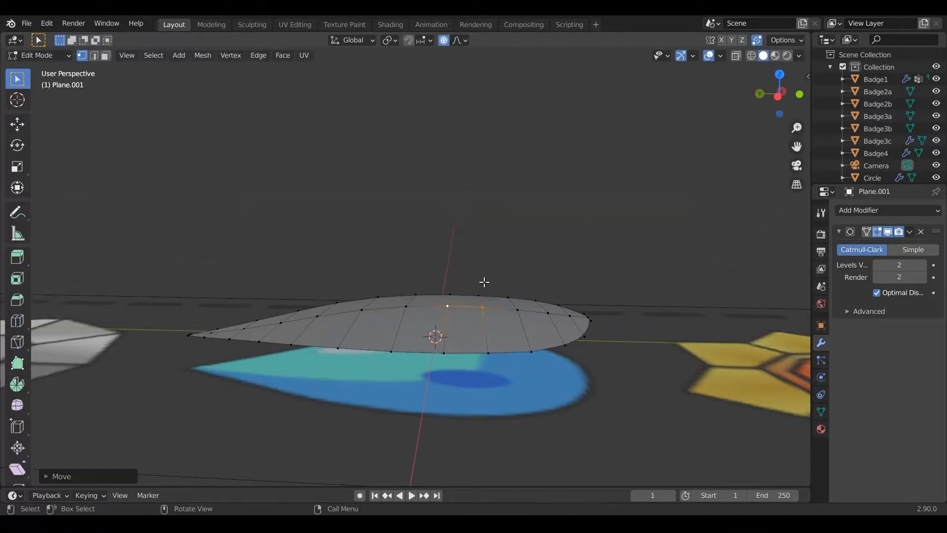
# Select the drop's outer boundary edge loop in edge mode and scale it
pyautogui.press('Tab')
pyautogui.scroll(3, 469, 353)
pyautogui.press('Tab')
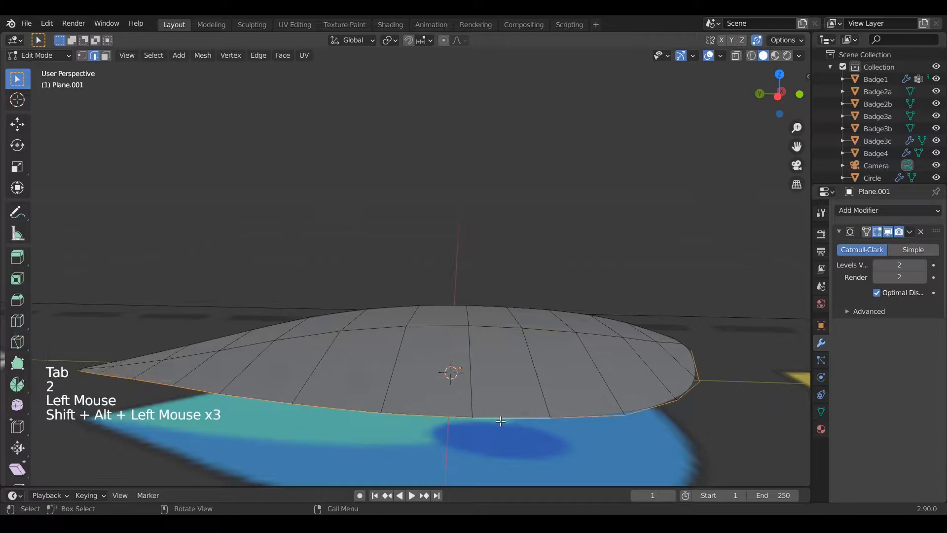
pyautogui.press('s')
pyautogui.click(500, 421)
pyautogui.scroll(-2, 500, 421)
pyautogui.moveTo(495, 350); pyautogui.dragTo(397, 345, button='middle')
pyautogui.hotkey('ctrl', 'z')
pyautogui.scroll(-2, 397, 345)
pyautogui.keyDown('shift'); pyautogui.moveTo(550, 428); pyautogui.dragTo(544, 348, button='middle'); pyautogui.keyUp('shift')
pyautogui.moveTo(267, 385); pyautogui.dragTo(311, 374, button='middle')
pyautogui.scroll(2, 429, 321)
pyautogui.scroll(-2, 353, 368)
pyautogui.press('s')
pyautogui.click(311, 374)
# Try to rotate the outer boundary loop in the right orthographic view
pyautogui.keyDown('shift'); pyautogui.moveTo(195, 291); pyautogui.dragTo(271, 257, button='middle'); pyautogui.keyUp('shift')
pyautogui.moveTo(271, 256); pyautogui.dragTo(422, 260, button='middle')
pyautogui.press('KP_7')
pyautogui.press('KP_3')
pyautogui.scroll(2, 349, 230)
pyautogui.scroll(-1, 429, 284)
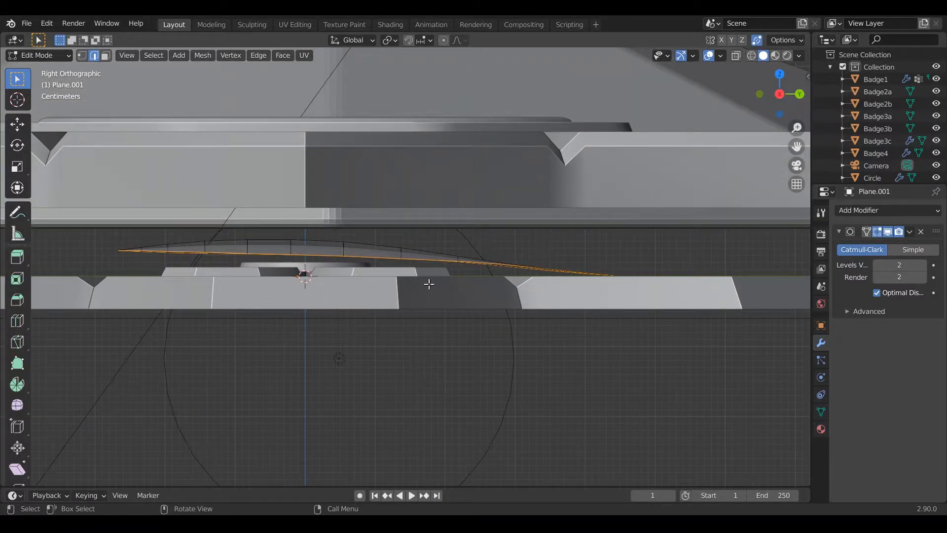
pyautogui.press('r')
pyautogui.hotkey('ctrl', 'z')
# Select the whole drop mesh and rotate it about 2.58° around the X axis from the right view
pyautogui.moveTo(427, 280); pyautogui.dragTo(450, 277, button='middle')
pyautogui.press('a')
pyautogui.press('KP_3')
pyautogui.press('r')
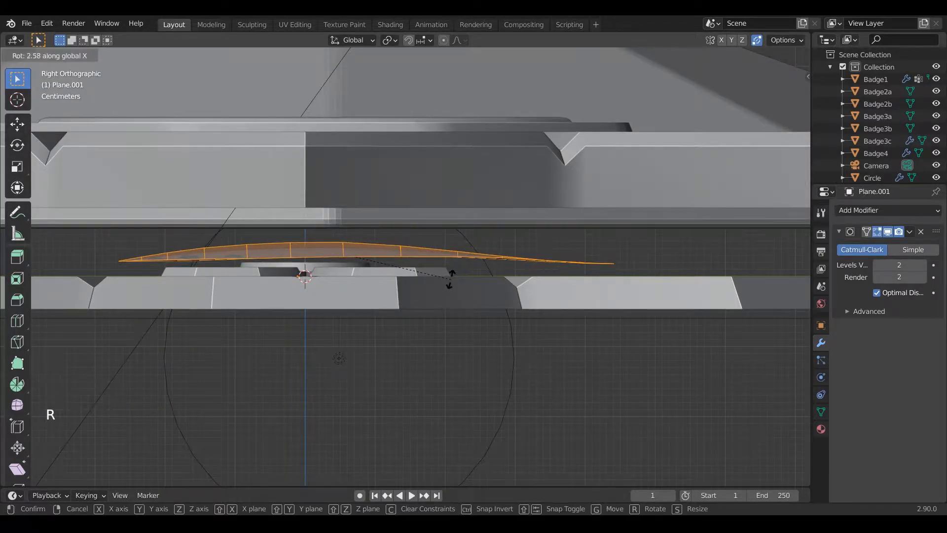
pyautogui.click(450, 279)
# Enable proportional editing and raise a vertex on the drop's central ridge near its rounded end
pyautogui.moveTo(450, 279); pyautogui.dragTo(577, 320, button='middle')
pyautogui.moveTo(410, 267); pyautogui.dragTo(587, 263, button='middle')
pyautogui.click(591, 260)
pyautogui.press('g')
pyautogui.hotkey('ctrl', 'z')
pyautogui.click(443, 40)
pyautogui.press('g')
pyautogui.hotkey('ctrl', 'z')
pyautogui.press('g')
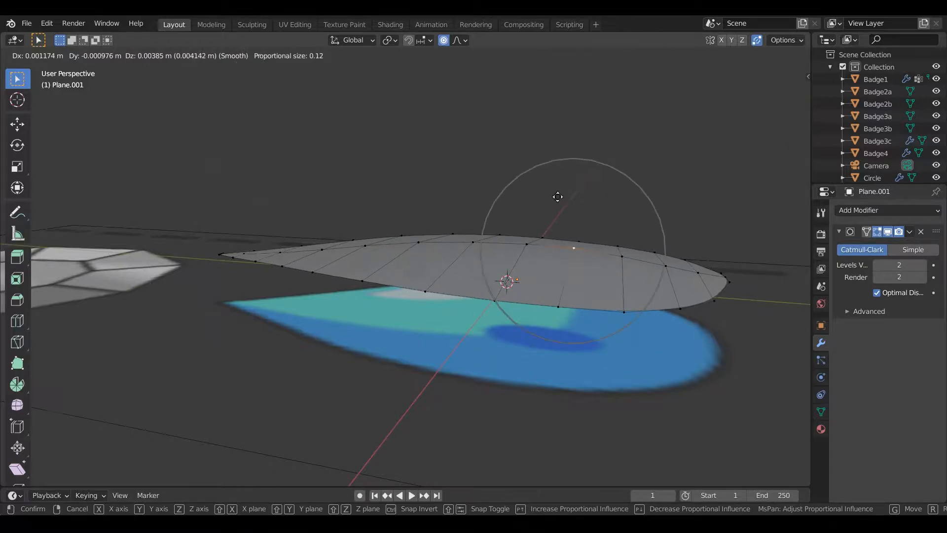
pyautogui.press('Tab')
pyautogui.moveTo(559, 189); pyautogui.dragTo(310, 198, button='middle')
pyautogui.press('Tab')
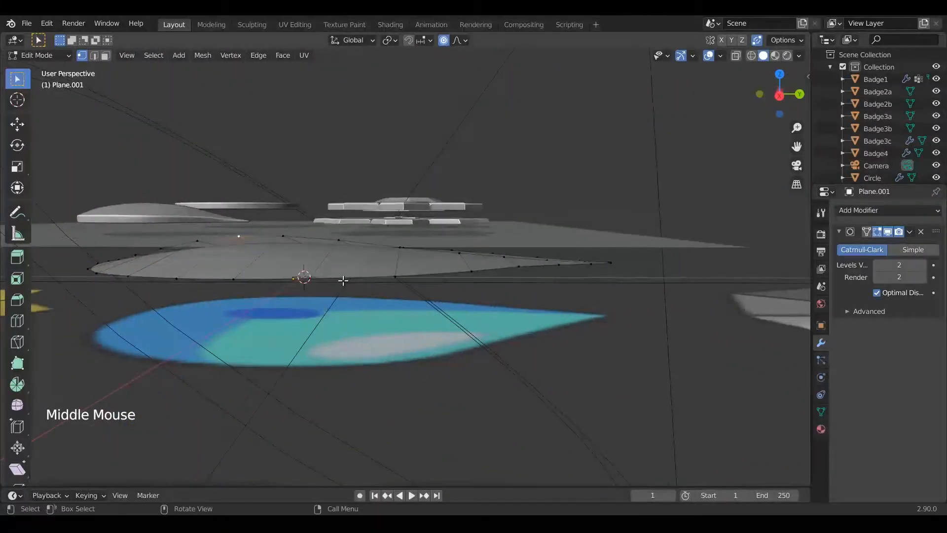
# Select the drop's entire outer boundary edge loop and extrude it along Z to form a side wall
pyautogui.moveTo(343, 280); pyautogui.dragTo(610, 300, button='middle')
pyautogui.keyDown('alt'); pyautogui.keyDown('shift'); pyautogui.click(474, 307); pyautogui.keyUp('shift'); pyautogui.keyUp('alt')
pyautogui.moveTo(473, 308); pyautogui.dragTo(360, 300, button='middle')
pyautogui.keyDown('alt'); pyautogui.keyDown('shift'); pyautogui.click(471, 340); pyautogui.keyUp('shift'); pyautogui.keyUp('alt')
pyautogui.moveTo(471, 340); pyautogui.dragTo(264, 354, button='middle')
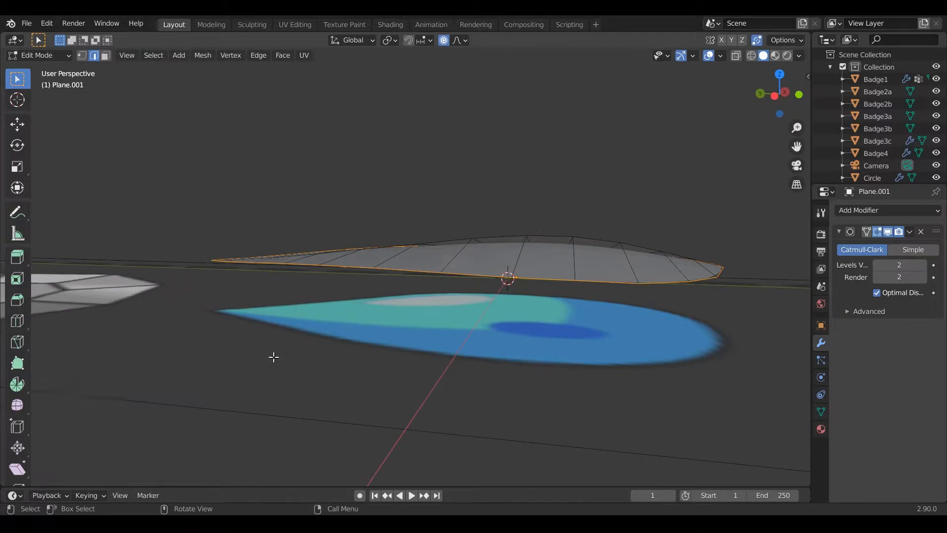
pyautogui.press('g')
pyautogui.press('g')
pyautogui.press('z')
pyautogui.click(459, 127)
pyautogui.moveTo(458, 231); pyautogui.dragTo(594, 257, button='middle')
# Flatten the side wall's bottom rim by scaling it to 0 along Z
pyautogui.press('s')
pyautogui.press('z')
pyautogui.press('0')
pyautogui.click(480, 243)
# Apply smooth shading to the drop in Object Mode
pyautogui.press('Tab')
pyautogui.rightClick(284, 264)
pyautogui.click(283, 263)
pyautogui.moveTo(284, 266); pyautogui.dragTo(476, 339, button='middle')
# Fill the bottom rim with a face and inset it slightly
pyautogui.press('Tab')
pyautogui.press('f')
pyautogui.press('i')
pyautogui.click(429, 308)
pyautogui.press('Tab')
pyautogui.press('Tab')
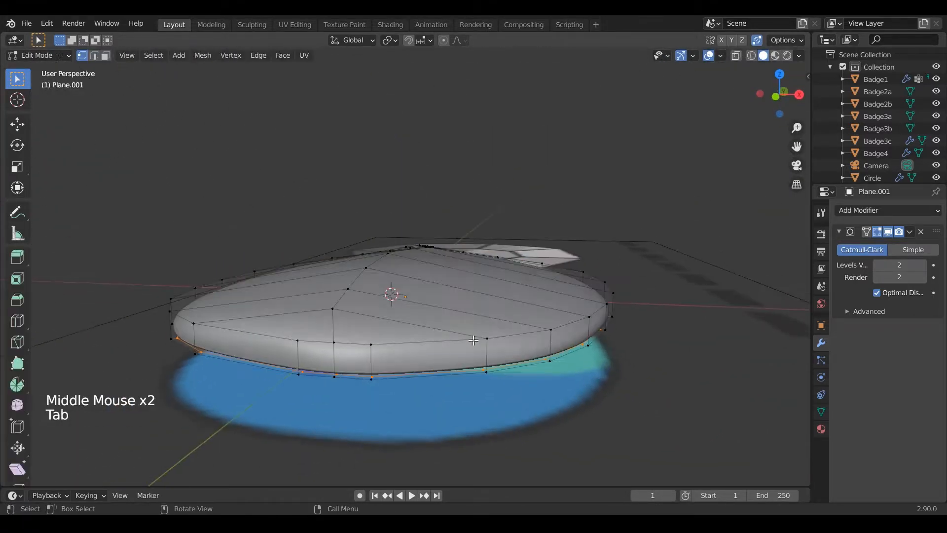
# Select the edge loop around the drop's upper rim and set its mean crease to 1.00
pyautogui.keyDown('alt'); pyautogui.keyDown('shift'); pyautogui.click(287, 336); pyautogui.keyUp('shift'); pyautogui.keyUp('alt')
pyautogui.moveTo(287, 337); pyautogui.dragTo(528, 281, button='middle')
pyautogui.scroll(2, 246, 404)
pyautogui.moveTo(242, 410); pyautogui.dragTo(170, 387, button='middle')
pyautogui.keyDown('alt'); pyautogui.keyDown('shift'); pyautogui.click(266, 360); pyautogui.keyUp('shift'); pyautogui.keyUp('alt')
pyautogui.scroll(-2, 171, 387)
pyautogui.scroll(-1, 171, 387)
pyautogui.press('n')
pyautogui.moveTo(736, 205); pyautogui.dragTo(793, 205)
# Remove the crease from the drop's upper rim edges and return to Object Mode
pyautogui.moveTo(582, 355); pyautogui.dragTo(552, 286, button='middle')
pyautogui.press('Tab')
pyautogui.scroll(2, 552, 286)
pyautogui.moveTo(553, 286); pyautogui.dragTo(523, 276, button='middle')
pyautogui.moveTo(523, 277); pyautogui.dragTo(471, 258, button='middle')
pyautogui.press('Tab')
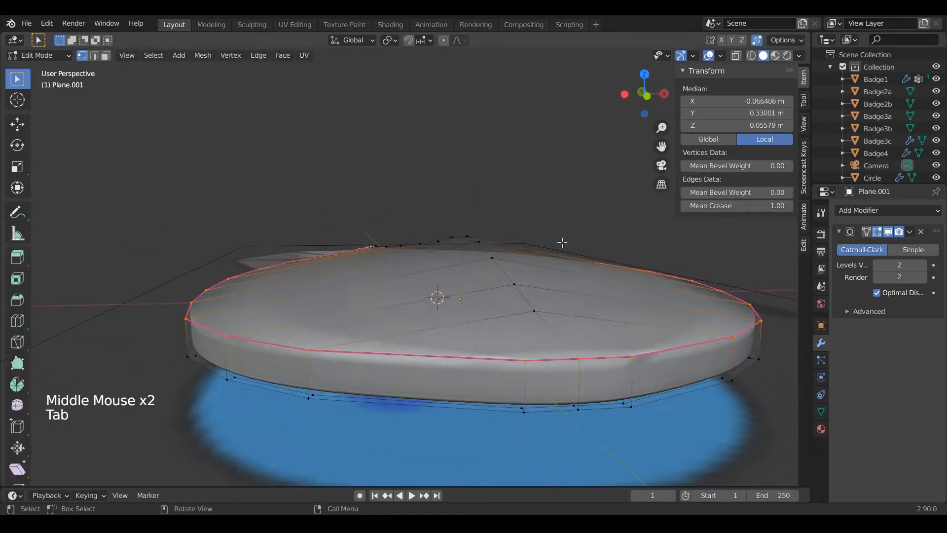
pyautogui.moveTo(717, 209); pyautogui.dragTo(661, 209)
pyautogui.click(654, 345)
pyautogui.press('Tab')
# Try the drop's shading options, open the mesh data's Normals settings and hide the transform sidebar
pyautogui.moveTo(636, 296); pyautogui.dragTo(542, 335, button='middle')
pyautogui.moveTo(458, 306); pyautogui.dragTo(321, 254, button='middle')
pyautogui.scroll(1, 316, 276)
pyautogui.keyDown('shift'); pyautogui.moveTo(305, 314); pyautogui.dragTo(375, 264, button='middle'); pyautogui.keyUp('shift')
pyautogui.scroll(1, 337, 286)
pyautogui.click(349, 281)
pyautogui.rightClick(349, 281)
pyautogui.rightClick(420, 260)
pyautogui.click(311, 249)
pyautogui.rightClick(310, 277)
pyautogui.click(821, 411)
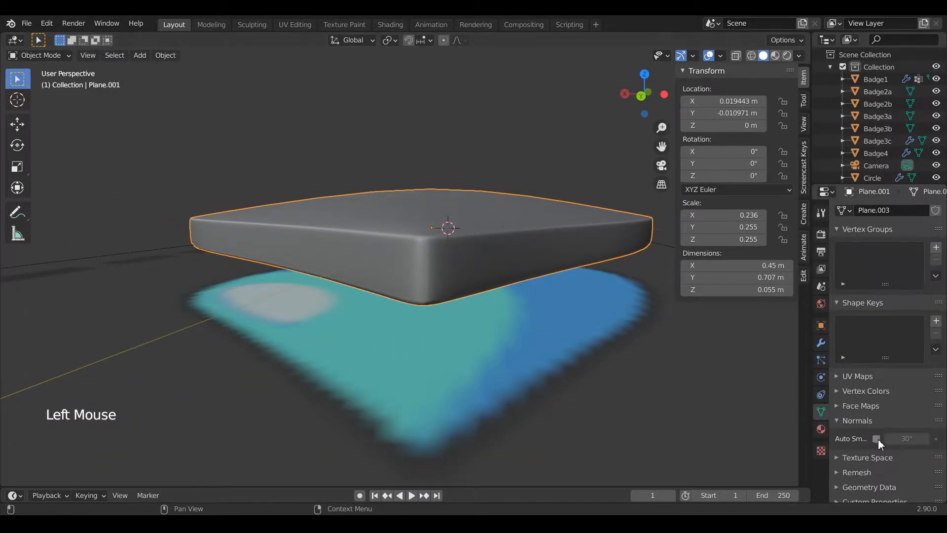
pyautogui.moveTo(567, 345); pyautogui.dragTo(500, 290, button='middle')
pyautogui.press('n')
# Examine the drop's bottom outline against the reference in top view, in both Edit Mode and Object Mode
pyautogui.scroll(-2, 430, 296)
pyautogui.scroll(-3, 297, 356)
pyautogui.scroll(2, 243, 314)
pyautogui.press('Tab')
pyautogui.press('KP_7')
pyautogui.scroll(4, 421, 95)
pyautogui.press('Tab')
pyautogui.press('Tab')
pyautogui.press('Tab')
pyautogui.scroll(-6, 461, 283)
pyautogui.scroll(6, 460, 283)
pyautogui.press('Tab')
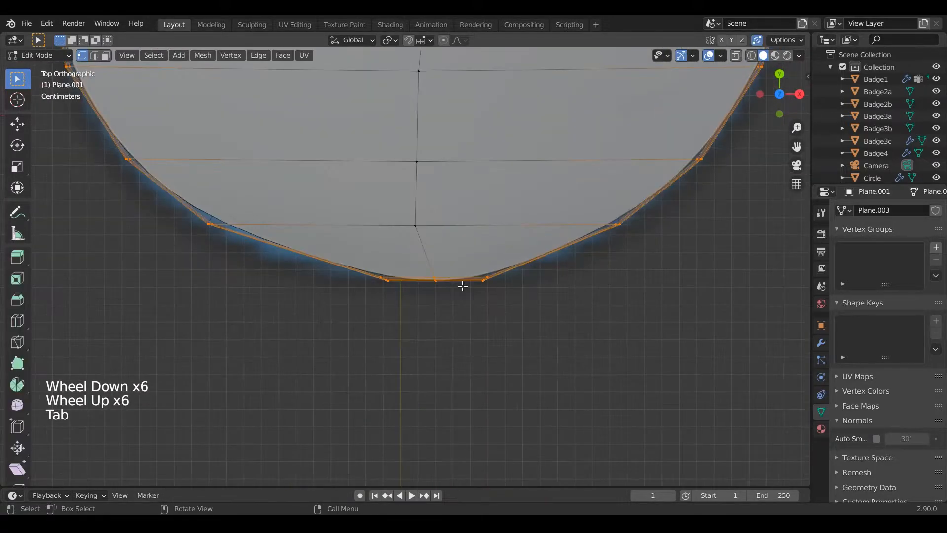
# Turn on X-ray, box-select the vertices at the drop's bottom end, move them to fit the reference outline, and return to Object Mode
pyautogui.click(735, 55)
pyautogui.press('1')
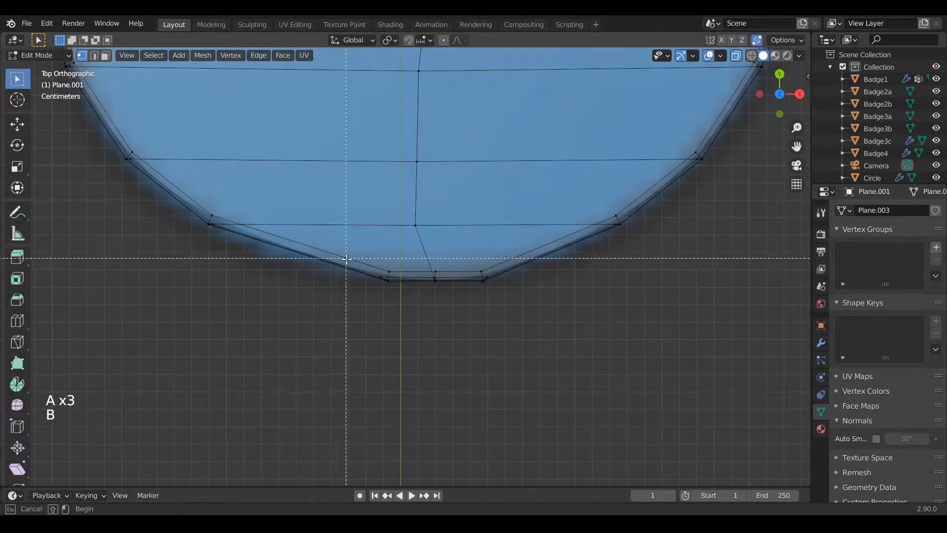
pyautogui.press('g')
pyautogui.click(524, 307)
pyautogui.press('Tab')
pyautogui.scroll(-2, 525, 306)
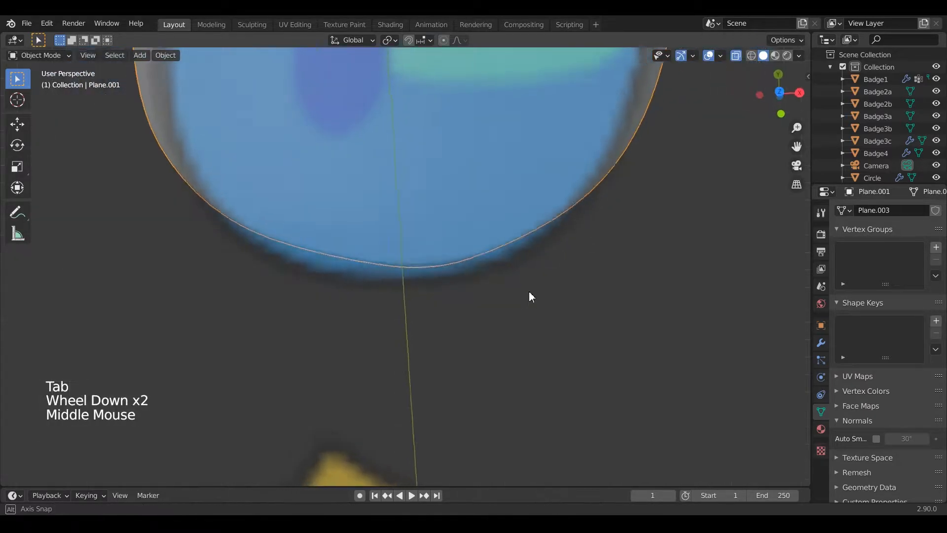
# Turn off X-ray and check the drop's form from several angles
pyautogui.moveTo(528, 300); pyautogui.dragTo(598, 169, button='middle')
pyautogui.click(600, 167)
pyautogui.click(735, 56)
pyautogui.scroll(-4, 586, 291)
pyautogui.moveTo(685, 125); pyautogui.dragTo(604, 276, button='middle')
pyautogui.scroll(-5, 583, 302)
pyautogui.moveTo(651, 241); pyautogui.dragTo(599, 165, button='middle')
# Move the drop off the reference image and over to the badge board in top view
pyautogui.click(419, 238)
pyautogui.press('KP_7')
pyautogui.scroll(-7, 429, 250)
pyautogui.press('h')
pyautogui.hotkey('ctrl', 'z')
pyautogui.press('g')
pyautogui.click(134, 295)
# Reposition the drop on the board beside the circle-based drop and scale it to a similar size
pyautogui.keyDown('shift'); pyautogui.moveTo(139, 299); pyautogui.dragTo(381, 244, button='middle'); pyautogui.keyUp('shift')
pyautogui.press('g')
pyautogui.middleClick(381, 260)
pyautogui.click(394, 432)
pyautogui.press('g')
pyautogui.press('s')
pyautogui.click(576, 61)
# Set the viewport to rendered shading and view the two drops side by side
pyautogui.scroll(6, 428, 315)
pyautogui.moveTo(428, 316)
pyautogui.keyDown('shift'); pyautogui.mouseDown(button='middle')
pyautogui.moveTo(505, 183)
pyautogui.moveTo(521, 64)
pyautogui.moveTo(497, 261)
pyautogui.mouseUp(button='middle'); pyautogui.keyUp('shift')
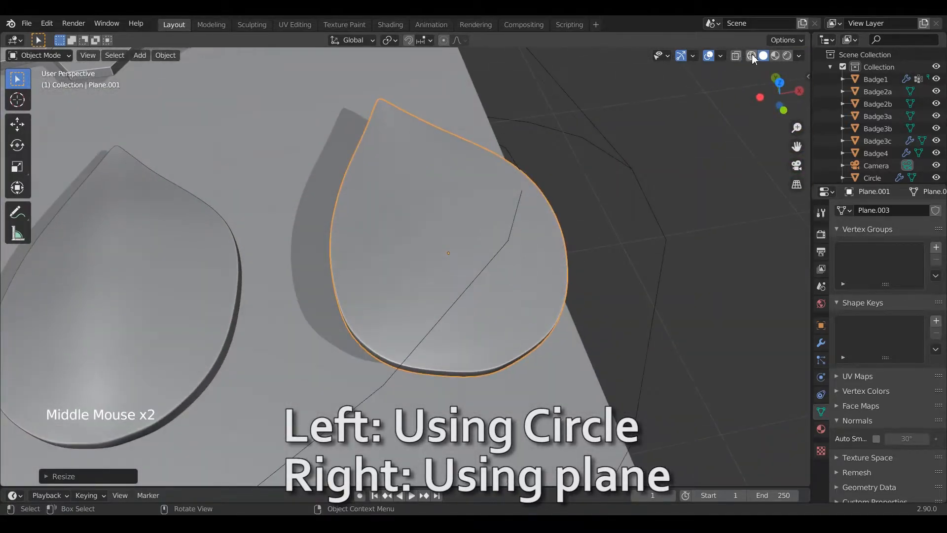
pyautogui.click(775, 55)
pyautogui.click(787, 55)
pyautogui.scroll(-1, 558, 197)
pyautogui.moveTo(542, 207); pyautogui.dragTo(523, 237, button='middle')
# Compare the mesh topology of the circle-based and plane-based drops in Edit Mode from the top view
pyautogui.click(207, 280)
pyautogui.press('Tab')
pyautogui.press('Tab')
pyautogui.click(389, 252)
pyautogui.keyDown('shift'); pyautogui.click(267, 256); pyautogui.keyUp('shift')
pyautogui.press('Tab')
pyautogui.press('KP_7')
pyautogui.press('a')
pyautogui.press('a')
pyautogui.press('a')
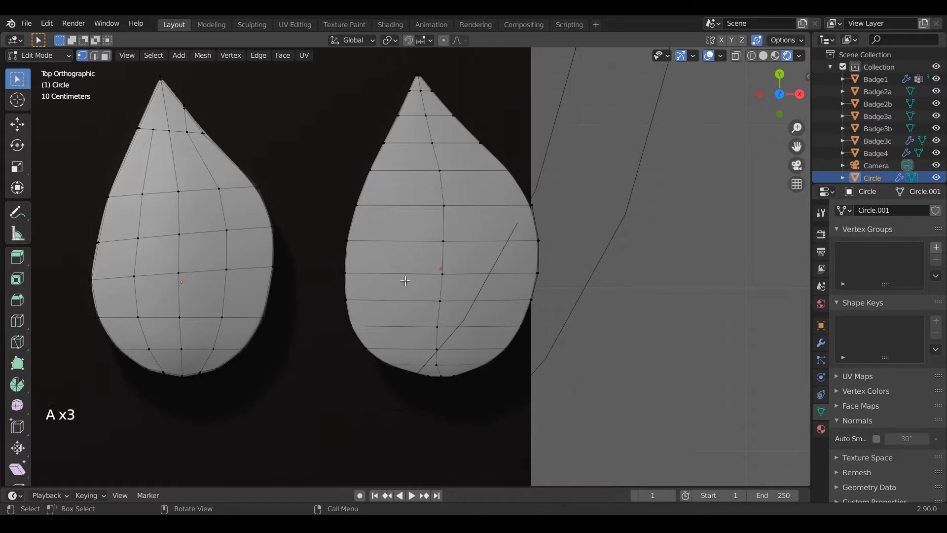
# Return to Object Mode and delete the circle-based drop
pyautogui.press('Tab')
pyautogui.press('x')
pyautogui.click(235, 277)
# Move the remaining plane-based drop along the X axis toward the other badges on the board
pyautogui.click(419, 270)
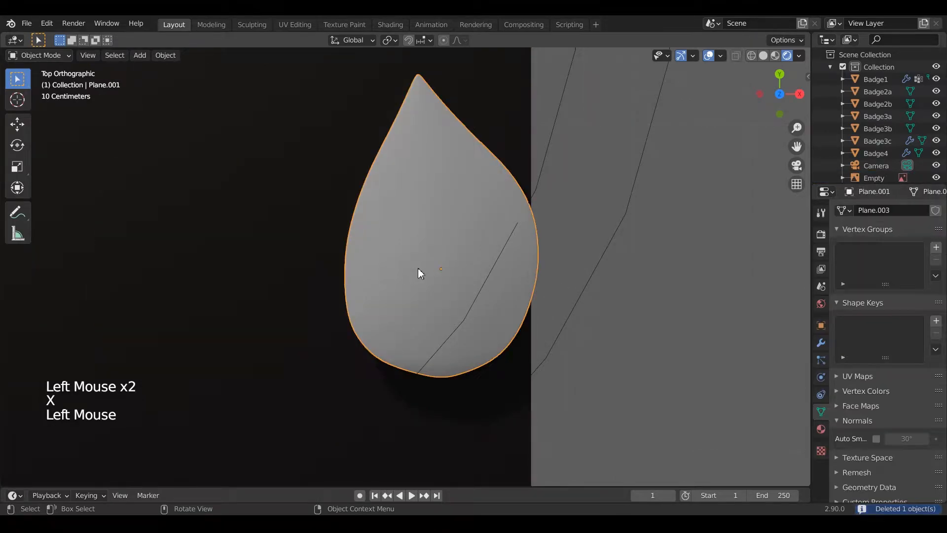
pyautogui.scroll(-2, 419, 270)
pyautogui.press('g')
pyautogui.press('x')
pyautogui.click(222, 259)
pyautogui.press('KP_7')
pyautogui.keyDown('shift'); pyautogui.moveTo(321, 223); pyautogui.dragTo(404, 283, button='middle'); pyautogui.keyUp('shift')
pyautogui.scroll(-5, 374, 272)
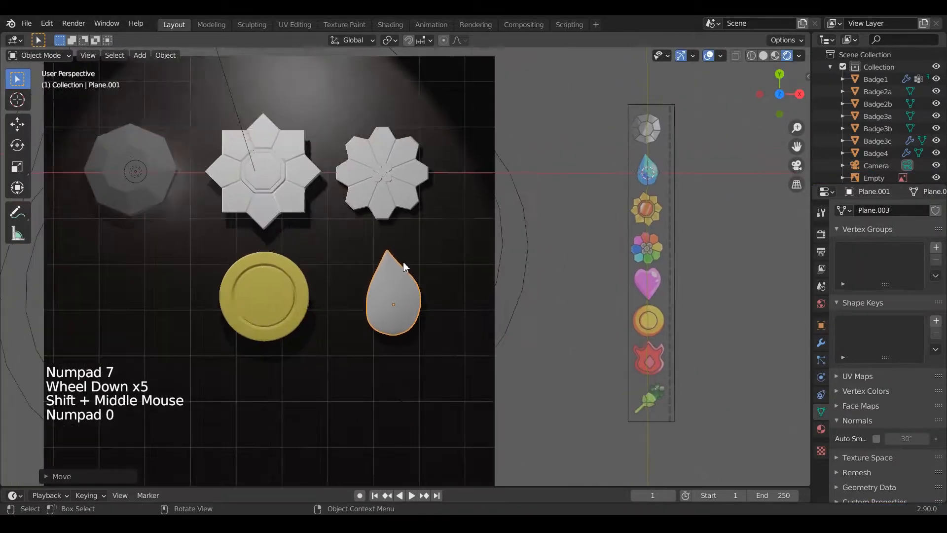
# In camera view, place the drop beside the yellow round badge, below the flower badge
pyautogui.press('KP_0')
pyautogui.press('g')
pyautogui.click(705, 339)
pyautogui.click(706, 339)
pyautogui.scroll(-2, 707, 341)
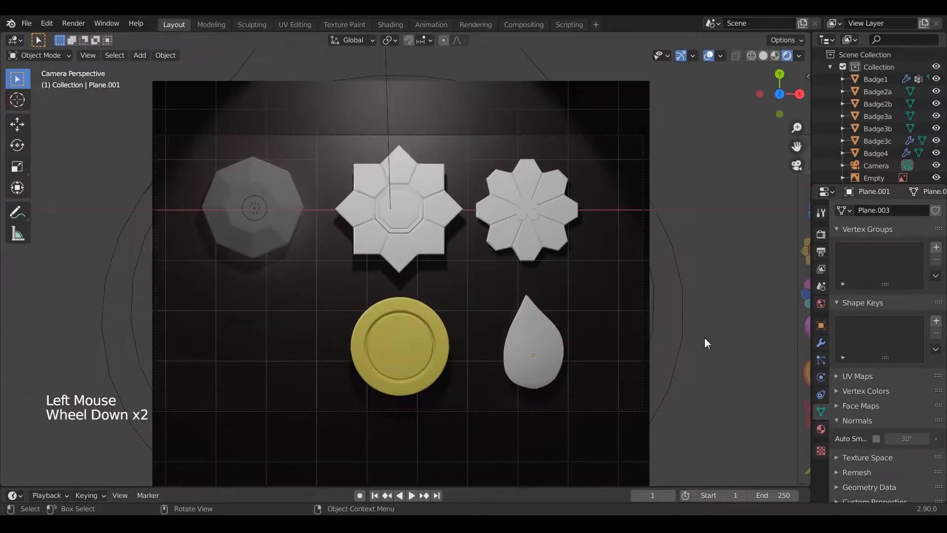
# Enlarge the drop slightly and shift it along the Y axis to line up with the yellow badge
pyautogui.press('s')
pyautogui.click(564, 355)
pyautogui.press('g')
pyautogui.press('y')
pyautogui.click(566, 360)
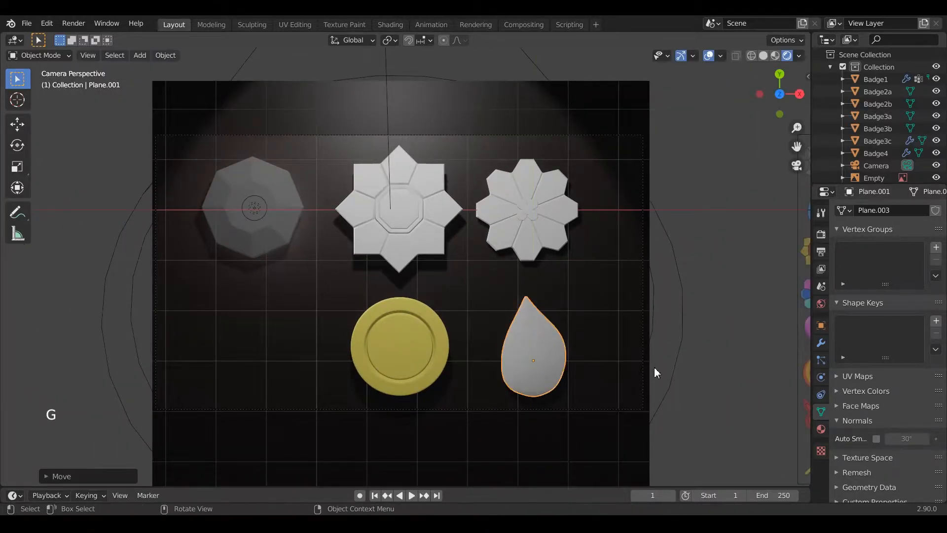
# In front view, bring the drop next to the yellow badge and raise it along Z to the same level
pyautogui.middleClick(660, 366)
pyautogui.moveTo(660, 368); pyautogui.dragTo(501, 312, button='middle')
pyautogui.scroll(4, 578, 309)
pyautogui.press('KP_1')
pyautogui.scroll(3, 504, 314)
pyautogui.click(507, 315)
pyautogui.press('g')
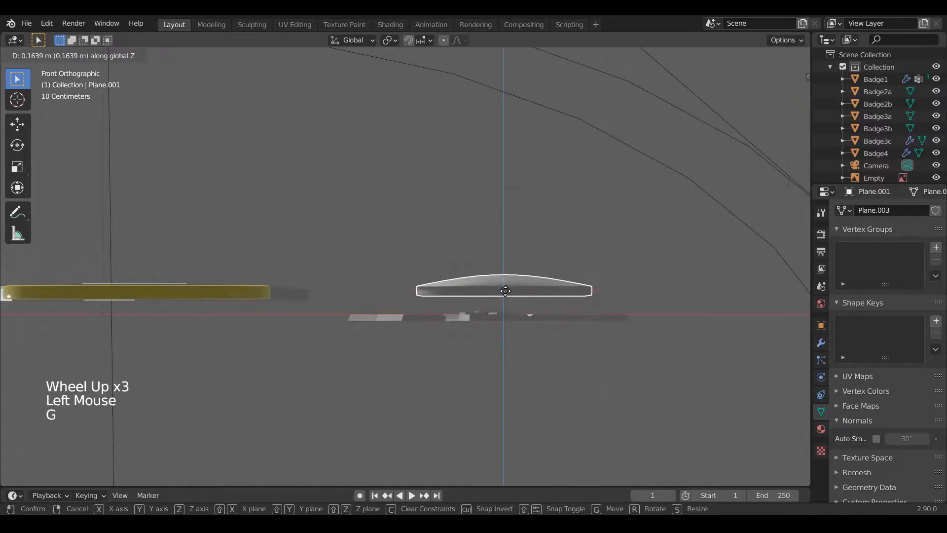
pyautogui.press('g')
pyautogui.click(312, 298)
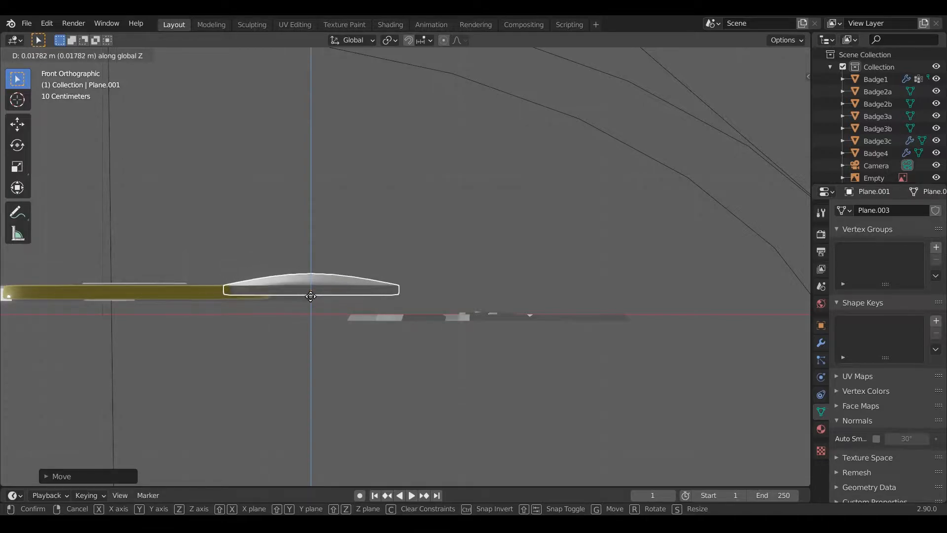
pyautogui.click(310, 297)
# Lower the drop's bottom vertices about 0.05 m along Z to thicken its side wall, and return to Object Mode
pyautogui.press('Tab')
pyautogui.scroll(3, 310, 298)
pyautogui.keyDown('shift'); pyautogui.moveTo(310, 298); pyautogui.dragTo(444, 306, button='middle'); pyautogui.keyUp('shift')
pyautogui.click(450, 348)
pyautogui.press('1')
pyautogui.press('a')
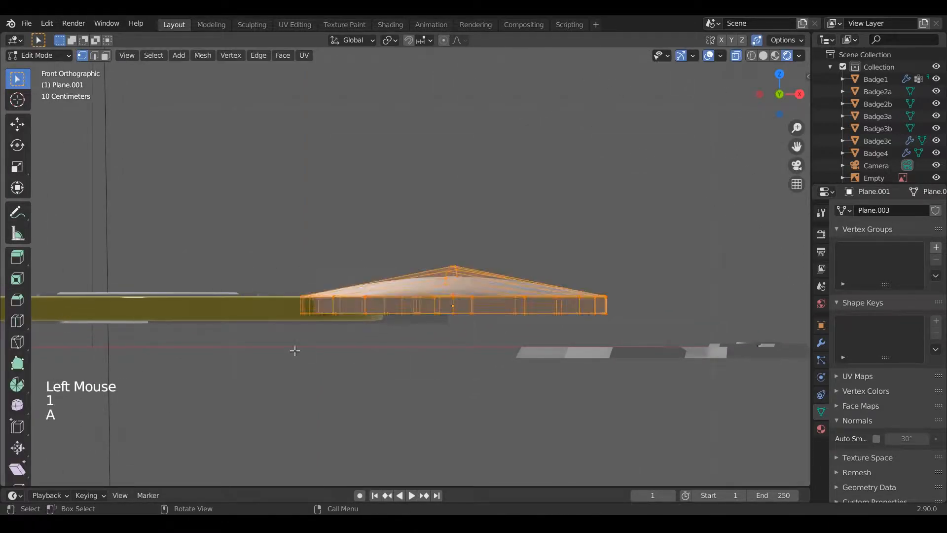
pyautogui.press('g')
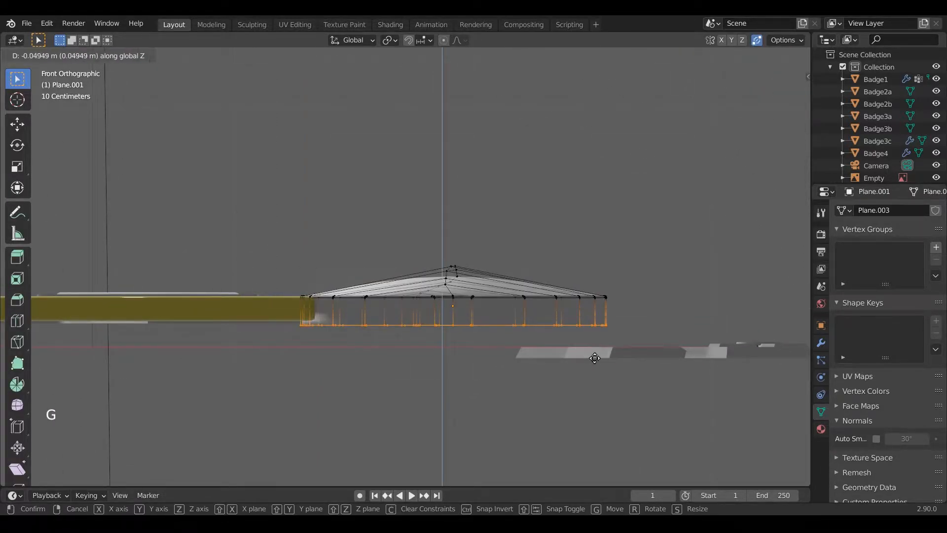
pyautogui.press('Tab')
# Move the drop clear of the yellow badge in top view and save the file
pyautogui.scroll(-3, 590, 353)
pyautogui.moveTo(591, 353)
pyautogui.mouseDown(button='middle')
pyautogui.moveTo(577, 332)
pyautogui.moveTo(577, 366)
pyautogui.mouseUp(button='middle')
pyautogui.scroll(-2, 577, 365)
pyautogui.press('KP_7')
pyautogui.scroll(-2, 577, 366)
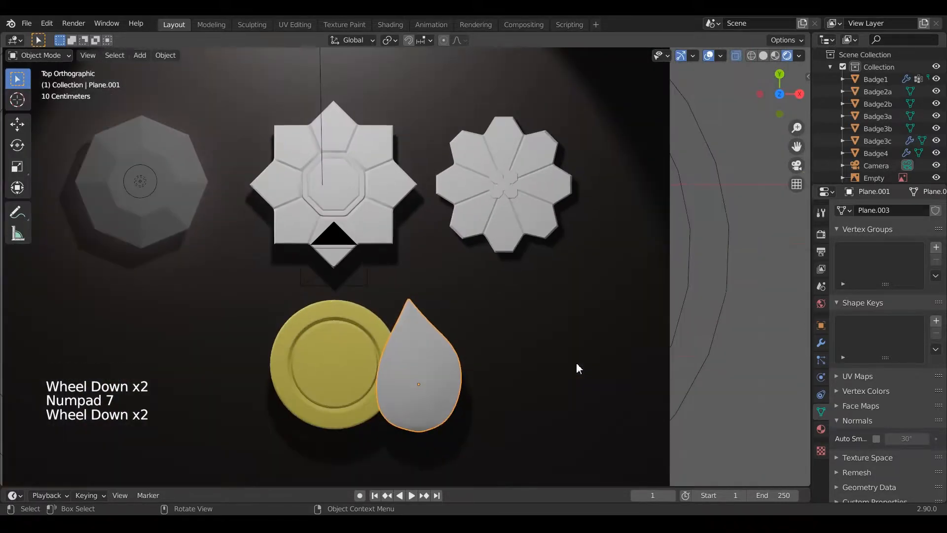
pyautogui.press('g')
pyautogui.scroll(-3, 666, 354)
pyautogui.click(636, 337)
pyautogui.scroll(4, 612, 327)
pyautogui.hotkey('ctrl', 's')
# Examine the drop's surface and mesh beside the other badges in Object Mode and Edit Mode
pyautogui.click(542, 403)
pyautogui.rightClick(522, 304)
pyautogui.click(523, 305)
pyautogui.moveTo(567, 362); pyautogui.dragTo(557, 341, button='middle')
pyautogui.click(560, 279)
pyautogui.click(534, 438)
pyautogui.scroll(-2, 534, 439)
pyautogui.press('Tab')
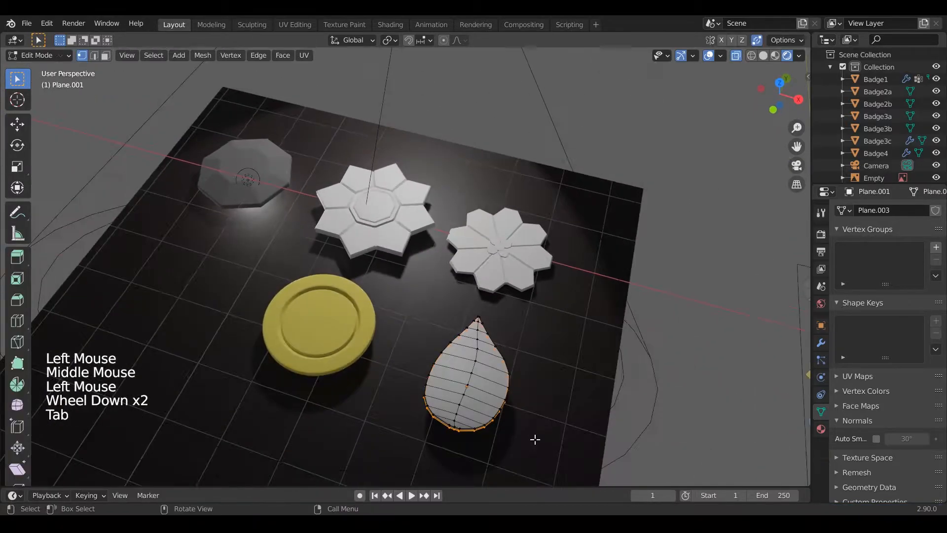
pyautogui.press('a')
pyautogui.press('a')
pyautogui.press('a')
pyautogui.moveTo(535, 439); pyautogui.dragTo(564, 441, button='middle')
pyautogui.scroll(-2, 578, 367)
pyautogui.keyDown('shift'); pyautogui.moveTo(578, 367); pyautogui.dragTo(526, 389, button='middle'); pyautogui.keyUp('shift')
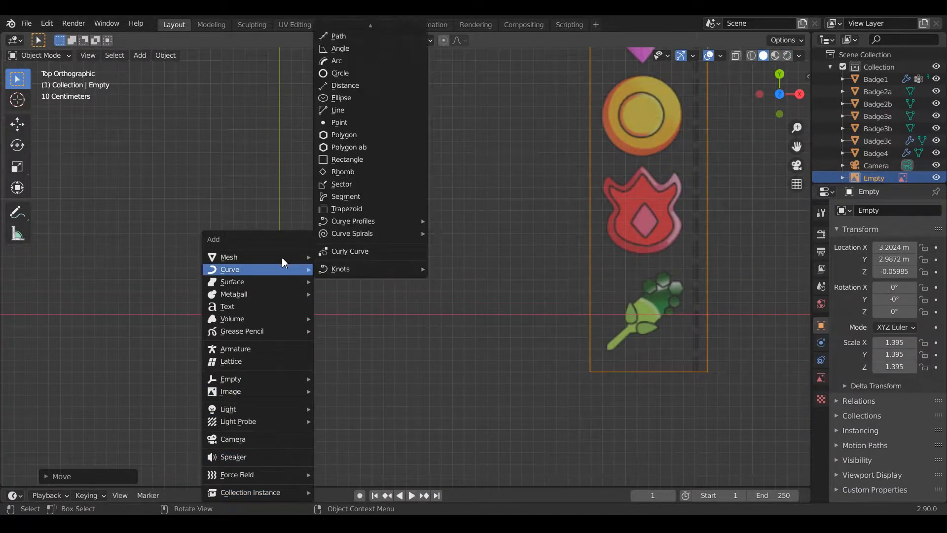
# Add a mesh circle at the origin and open it in Edit Mode with vertex selection
pyautogui.moveTo(286, 255)
pyautogui.click(345, 282)
pyautogui.click(70, 477)
pyautogui.click(58, 326)
pyautogui.scroll(-1, 343, 359)
pyautogui.press('Tab')
pyautogui.press('1')
pyautogui.scroll(2, 345, 359)
pyautogui.keyDown('shift'); pyautogui.moveTo(352, 358); pyautogui.dragTo(469, 283, button='middle'); pyautogui.keyUp('shift')
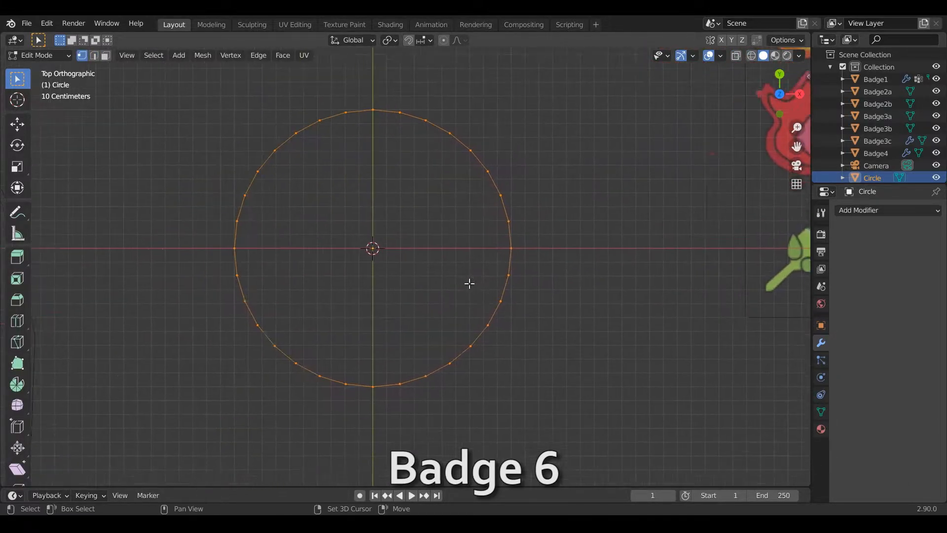
# Select the circle's three lowest vertices and pull them straight down to form a stem
pyautogui.click(347, 384)
pyautogui.keyDown('shift'); pyautogui.click(398, 384); pyautogui.keyUp('shift')
pyautogui.keyDown('shift'); pyautogui.click(375, 386); pyautogui.keyUp('shift')
pyautogui.scroll(-4, 385, 379)
pyautogui.keyDown('shift'); pyautogui.moveTo(395, 369); pyautogui.dragTo(393, 325, button='middle'); pyautogui.keyUp('shift')
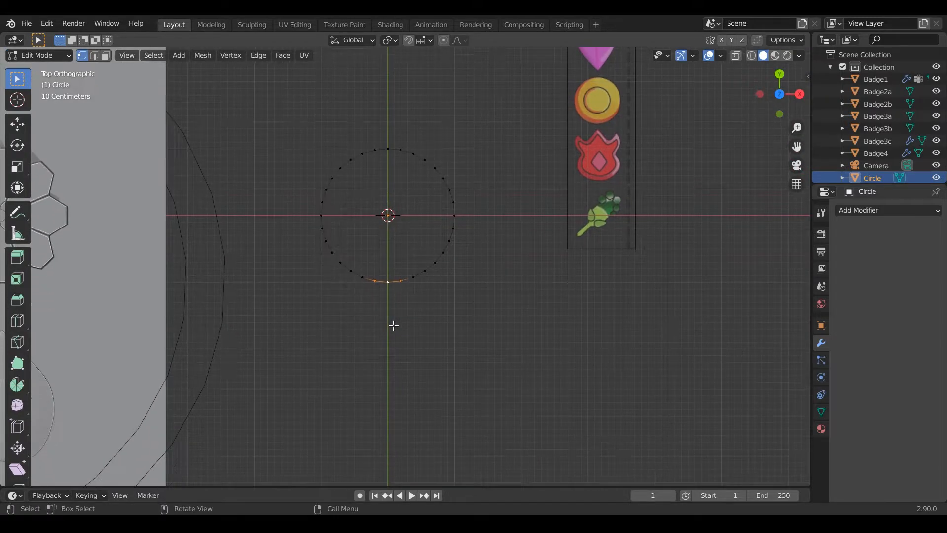
pyautogui.press('e')
pyautogui.click(393, 417)
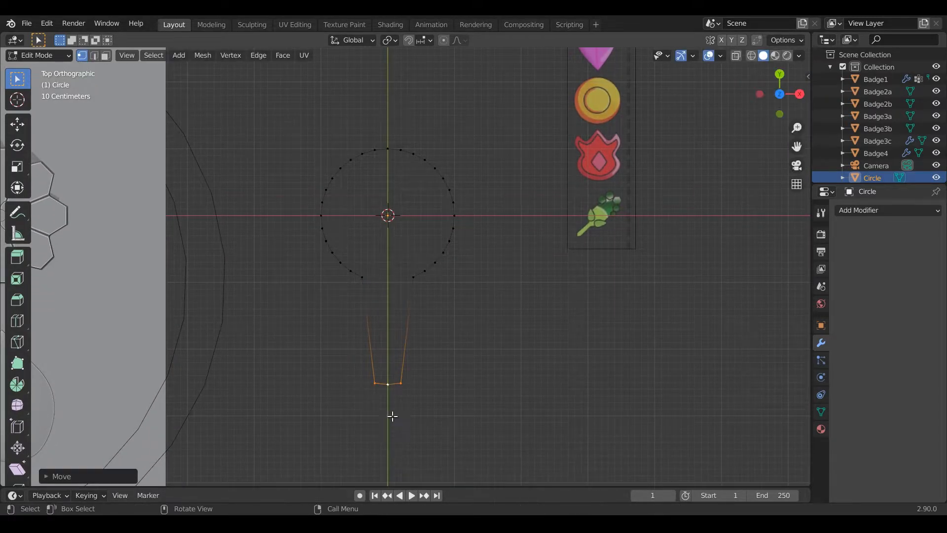
# Move the middle vertex of the stem's end about 0.18 m down along Y to make a point
pyautogui.scroll(1, 394, 410)
pyautogui.press('g')
pyautogui.press('y')
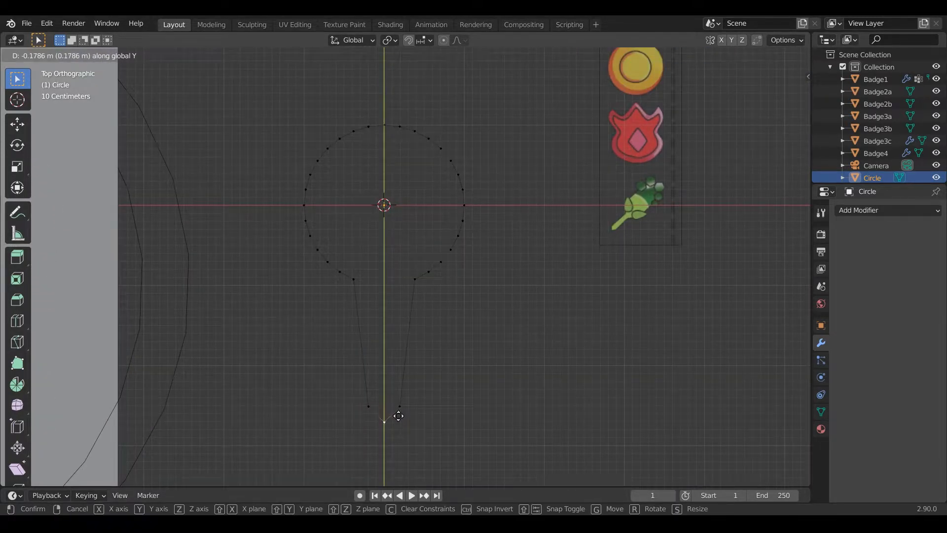
pyautogui.click(398, 418)
# Scale the two vertices where the stem meets the circle closer together and check the outline in Object Mode
pyautogui.click(357, 286)
pyautogui.scroll(2, 357, 286)
pyautogui.press('o')
pyautogui.scroll(-2, 390, 303)
pyautogui.press('s')
pyautogui.scroll(-6, 405, 305)
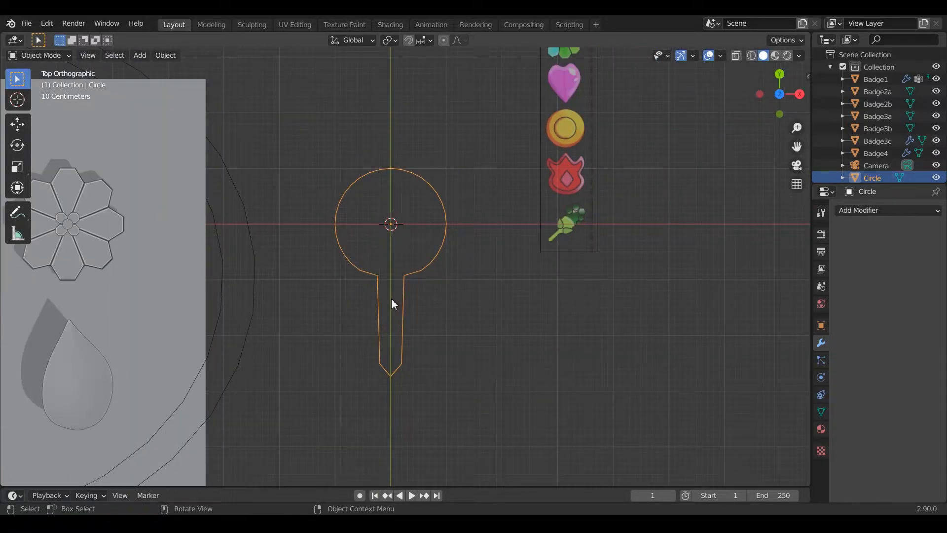
pyautogui.scroll(3, 392, 299)
pyautogui.press('Tab')
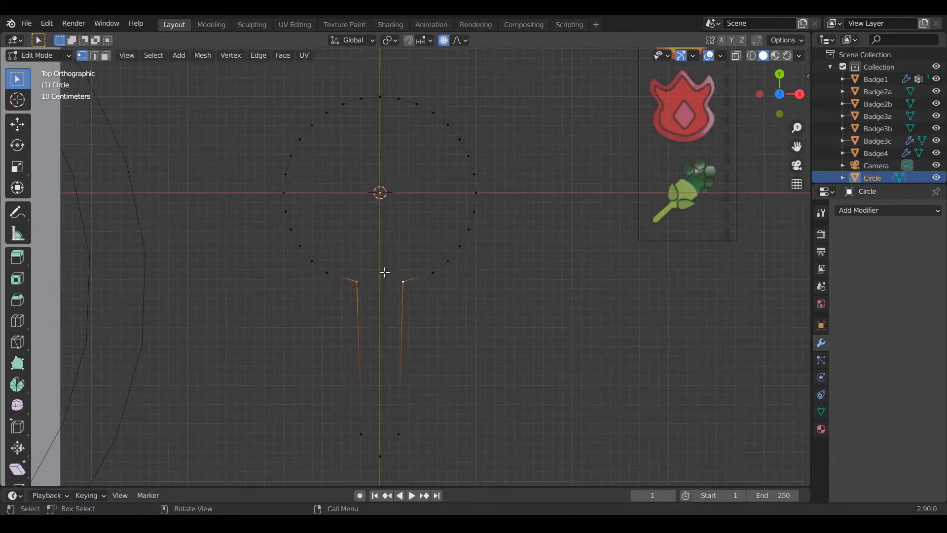
# Box-select the circle's upper half and move it up along Y with proportional editing off to elongate the outline
pyautogui.scroll(-2, 385, 273)
pyautogui.keyDown('shift'); pyautogui.moveTo(384, 242); pyautogui.dragTo(397, 277, button='middle'); pyautogui.keyUp('shift')
pyautogui.hotkey('alt', 'a')
pyautogui.moveTo(311, 180); pyautogui.dragTo(498, 254)
pyautogui.scroll(-1, 483, 224)
pyautogui.keyDown('shift'); pyautogui.moveTo(484, 223); pyautogui.dragTo(486, 318, button='middle'); pyautogui.keyUp('shift')
pyautogui.press('g')
pyautogui.press('y')
pyautogui.click(484, 216)
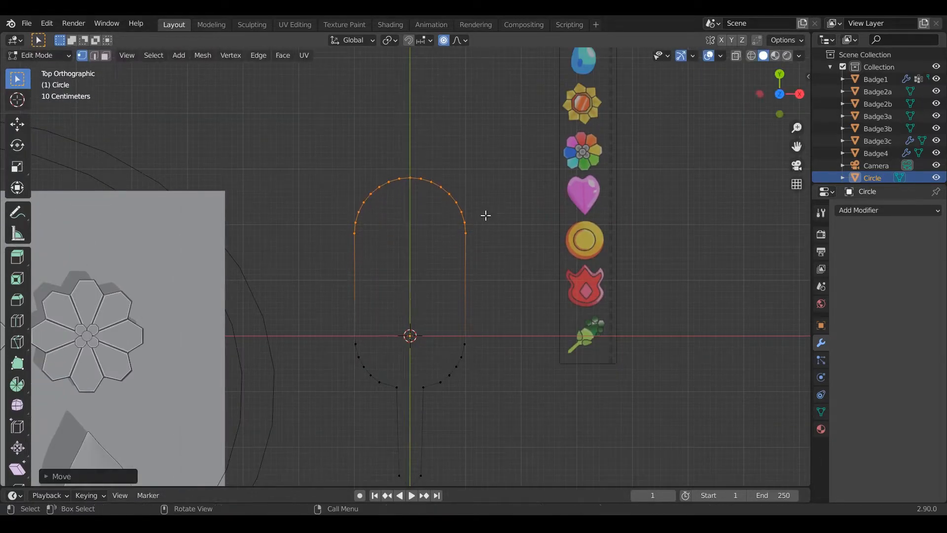
pyautogui.hotkey('ctrl', 'z')
pyautogui.press('o')
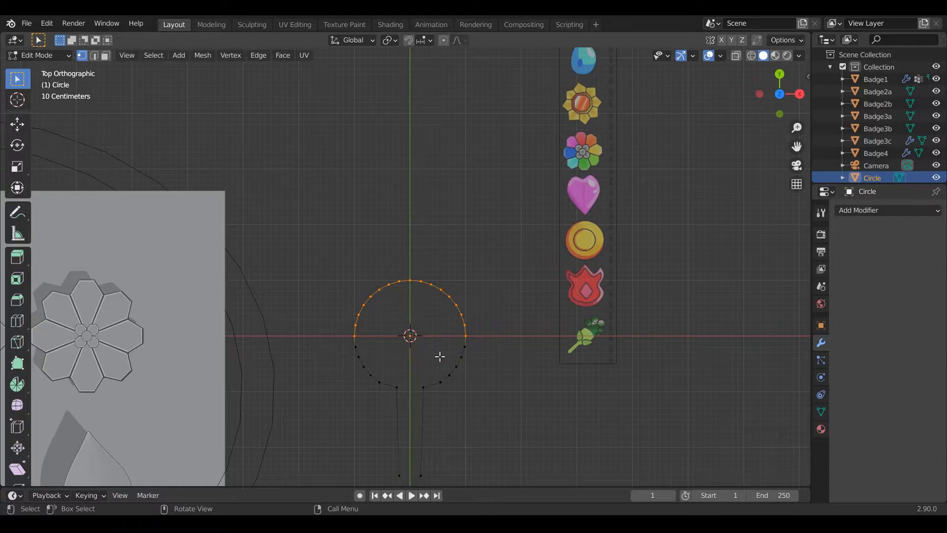
pyautogui.press('g')
pyautogui.press('y')
pyautogui.click(432, 265)
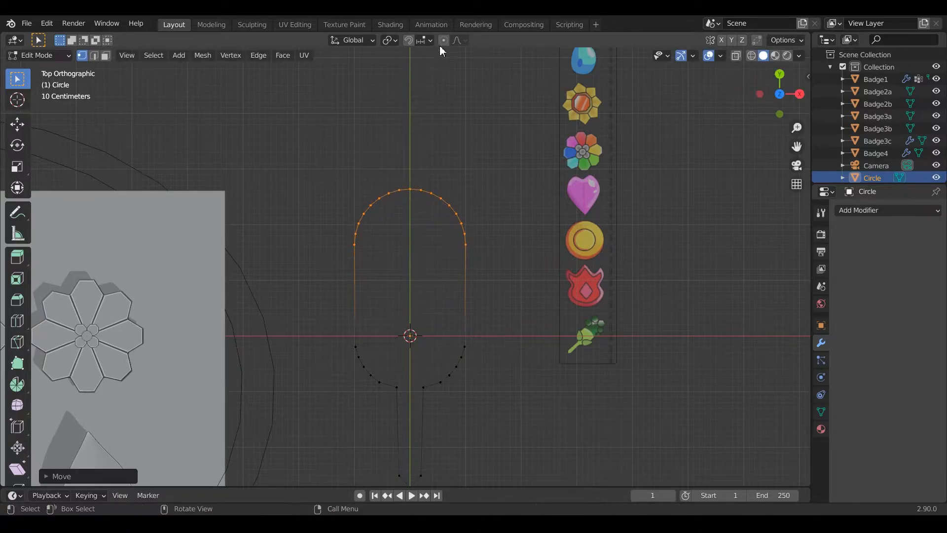
# Scale the outline's upper arc to about 0.73 with proportional editing on and check the outline in Object Mode
pyautogui.press('s')
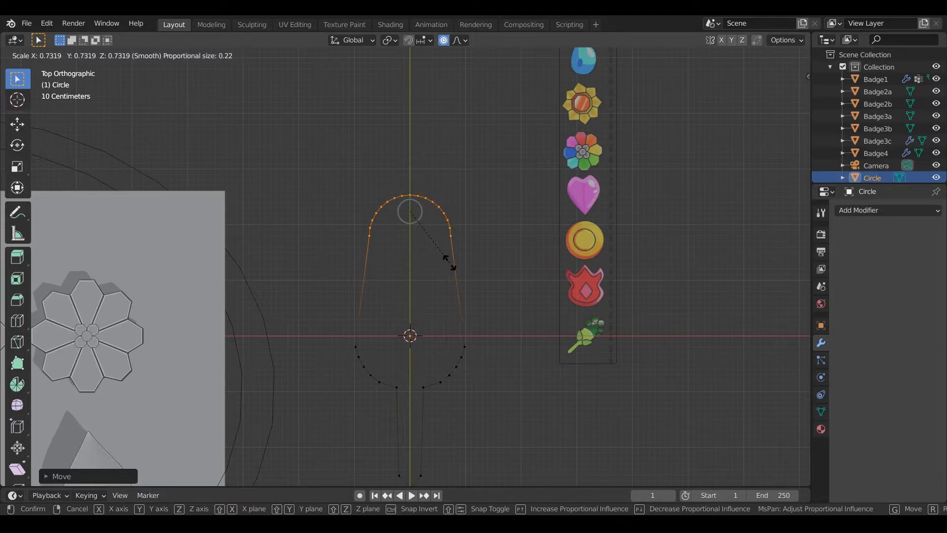
pyautogui.click(451, 265)
pyautogui.scroll(2, 446, 276)
pyautogui.press('Tab')
pyautogui.press('Tab')
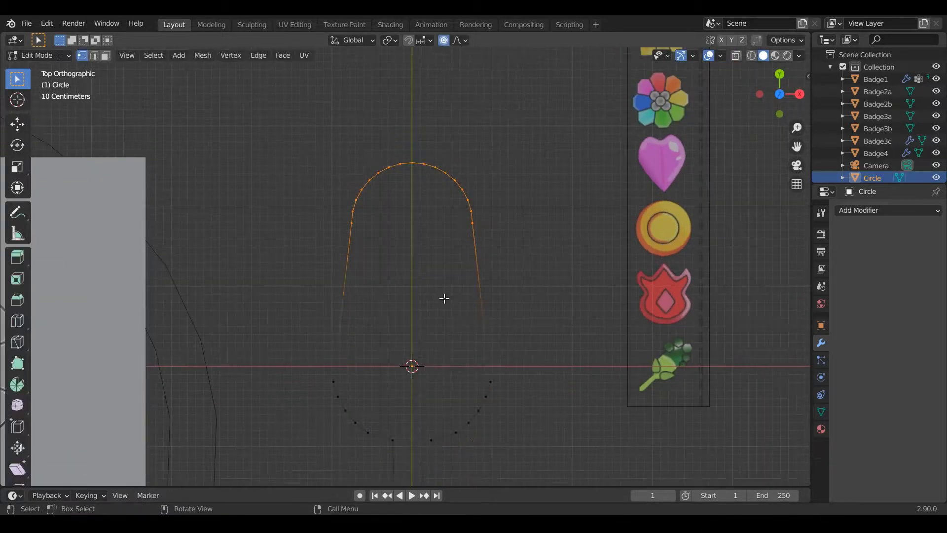
# Select the two vertices at the top of the stem and scale them to about 0.95
pyautogui.keyDown('shift'); pyautogui.scroll(-5, 436, 279); pyautogui.keyUp('shift')
pyautogui.click(422, 339)
pyautogui.keyDown('shift'); pyautogui.click(397, 333); pyautogui.keyUp('shift')
pyautogui.press('s')
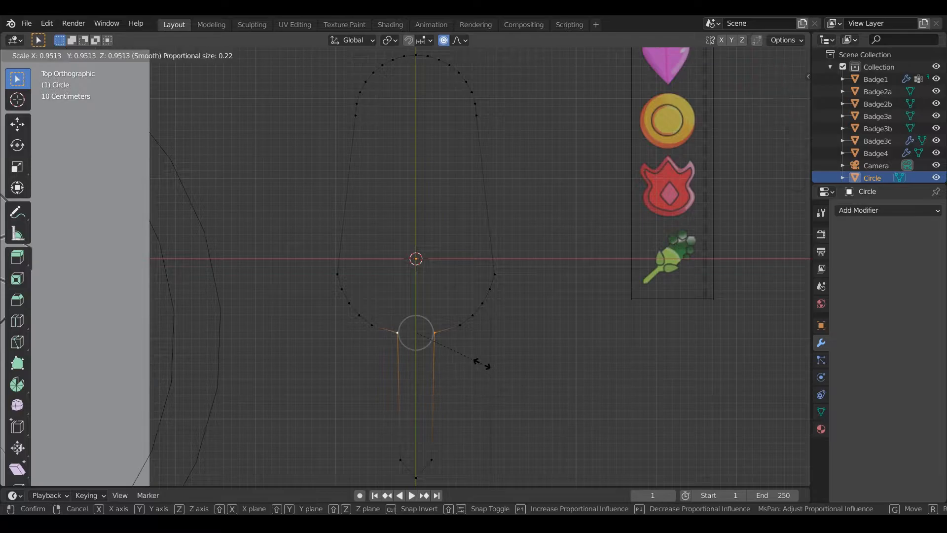
pyautogui.click(482, 364)
# Box-select the three vertices at the stem's pointed end and move them down to lengthen the stem
pyautogui.scroll(-1, 482, 364)
pyautogui.keyDown('shift'); pyautogui.moveTo(482, 364); pyautogui.dragTo(475, 301, button='middle'); pyautogui.keyUp('shift')
pyautogui.moveTo(374, 359); pyautogui.dragTo(453, 400)
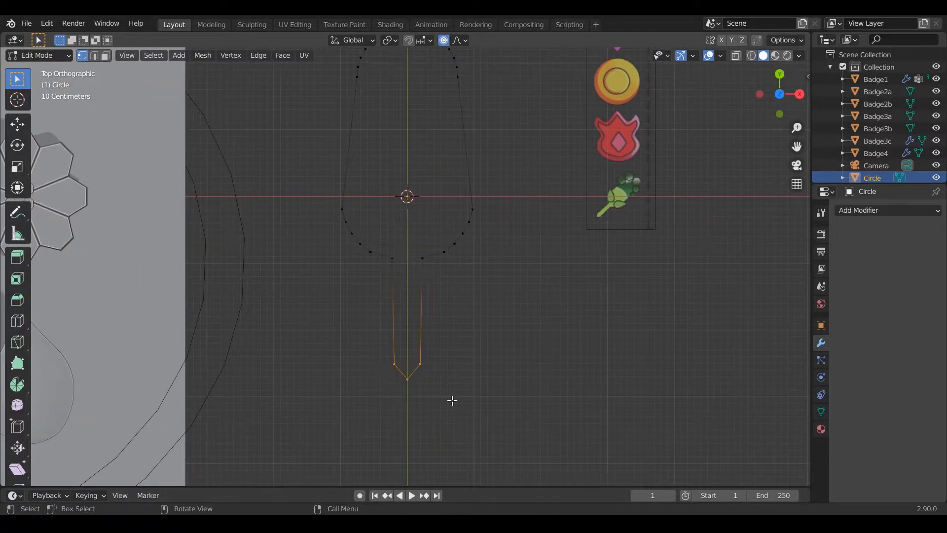
pyautogui.press('g')
pyautogui.click(450, 413)
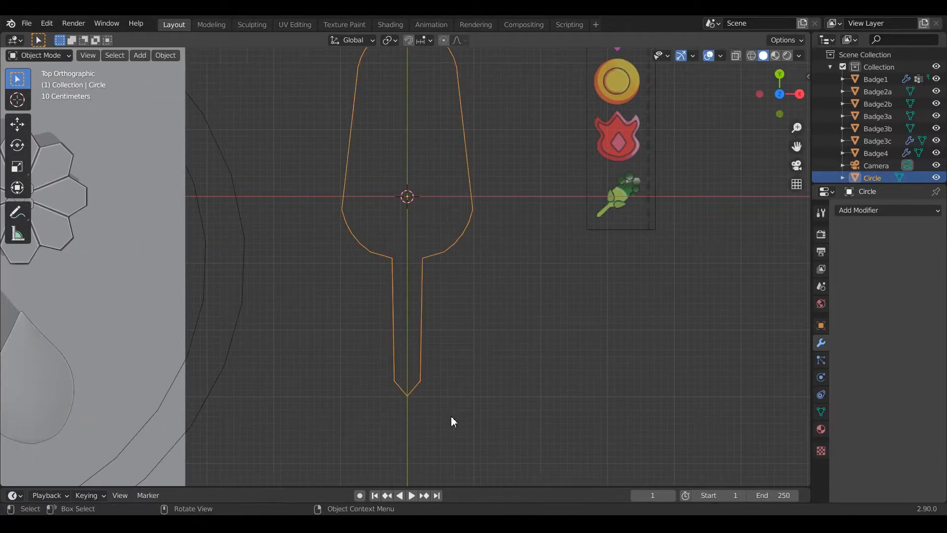
# Move the vertex at the stem's pointed end down to sharpen the tip, and check the outline in Object Mode
pyautogui.click(407, 398)
pyautogui.press('g')
pyautogui.click(419, 410)
pyautogui.press('Tab')
pyautogui.scroll(-2, 420, 410)
pyautogui.keyDown('shift'); pyautogui.moveTo(441, 345); pyautogui.dragTo(448, 370, button='middle'); pyautogui.keyUp('shift')
pyautogui.press('Tab')
# Box-select the outline's upper arc, move it to adjust the head's length, and check the shape in Object Mode
pyautogui.scroll(3, 436, 248)
pyautogui.press('Tab')
pyautogui.scroll(-2, 427, 212)
pyautogui.keyDown('shift'); pyautogui.moveTo(433, 220); pyautogui.dragTo(443, 291, button='middle'); pyautogui.keyUp('shift')
pyautogui.scroll(2, 442, 291)
pyautogui.press('Tab')
pyautogui.moveTo(354, 150); pyautogui.dragTo(553, 286)
pyautogui.press('g')
pyautogui.click(485, 194)
pyautogui.press('Tab')
pyautogui.scroll(-2, 481, 237)
# Add one centred cut to each of the head's two long straight side edges
pyautogui.press('Tab')
pyautogui.hotkey('ctrl', 'r')
pyautogui.click(383, 285)
pyautogui.hotkey('ctrl', 'r')
pyautogui.click(476, 294)
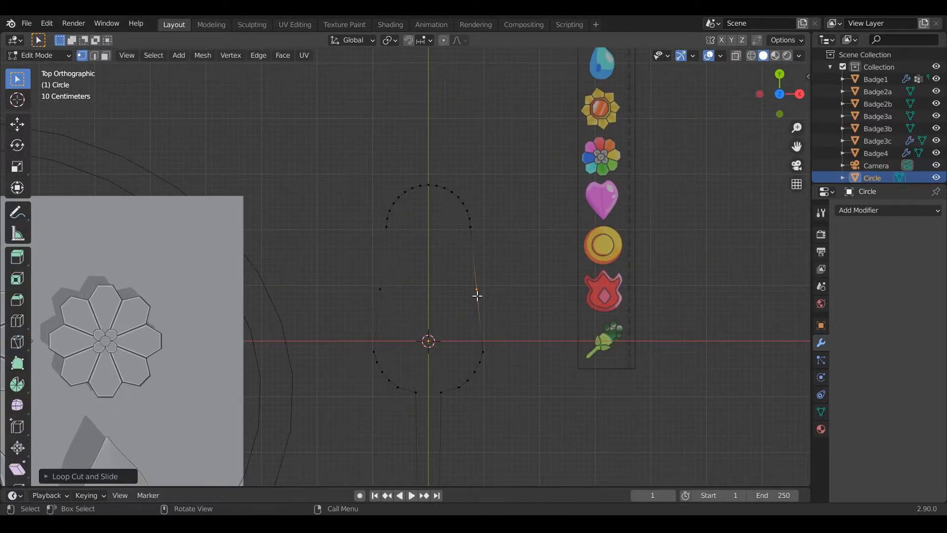
# Extrude the left cut vertex along X across the head and merge it at last with the right cut vertex
pyautogui.click(383, 290)
pyautogui.scroll(2, 407, 321)
pyautogui.press('e')
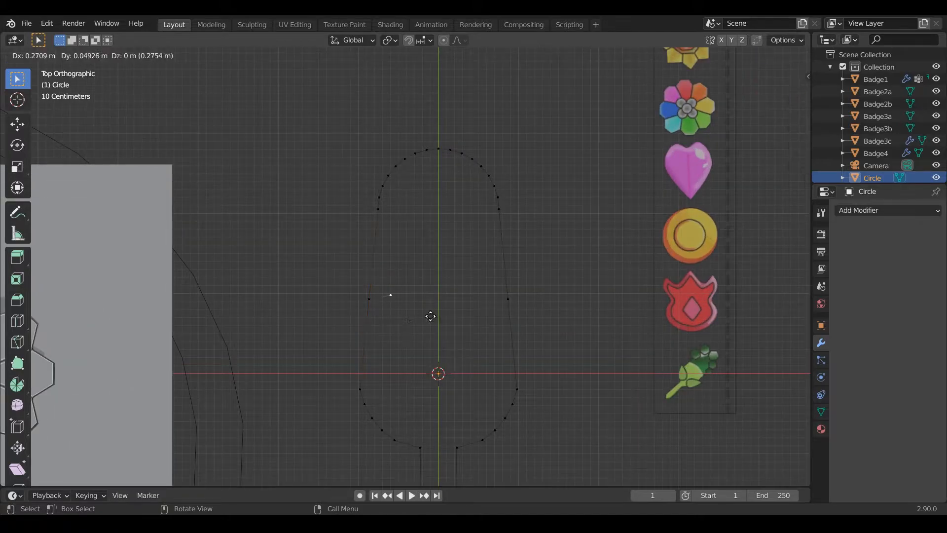
pyautogui.press('x')
pyautogui.click(522, 314)
pyautogui.keyDown('shift'); pyautogui.click(509, 299); pyautogui.keyUp('shift')
pyautogui.rightClick(512, 300)
pyautogui.moveTo(528, 448)
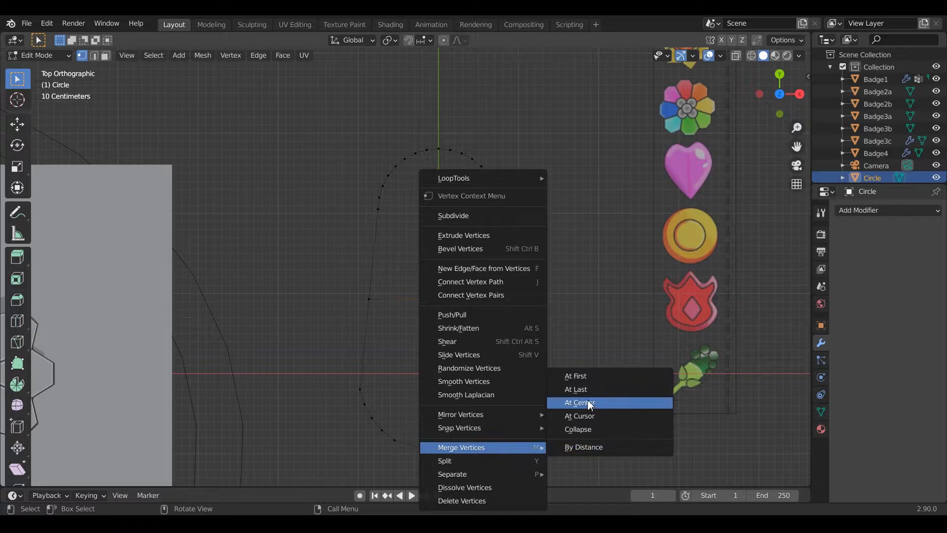
pyautogui.click(574, 392)
# Divide the head's horizontal cross edge with seven evenly spaced cuts
pyautogui.scroll(4, 538, 368)
pyautogui.hotkey('ctrl', 'r')
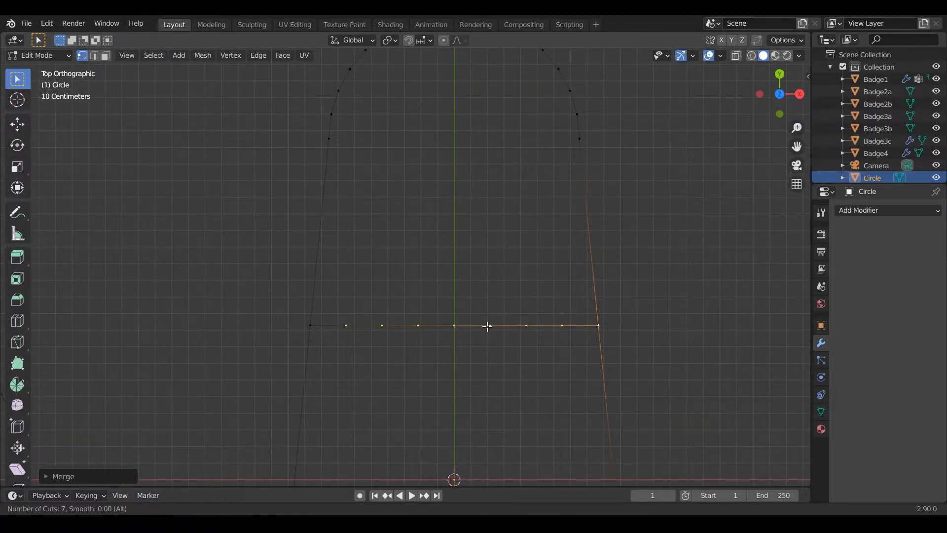
pyautogui.click(487, 326)
pyautogui.rightClick(487, 326)
pyautogui.scroll(-2, 455, 328)
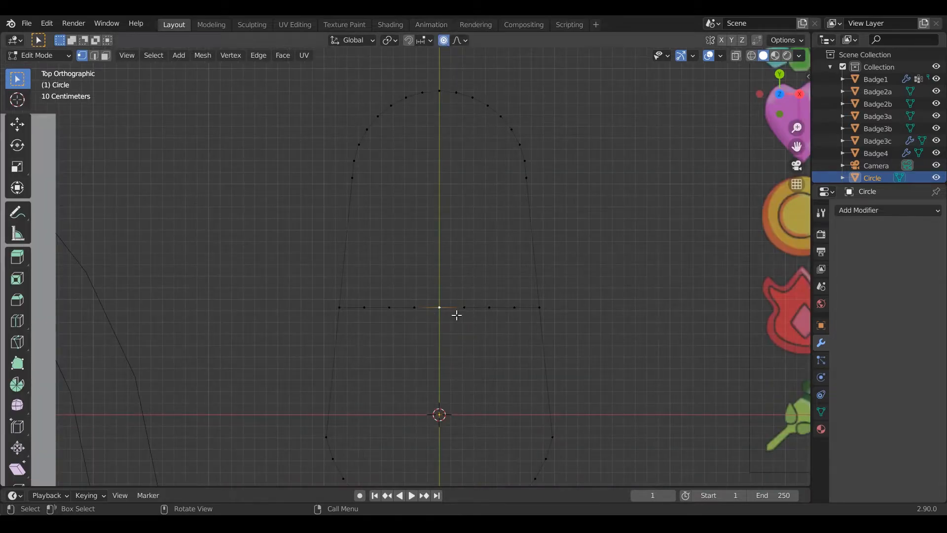
# Raise the cross edge's middle vertex along Y with proportional editing to bend the edge into a shallow arch
pyautogui.press('g')
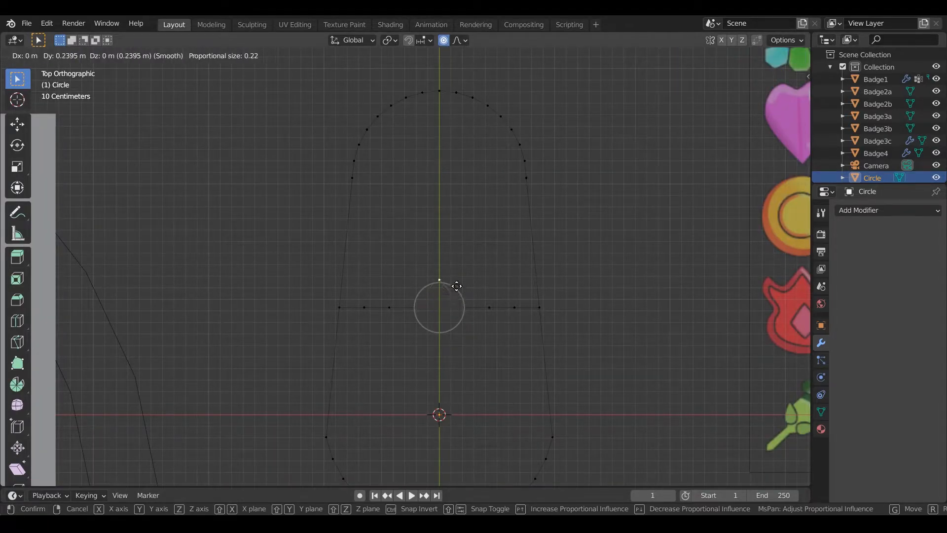
pyautogui.press('y')
pyautogui.scroll(-17, 457, 266)
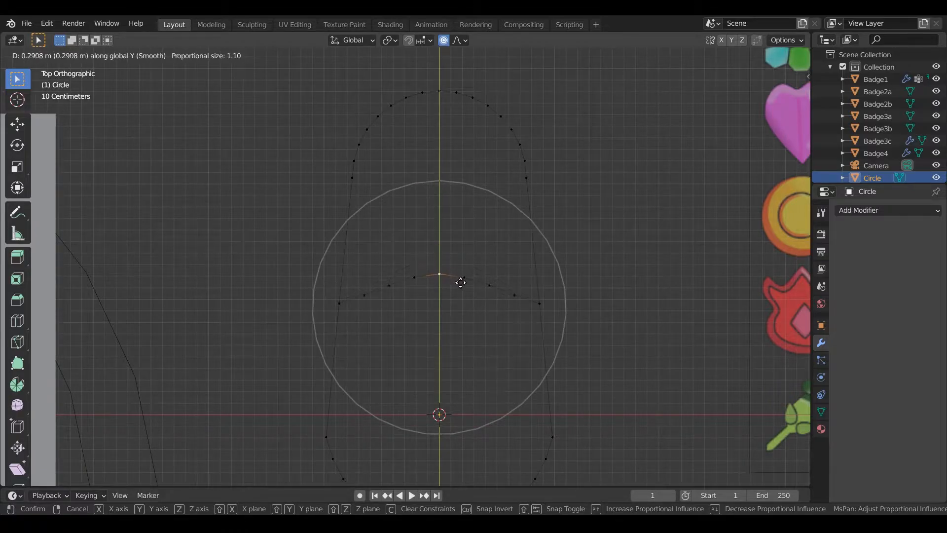
pyautogui.scroll(-3, 460, 284)
pyautogui.click(460, 285)
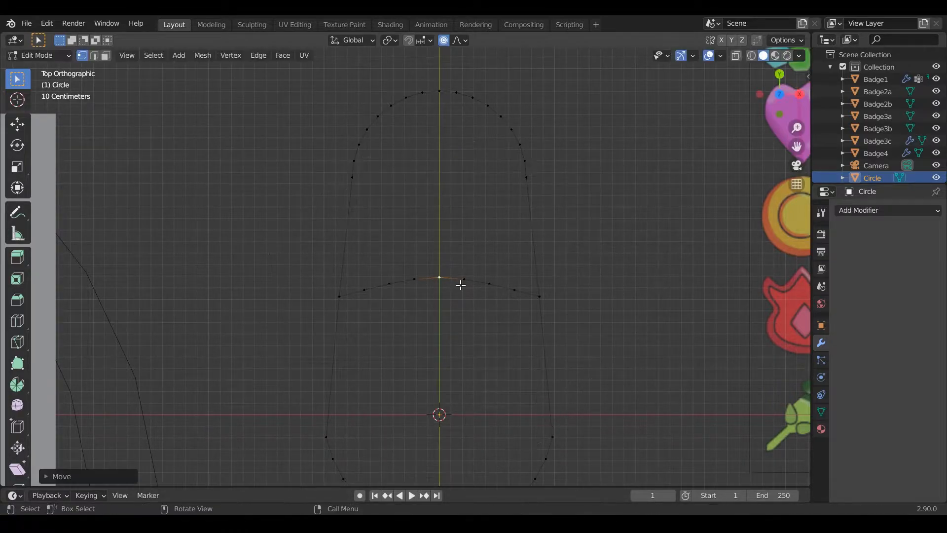
# Examine the arch in Object Mode and compare its vertices with those of the head's lower curve
pyautogui.press('Tab')
pyautogui.scroll(-3, 459, 283)
pyautogui.press('Tab')
pyautogui.press('Tab')
pyautogui.press('Tab')
pyautogui.scroll(3, 459, 281)
pyautogui.moveTo(459, 329)
pyautogui.keyDown('shift'); pyautogui.mouseDown(button='middle')
pyautogui.moveTo(454, 273)
pyautogui.moveTo(448, 296)
pyautogui.mouseUp(button='middle'); pyautogui.keyUp('shift')
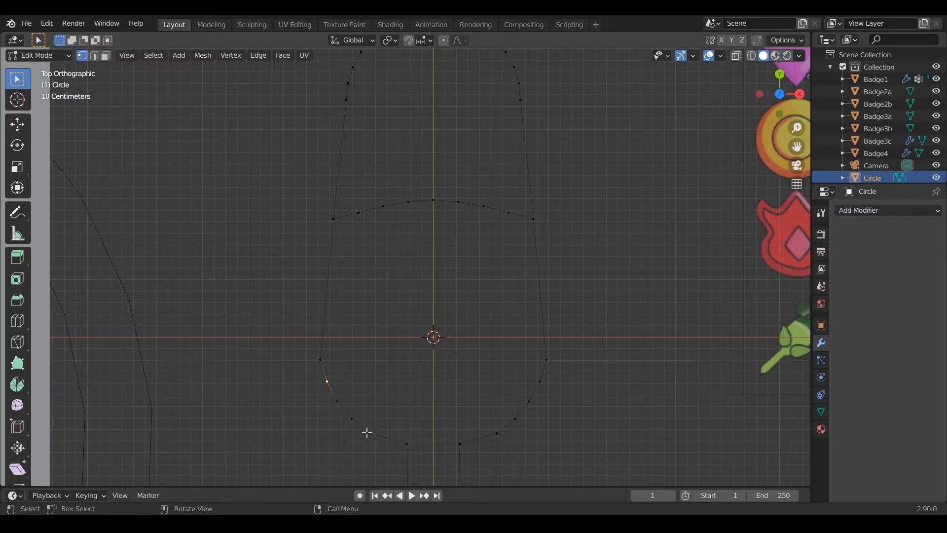
pyautogui.keyDown('shift'); pyautogui.moveTo(426, 286); pyautogui.dragTo(427, 333, button='middle'); pyautogui.keyUp('shift')
pyautogui.press('Tab')
pyautogui.press('Tab')
# Divide the straight cross edge with nine evenly spaced cuts
pyautogui.hotkey('ctrl', 'r')
pyautogui.scroll(4, 410, 287)
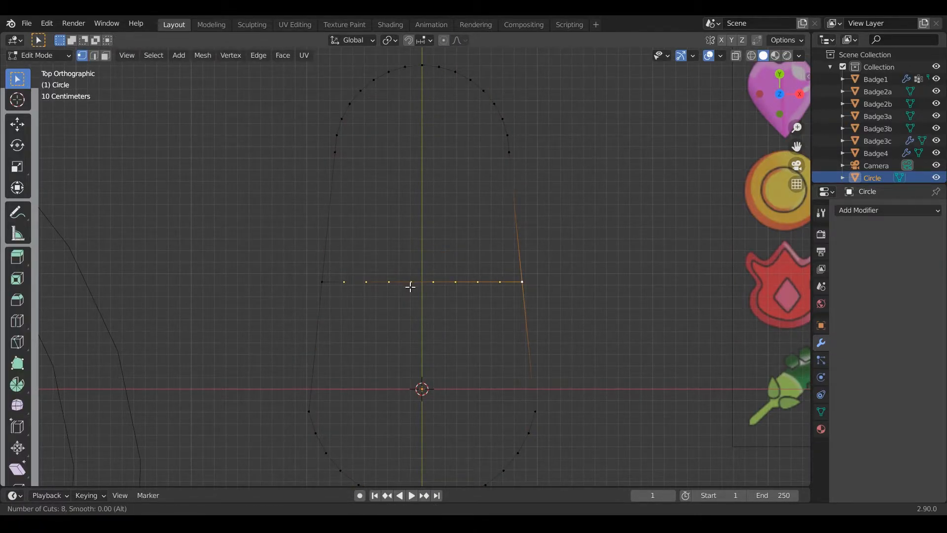
pyautogui.click(410, 287)
pyautogui.click(410, 287)
pyautogui.press('g')
pyautogui.click(437, 312)
pyautogui.hotkey('ctrl', 'z')
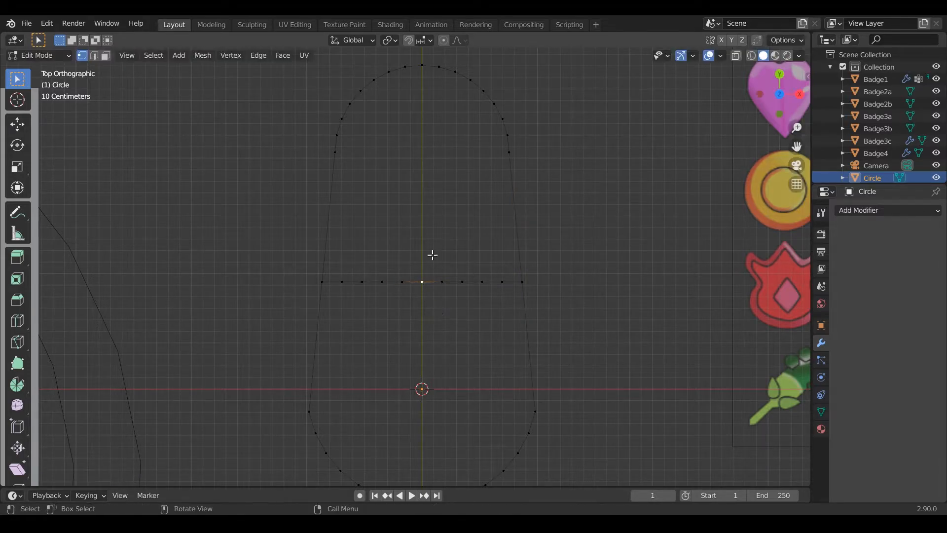
# Raise the cross edge's middle vertex about 0.24 m along Y with proportional editing at a size of about 1.46
pyautogui.press('g')
pyautogui.press('y')
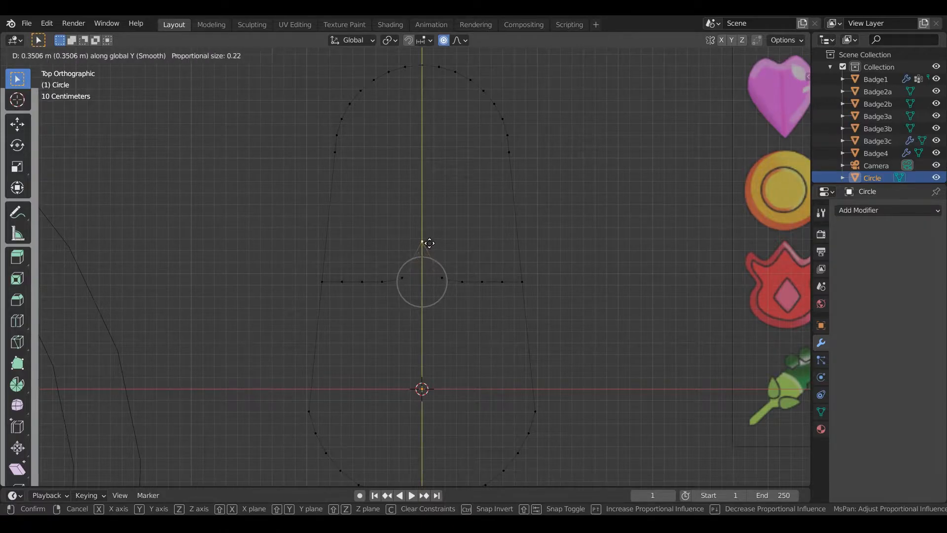
pyautogui.scroll(-18, 430, 242)
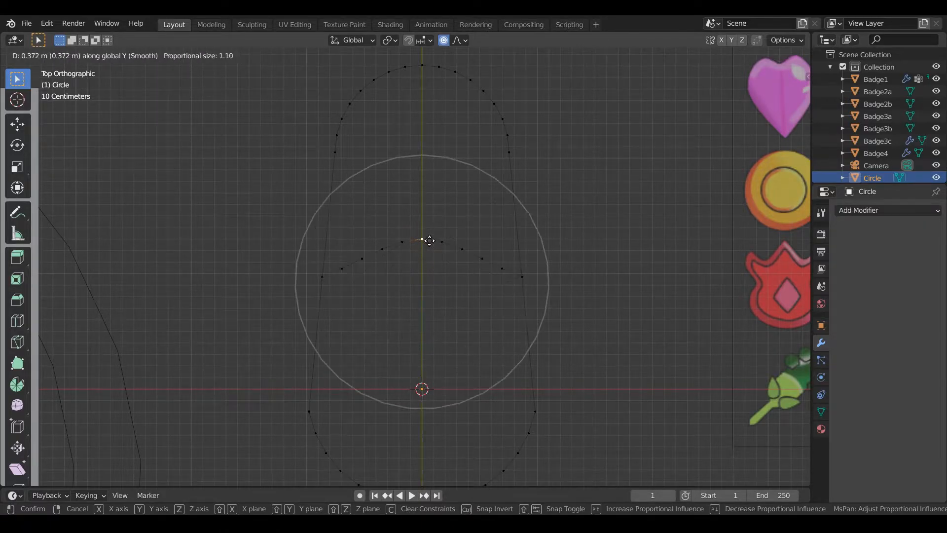
pyautogui.scroll(1, 432, 250)
pyautogui.scroll(-3, 431, 252)
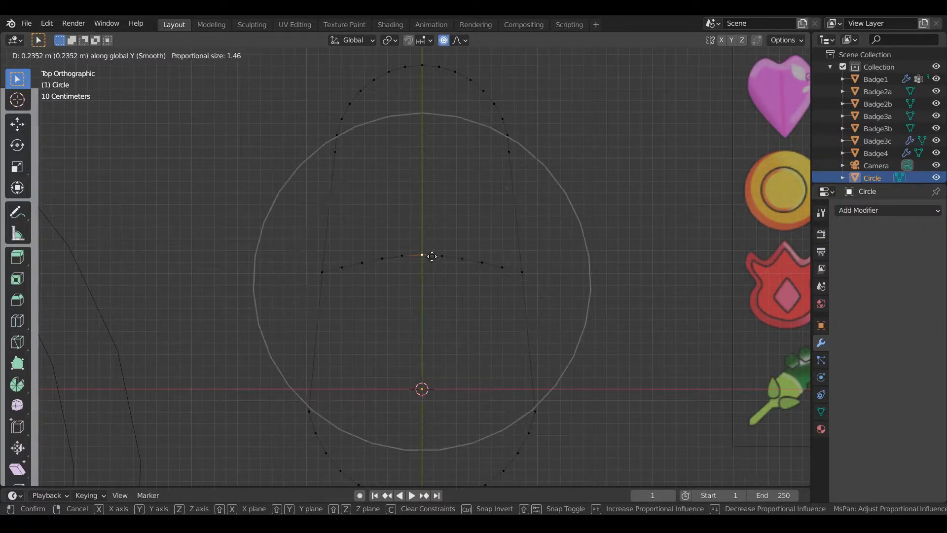
pyautogui.click(432, 256)
# Compare the number of vertices along the cross arc with the head's lower curve and upper arc
pyautogui.press('Tab')
pyautogui.scroll(-3, 432, 257)
pyautogui.scroll(4, 434, 279)
pyautogui.press('Tab')
pyautogui.keyDown('shift'); pyautogui.moveTo(409, 306); pyautogui.dragTo(414, 287, button='middle'); pyautogui.keyUp('shift')
pyautogui.click(336, 250)
pyautogui.keyDown('shift'); pyautogui.moveTo(360, 305); pyautogui.dragTo(365, 254, button='middle'); pyautogui.keyUp('shift')
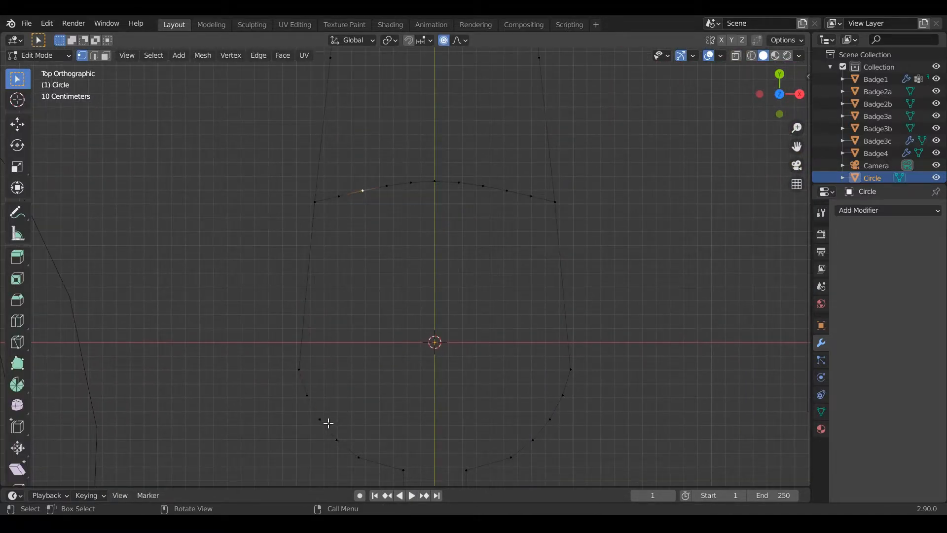
pyautogui.click(367, 428)
pyautogui.scroll(-2, 380, 348)
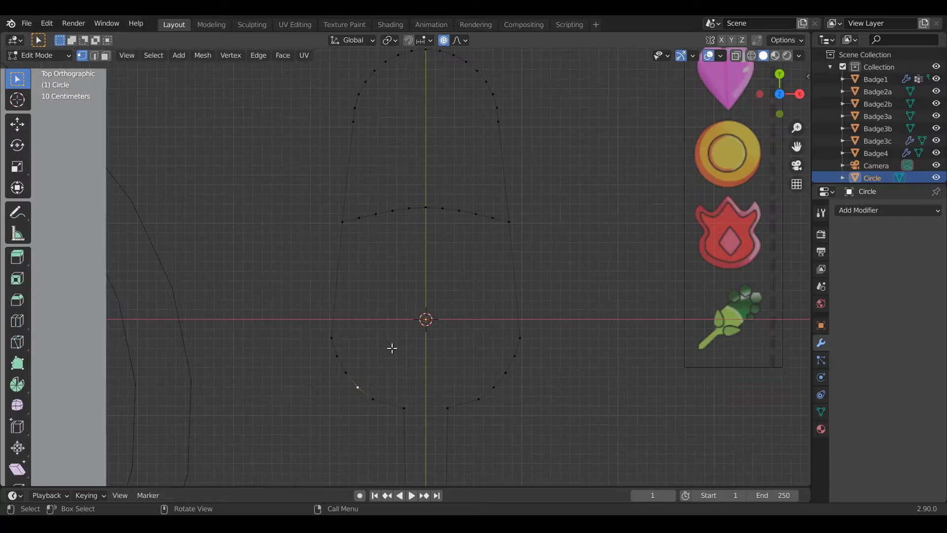
pyautogui.keyDown('shift'); pyautogui.click(410, 209); pyautogui.keyUp('shift')
pyautogui.keyDown('shift'); pyautogui.moveTo(414, 251); pyautogui.dragTo(415, 305, button='middle'); pyautogui.keyUp('shift')
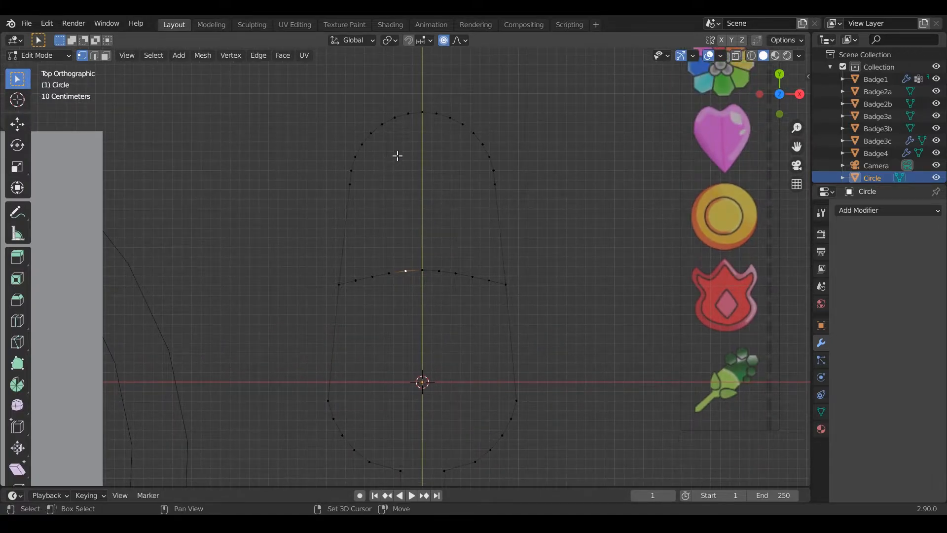
pyautogui.keyDown('shift'); pyautogui.moveTo(393, 157); pyautogui.dragTo(397, 196, button='middle'); pyautogui.keyUp('shift')
pyautogui.scroll(3, 394, 184)
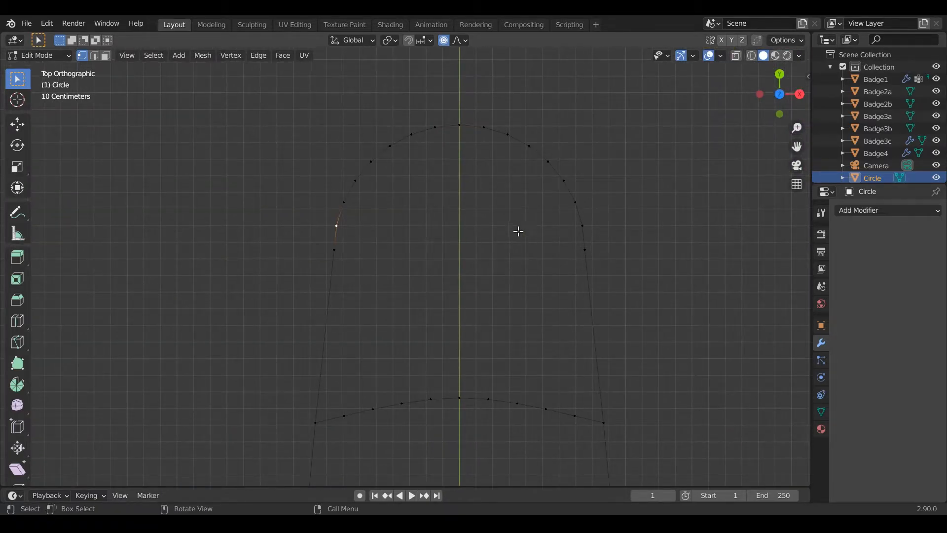
# Enable Auto Merge in the Edit Mode tool options
pyautogui.click(820, 212)
pyautogui.scroll(-1, 548, 292)
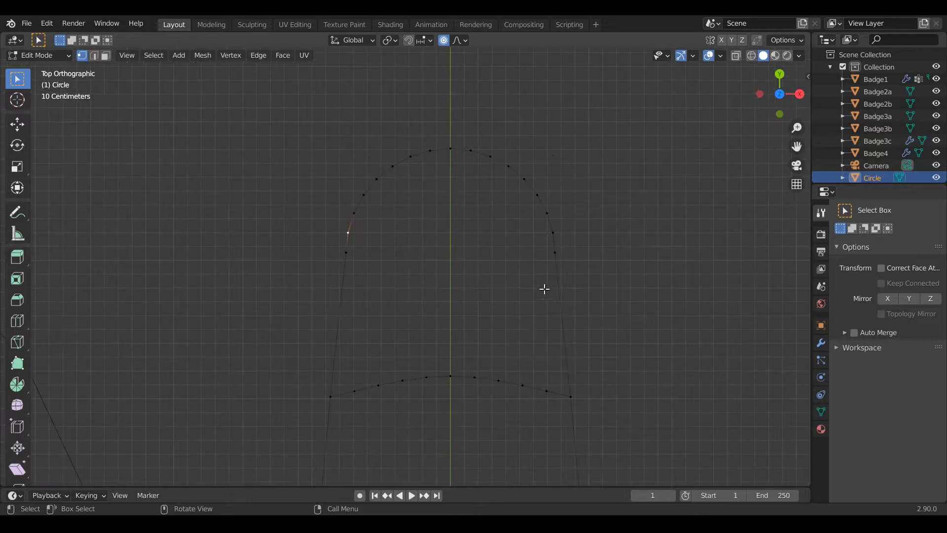
pyautogui.click(854, 332)
pyautogui.press('g')
pyautogui.press('g')
pyautogui.click(328, 358)
pyautogui.hotkey('ctrl', 'z')
# With proportional editing off, slide the second-lowest vertex on each side of the upper arc down onto the lowest one
pyautogui.click(444, 40)
pyautogui.press('g')
pyautogui.press('g')
pyautogui.click(344, 351)
pyautogui.click(553, 234)
pyautogui.press('g')
pyautogui.press('g')
pyautogui.click(567, 328)
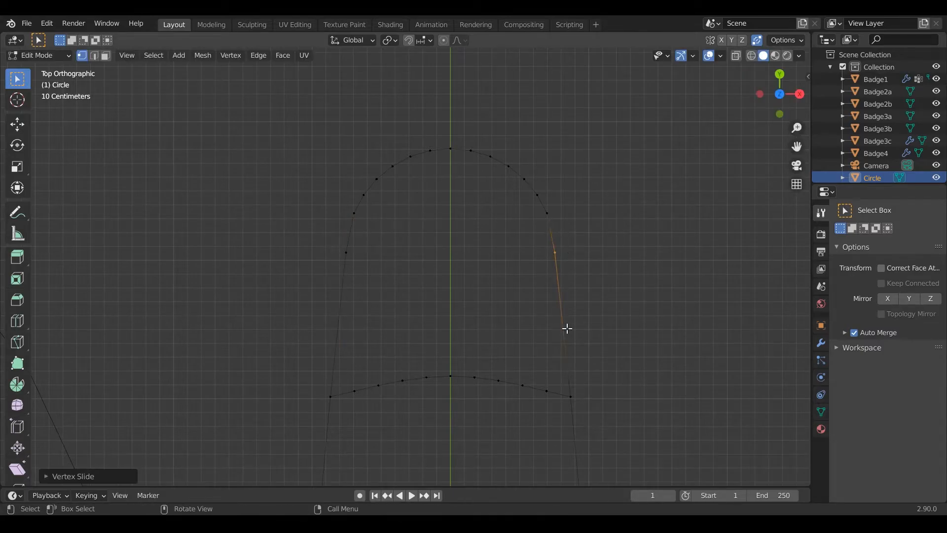
# Slide the third-lowest vertex on each side of the upper arc up onto its neighbour to merge them
pyautogui.click(364, 195)
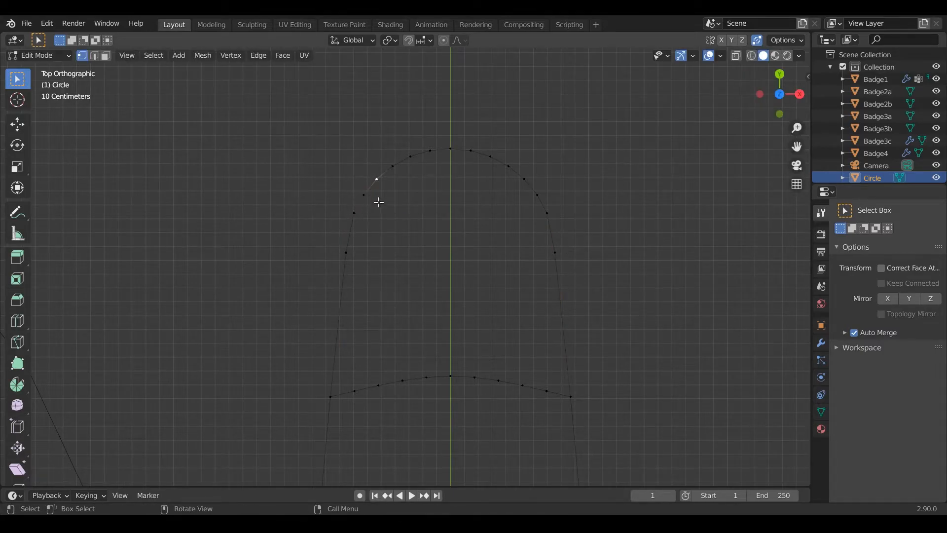
pyautogui.press('g')
pyautogui.press('g')
pyautogui.click(422, 117)
pyautogui.click(537, 196)
pyautogui.press('g')
pyautogui.press('g')
pyautogui.click(489, 154)
pyautogui.press('Tab')
pyautogui.press('Tab')
# Slide the fourth-lowest vertex on each side of the upper arc onto the adjacent vertex nearer the top
pyautogui.press('g')
pyautogui.press('g')
pyautogui.click(523, 154)
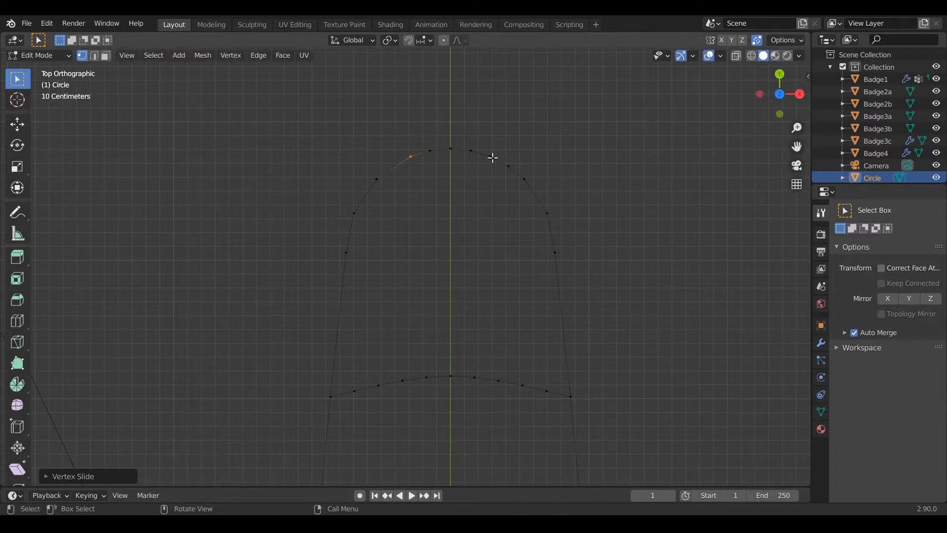
pyautogui.click(510, 171)
pyautogui.press('g')
pyautogui.press('g')
pyautogui.click(450, 163)
pyautogui.press('Tab')
pyautogui.press('Tab')
# Slide the two vertices beside the arc's topmost vertex onto it to merge all three
pyautogui.scroll(2, 462, 164)
pyautogui.click(445, 100)
pyautogui.press('g')
pyautogui.press('g')
pyautogui.click(665, 112)
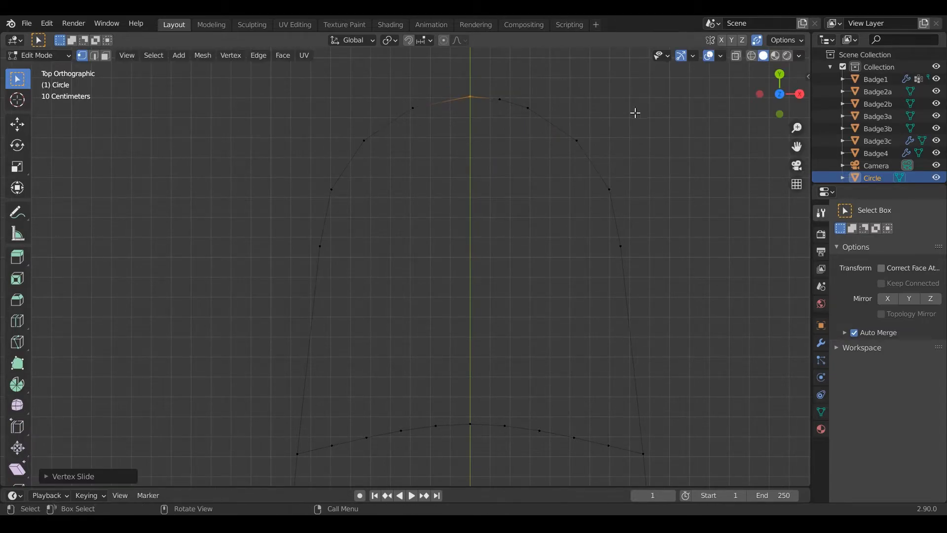
pyautogui.click(509, 105)
pyautogui.press('g')
pyautogui.press('g')
pyautogui.click(347, 120)
# Check the outline in Object Mode and undo the merges of the two vertices beside the topmost vertex
pyautogui.press('Tab')
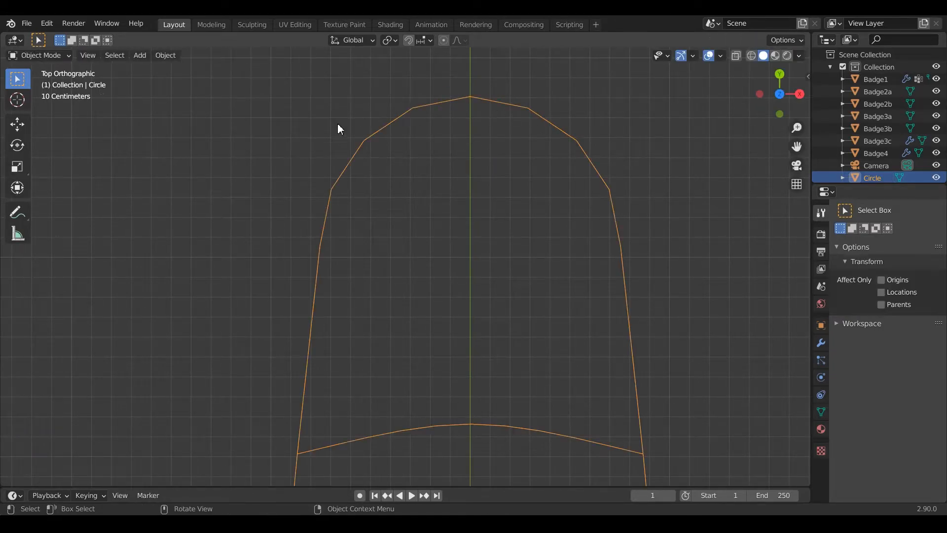
pyautogui.scroll(-4, 340, 129)
pyautogui.keyDown('shift'); pyautogui.moveTo(344, 143); pyautogui.dragTo(368, 159, button='middle'); pyautogui.keyUp('shift')
pyautogui.press('Tab')
pyautogui.scroll(1, 395, 198)
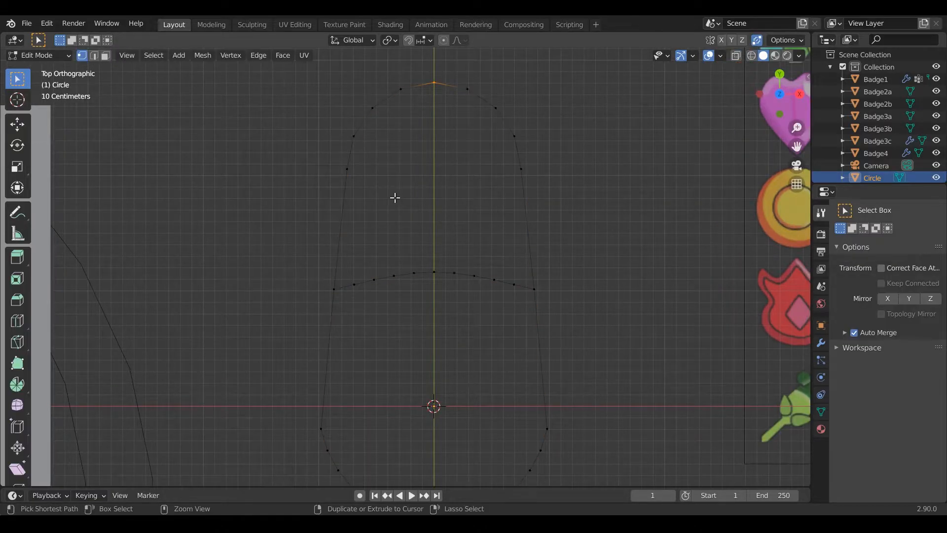
pyautogui.hotkey('ctrl', 'z')
pyautogui.press('Tab')
pyautogui.press('Tab')
# Turn off Auto Merge and review the outline in Object Mode
pyautogui.click(854, 332)
pyautogui.press('Tab')
pyautogui.scroll(-2, 582, 284)
pyautogui.keyDown('shift'); pyautogui.moveTo(563, 275); pyautogui.dragTo(574, 217, button='middle'); pyautogui.keyUp('shift')
pyautogui.scroll(-1, 564, 241)
pyautogui.press('Tab')
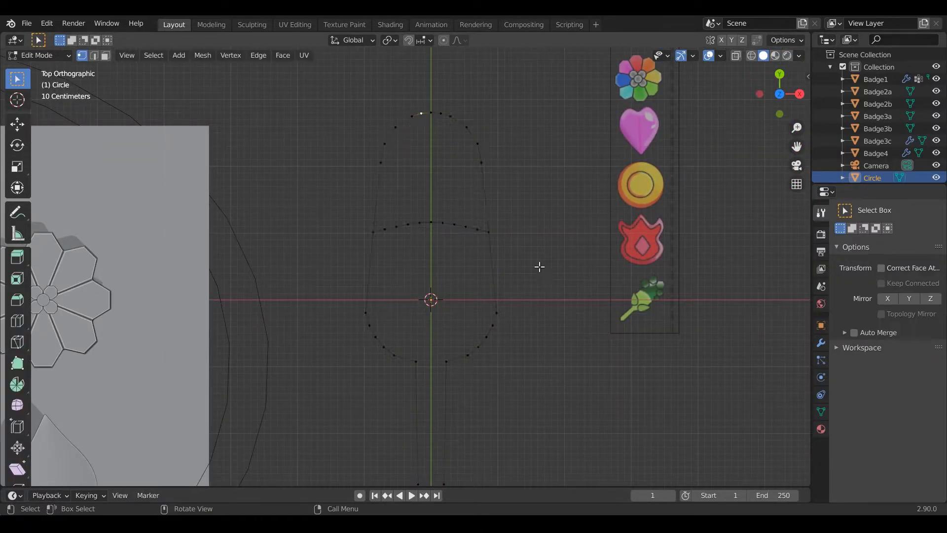
# Select the edge path along the cross arc and down the head's right side to the stem
pyautogui.scroll(4, 457, 247)
pyautogui.scroll(-2, 388, 223)
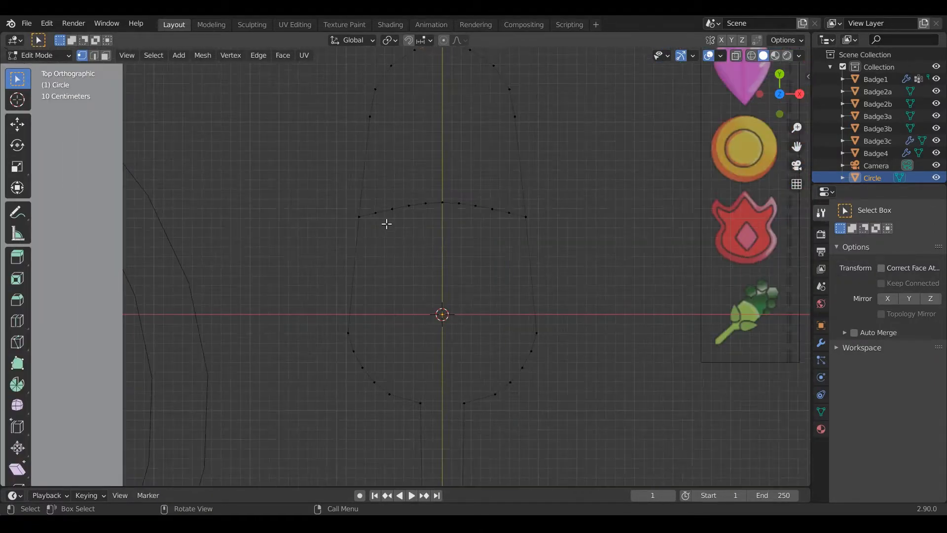
pyautogui.click(372, 217)
pyautogui.keyDown('alt'); pyautogui.click(373, 217); pyautogui.keyUp('alt')
pyautogui.click(373, 218)
pyautogui.keyDown('ctrl'); pyautogui.click(521, 218); pyautogui.keyUp('ctrl')
pyautogui.keyDown('ctrl'); pyautogui.click(478, 399); pyautogui.keyUp('ctrl')
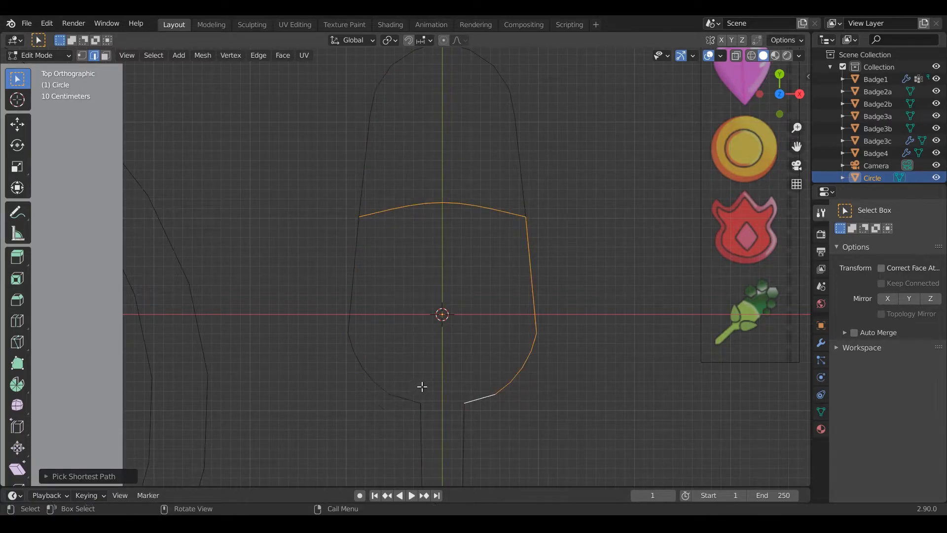
pyautogui.keyDown('shift'); pyautogui.moveTo(421, 387); pyautogui.dragTo(442, 285, button='middle'); pyautogui.keyUp('shift')
# Extrude the stem's top-right vertex along Y to just below the cross arc, with the arc vertex above also selected
pyautogui.click(477, 321)
pyautogui.press('1')
pyautogui.keyDown('shift'); pyautogui.click(470, 118); pyautogui.keyUp('shift')
pyautogui.moveTo(491, 191); pyautogui.dragTo(501, 219, button='middle')
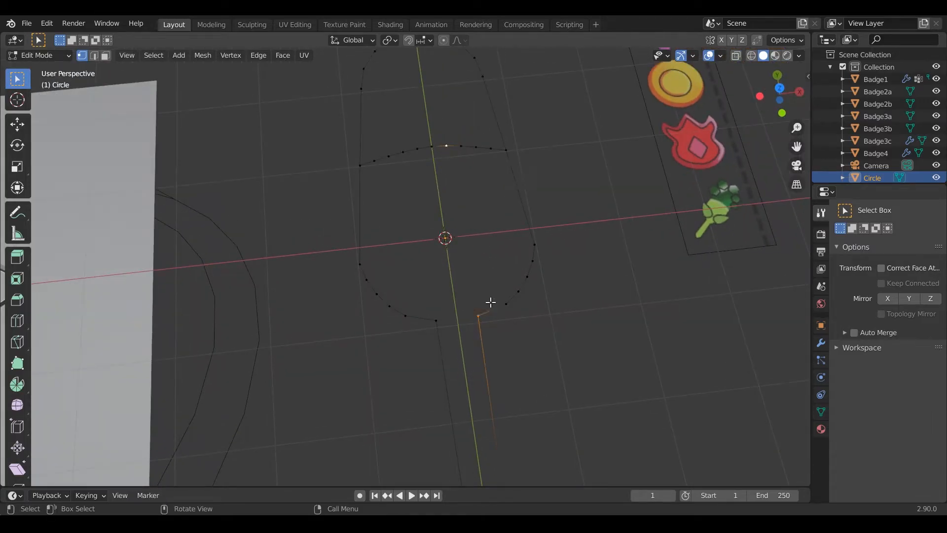
pyautogui.press('KP_7')
pyautogui.press('g')
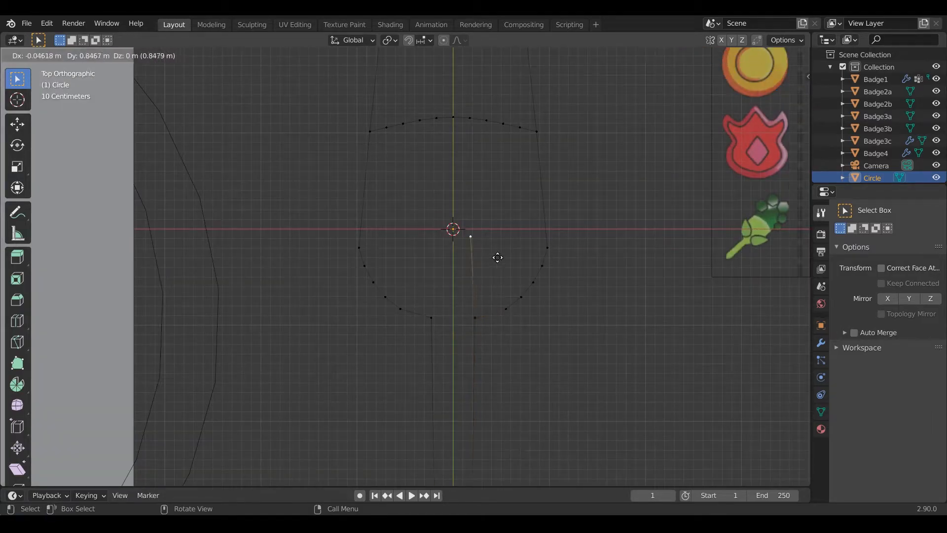
pyautogui.press('y')
pyautogui.click(494, 162)
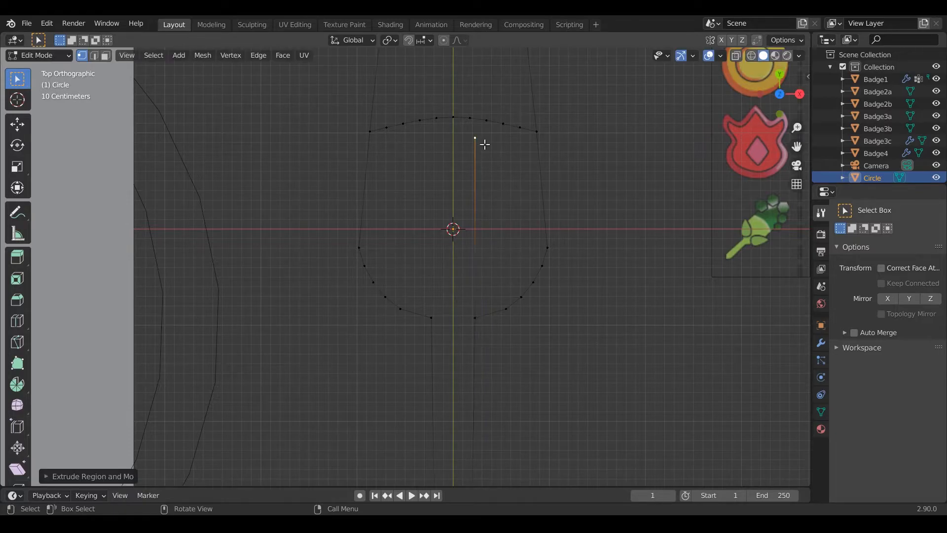
# Merge the extruded vertex with the cross arc vertex just right of centre
pyautogui.rightClick(488, 148)
pyautogui.moveTo(483, 280)
pyautogui.moveTo(510, 298)
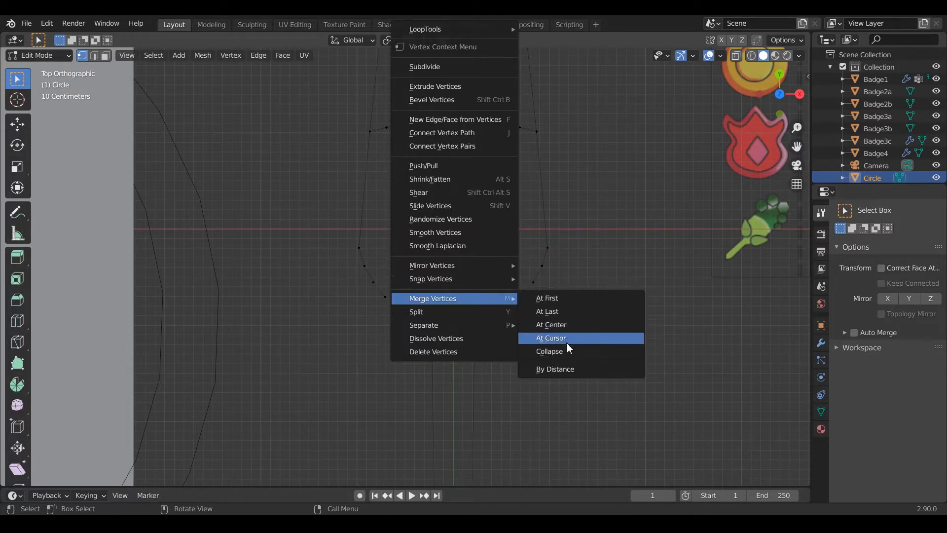
pyautogui.click(563, 351)
# Extrude the stem's top-left vertex up to the cross arc and merge it with the arc vertex just left of centre
pyautogui.scroll(2, 462, 342)
pyautogui.click(452, 367)
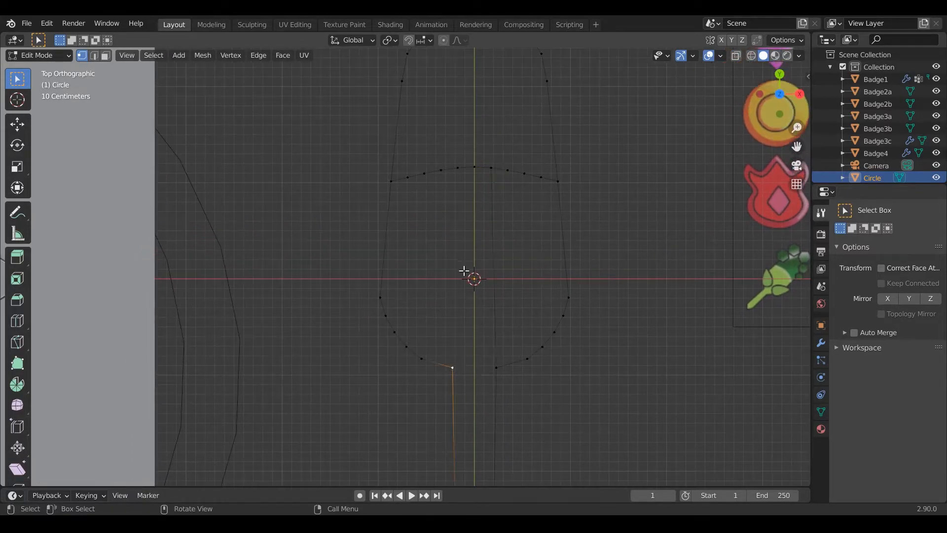
pyautogui.press('e')
pyautogui.click(465, 94)
pyautogui.press('m')
pyautogui.click(412, 196)
pyautogui.press('Tab')
pyautogui.press('Tab')
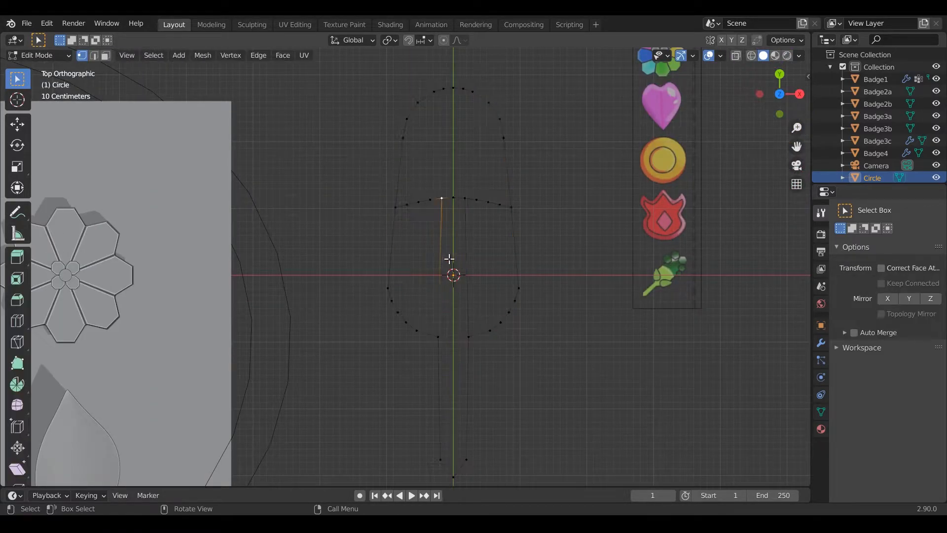
# Select the edges bounding the head's lower-left section below the cross arc and fill them with a face
pyautogui.press('2')
pyautogui.press('a')
pyautogui.click(399, 179)
pyautogui.keyDown('ctrl'); pyautogui.click(456, 224); pyautogui.keyUp('ctrl')
pyautogui.keyDown('ctrl'); pyautogui.click(383, 288); pyautogui.keyUp('ctrl')
pyautogui.keyDown('ctrl'); pyautogui.click(383, 307); pyautogui.keyUp('ctrl')
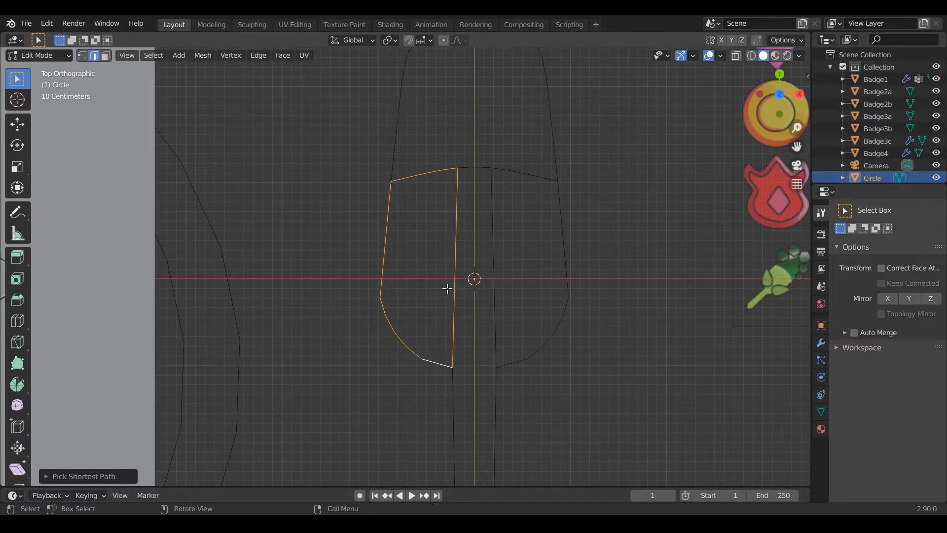
pyautogui.press('f')
pyautogui.press('Tab')
pyautogui.scroll(-1, 446, 287)
pyautogui.press('Tab')
# Fill the head's lower-right section below the cross arc with a face
pyautogui.click(480, 249)
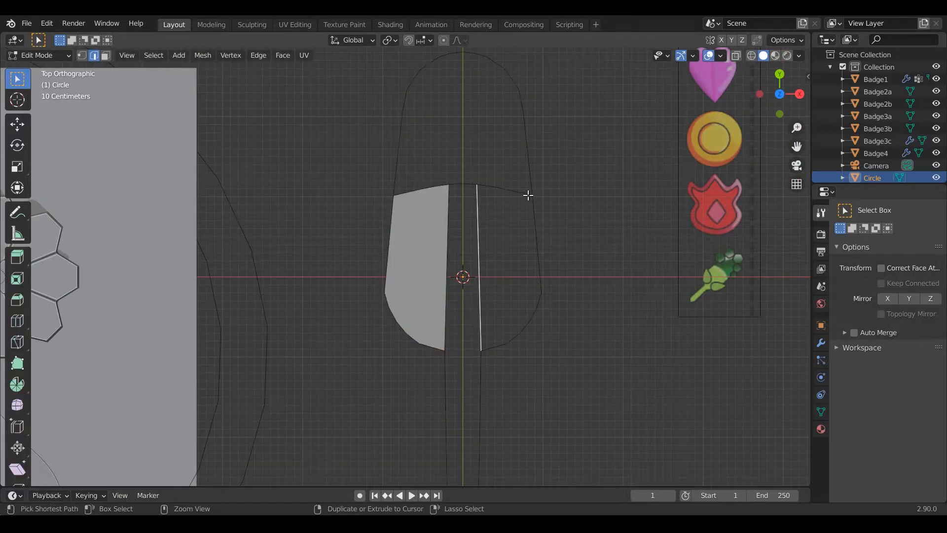
pyautogui.keyDown('ctrl'); pyautogui.click(526, 196); pyautogui.keyUp('ctrl')
pyautogui.keyDown('ctrl'); pyautogui.click(495, 346); pyautogui.keyUp('ctrl')
pyautogui.scroll(1, 518, 302)
pyautogui.press('f')
# Fill the left half of the central strip with a face from the cross arc down to the stem's tip
pyautogui.click(457, 256)
pyautogui.keyDown('shift'); pyautogui.click(489, 170); pyautogui.keyUp('shift')
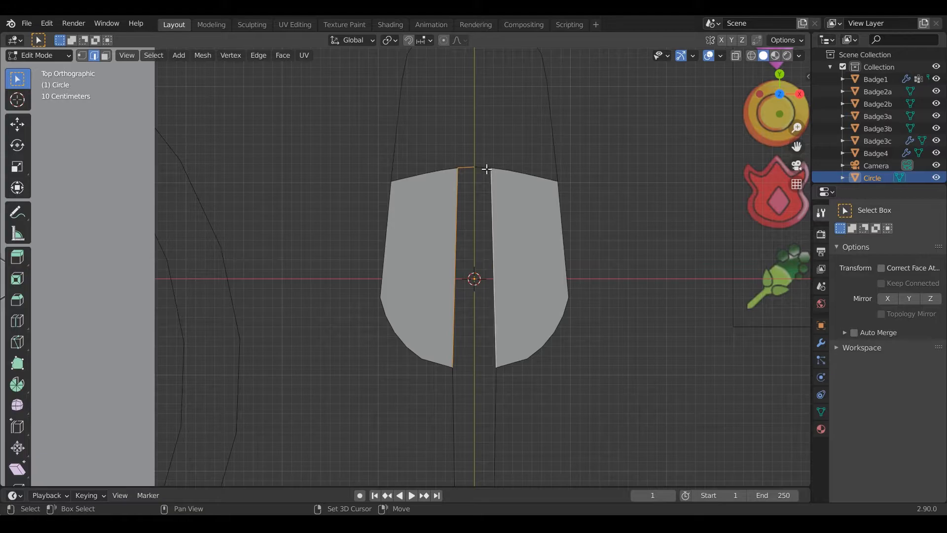
pyautogui.scroll(-2, 469, 246)
pyautogui.click(449, 165)
pyautogui.keyDown('shift'); pyautogui.click(442, 410); pyautogui.keyUp('shift')
pyautogui.keyDown('shift'); pyautogui.click(441, 288); pyautogui.keyUp('shift')
pyautogui.keyDown('shift'); pyautogui.click(449, 439); pyautogui.keyUp('shift')
pyautogui.press('f')
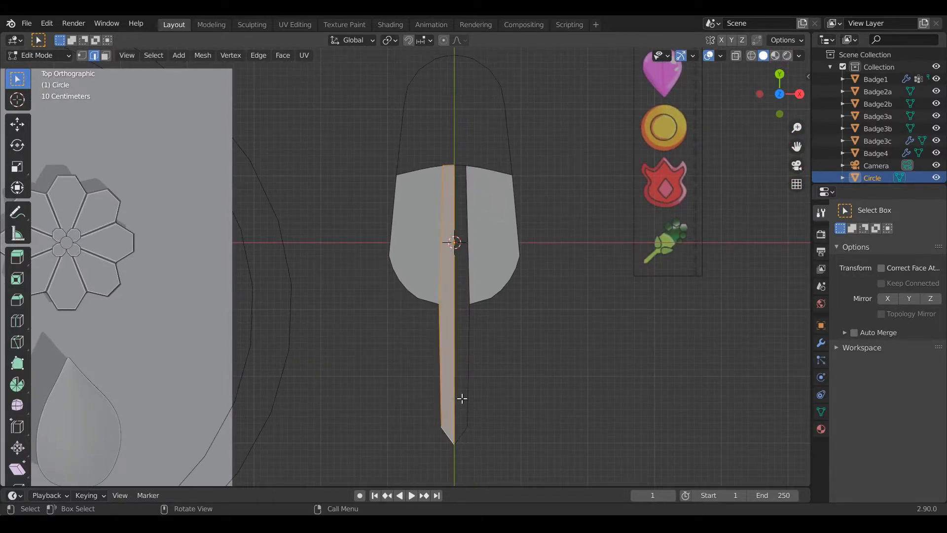
# Fill the right half of the central strip with a face from the cross arc down to the stem's tip
pyautogui.click(455, 400)
pyautogui.keyDown('shift'); pyautogui.click(464, 435); pyautogui.keyUp('shift')
pyautogui.keyDown('shift'); pyautogui.click(470, 360); pyautogui.keyUp('shift')
pyautogui.keyDown('shift'); pyautogui.click(471, 288); pyautogui.keyUp('shift')
pyautogui.keyDown('shift'); pyautogui.click(462, 164); pyautogui.keyUp('shift')
pyautogui.press('f')
# Extrude the vertex just left of the head's top centre down along Y and merge it with the cross arc vertex below
pyautogui.keyDown('shift'); pyautogui.moveTo(494, 261); pyautogui.dragTo(499, 373, button='middle'); pyautogui.keyUp('shift')
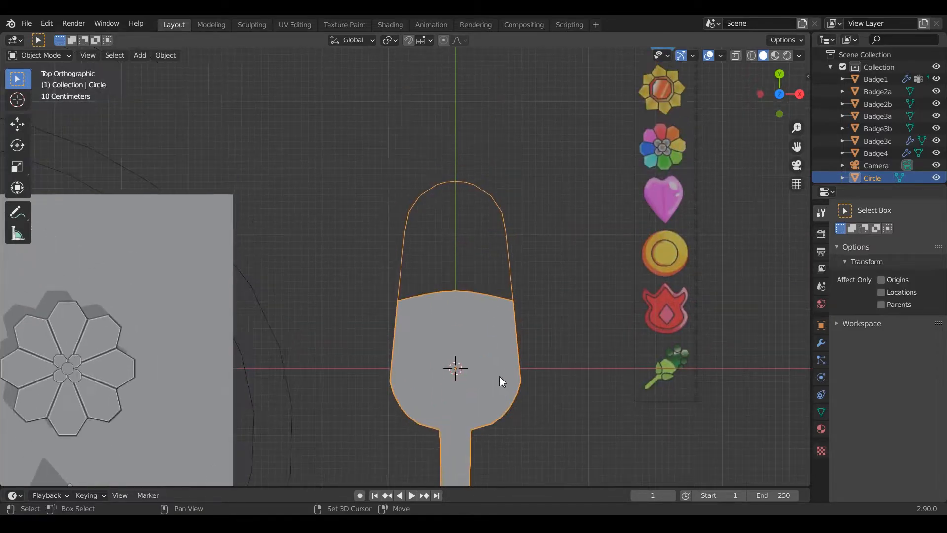
pyautogui.scroll(4, 498, 373)
pyautogui.press('1')
pyautogui.click(413, 344)
pyautogui.keyDown('shift'); pyautogui.click(414, 131); pyautogui.keyUp('shift')
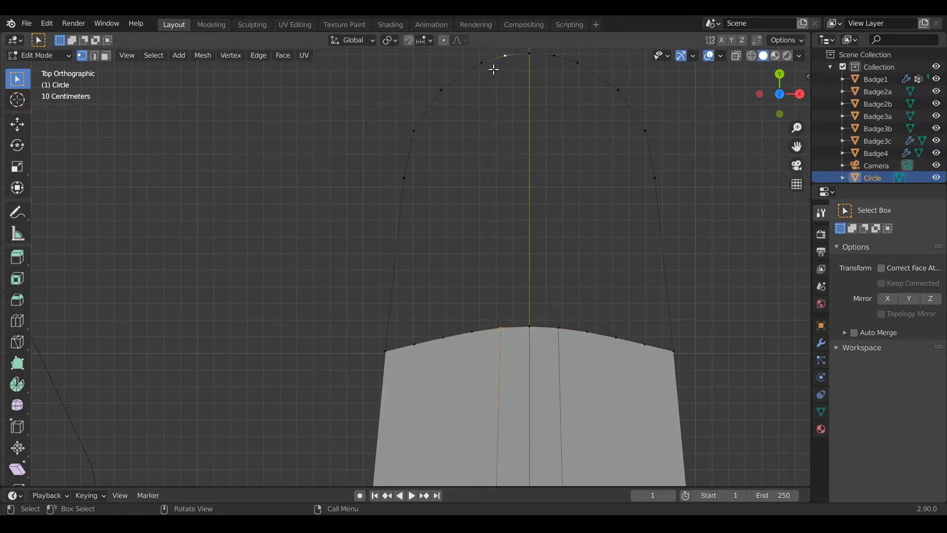
pyautogui.press('e')
pyautogui.press('y')
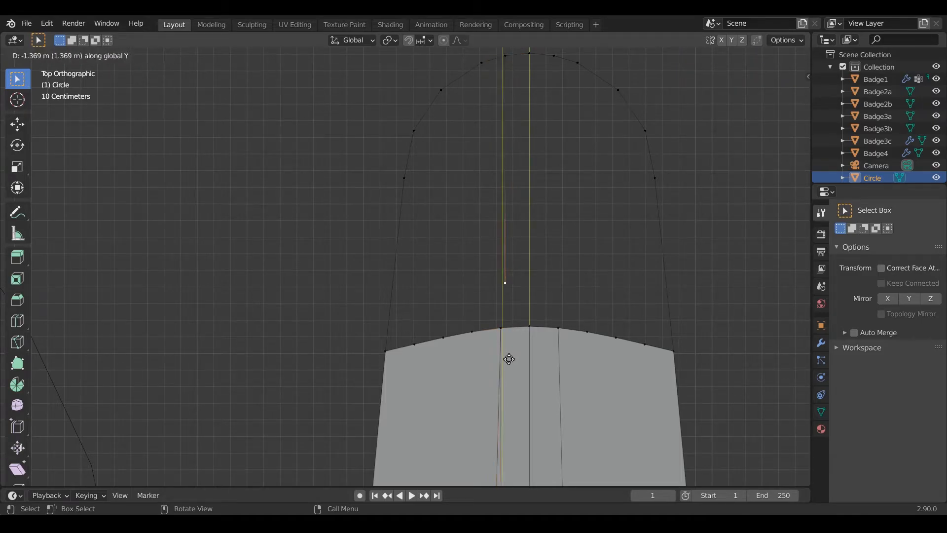
pyautogui.click(505, 341)
pyautogui.rightClick(505, 341)
pyautogui.moveTo(503, 330)
pyautogui.click(562, 336)
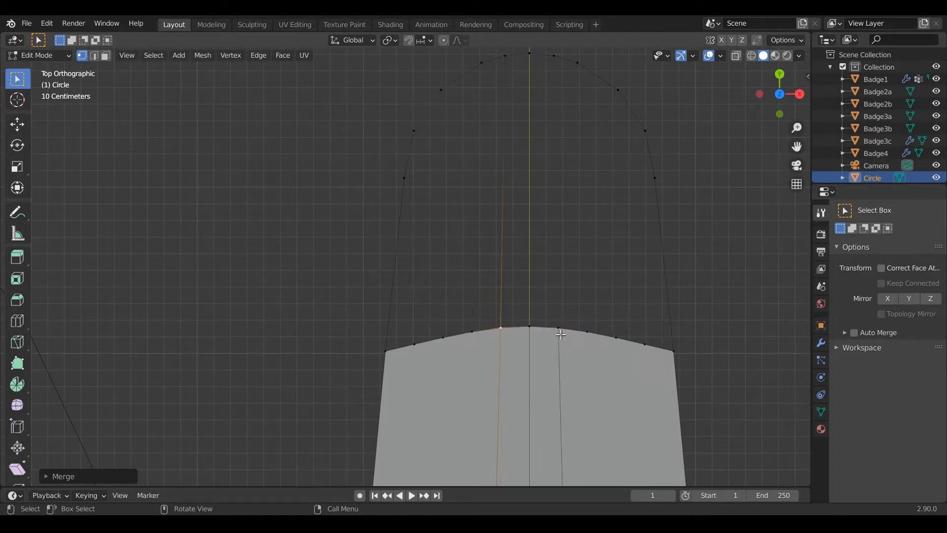
# Extrude the vertex just right of the head's top centre down along Y and merge it at the last-selected cross arc vertex
pyautogui.click(555, 57)
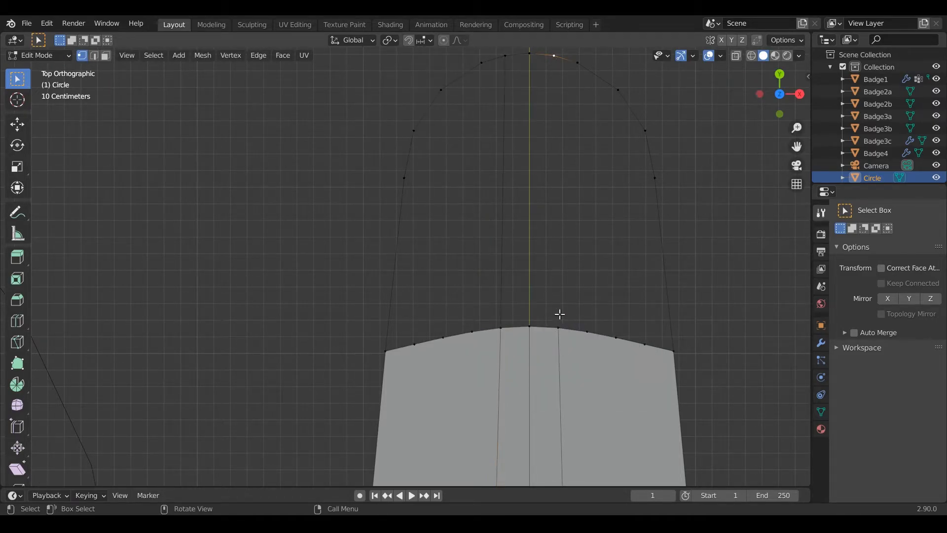
pyautogui.press('y')
pyautogui.click(566, 135)
pyautogui.press('m')
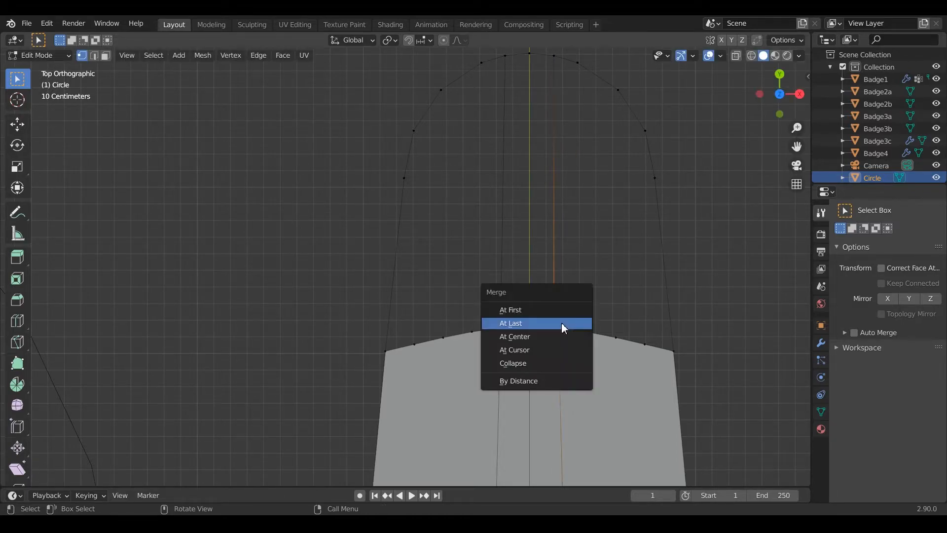
pyautogui.click(562, 324)
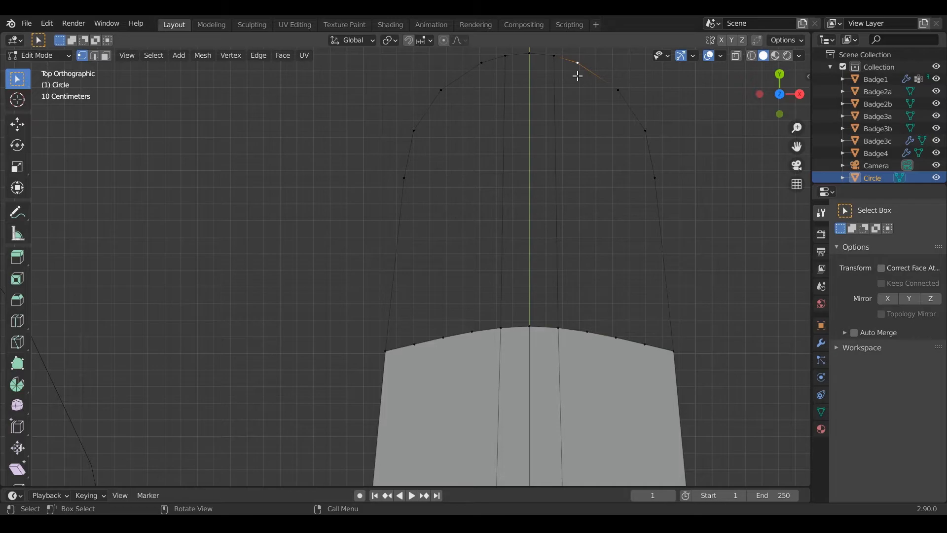
# Fill the wide right and left sections of the head above the cross arc with faces
pyautogui.keyDown('alt'); pyautogui.click(557, 94); pyautogui.keyUp('alt')
pyautogui.press('2')
pyautogui.click(557, 256)
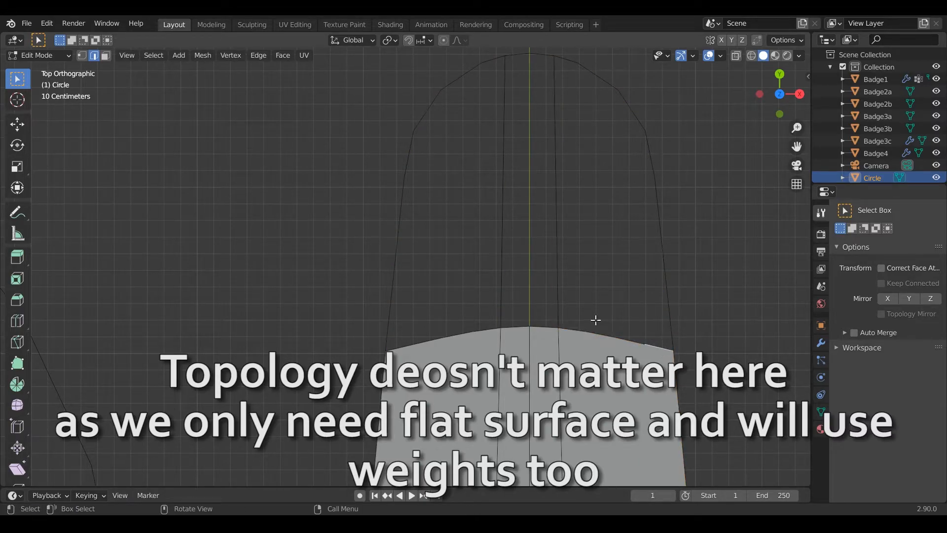
pyautogui.keyDown('ctrl'); pyautogui.click(671, 323); pyautogui.keyUp('ctrl')
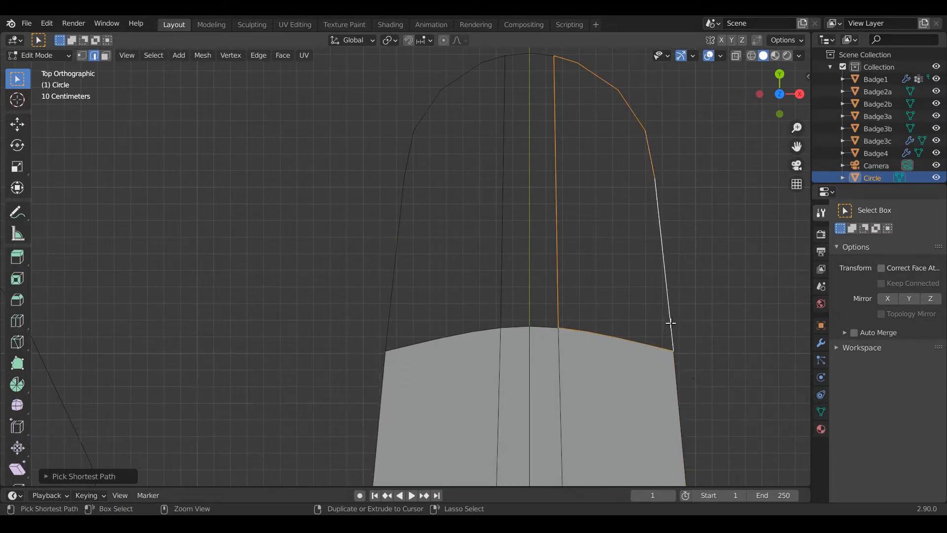
pyautogui.press('f')
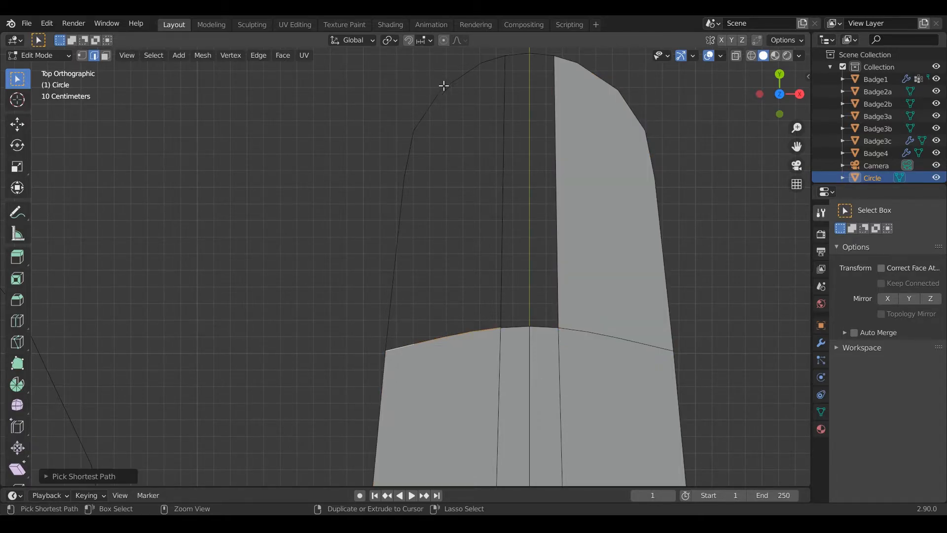
pyautogui.press('f')
pyautogui.scroll(-2, 507, 257)
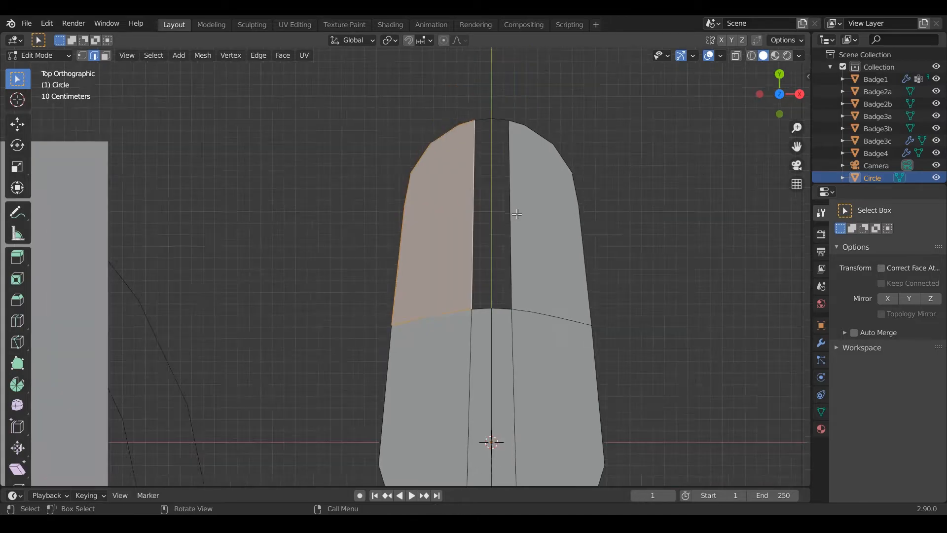
# Fill the two narrow centre strips above the cross arc with faces
pyautogui.keyDown('shift'); pyautogui.moveTo(518, 211); pyautogui.dragTo(511, 233, button='middle'); pyautogui.keyUp('shift')
pyautogui.scroll(3, 494, 217)
pyautogui.keyDown('shift'); pyautogui.moveTo(532, 130); pyautogui.dragTo(536, 160, button='middle'); pyautogui.keyUp('shift')
pyautogui.click(527, 97)
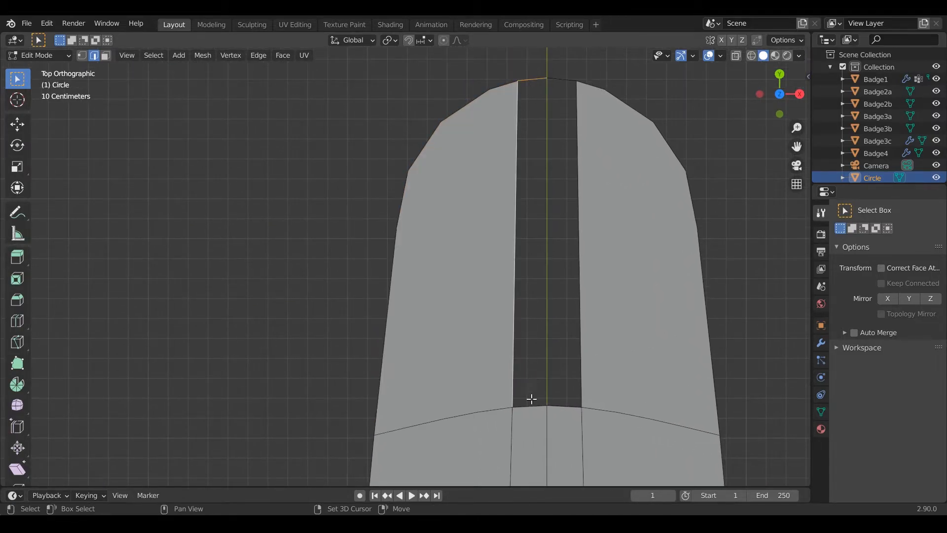
pyautogui.press('f')
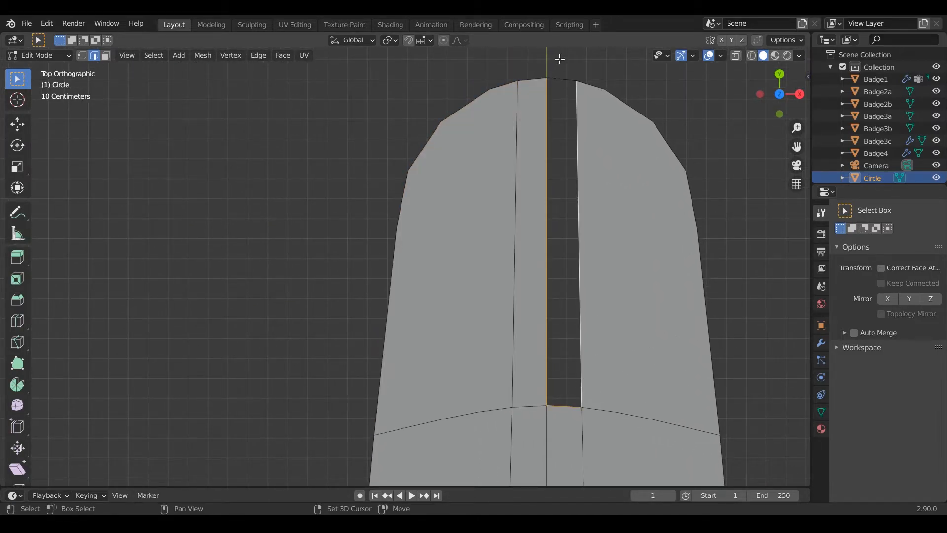
pyautogui.press('f')
pyautogui.scroll(-5, 559, 128)
pyautogui.press('Tab')
# Bevel the cross arc's edge loop with 3 segments and a width of about 0.04 m
pyautogui.keyDown('shift'); pyautogui.moveTo(513, 315); pyautogui.dragTo(636, 203, button='middle'); pyautogui.keyUp('shift')
pyautogui.press('Tab')
pyautogui.scroll(3, 587, 223)
pyautogui.keyDown('shift'); pyautogui.moveTo(587, 223); pyautogui.dragTo(466, 235, button='middle'); pyautogui.keyUp('shift')
pyautogui.moveTo(459, 281); pyautogui.dragTo(483, 301, button='middle')
pyautogui.click(414, 268)
pyautogui.moveTo(419, 266); pyautogui.dragTo(430, 266, button='middle')
pyautogui.keyDown('alt'); pyautogui.click(387, 257); pyautogui.keyUp('alt')
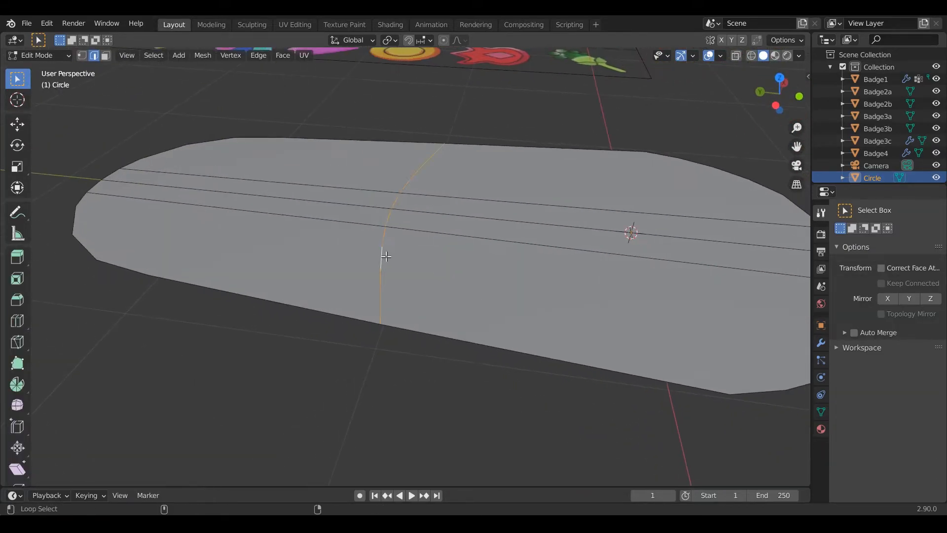
pyautogui.hotkey('ctrl', 'b')
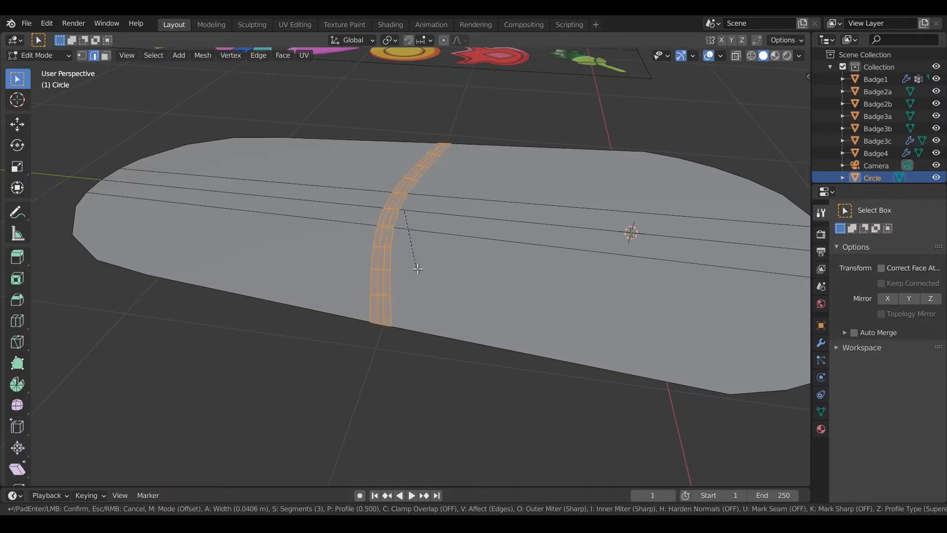
pyautogui.click(417, 269)
pyautogui.click(416, 269)
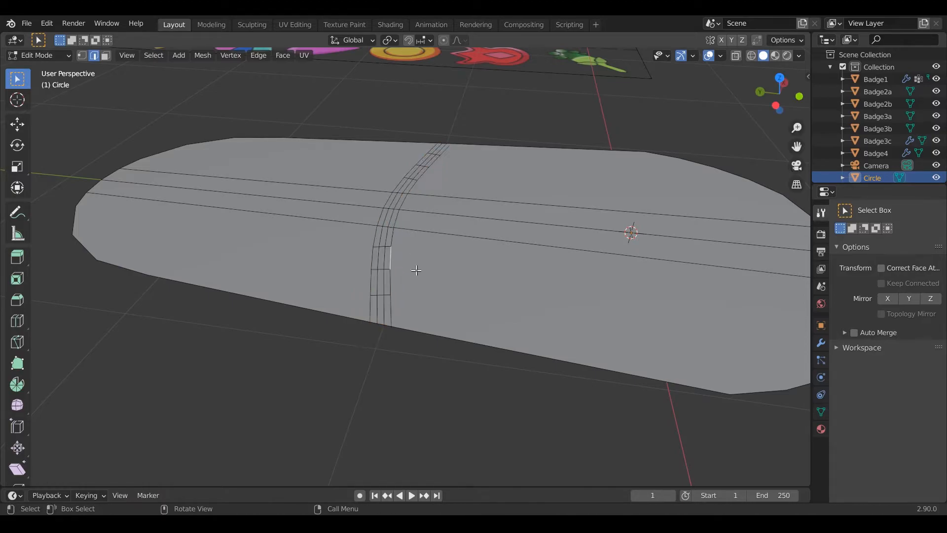
# Lower the two inner edge loops of the beveled arc about 0.02 m along Z to form a groove
pyautogui.moveTo(378, 284); pyautogui.dragTo(429, 268, button='middle')
pyautogui.press('g')
pyautogui.press('y')
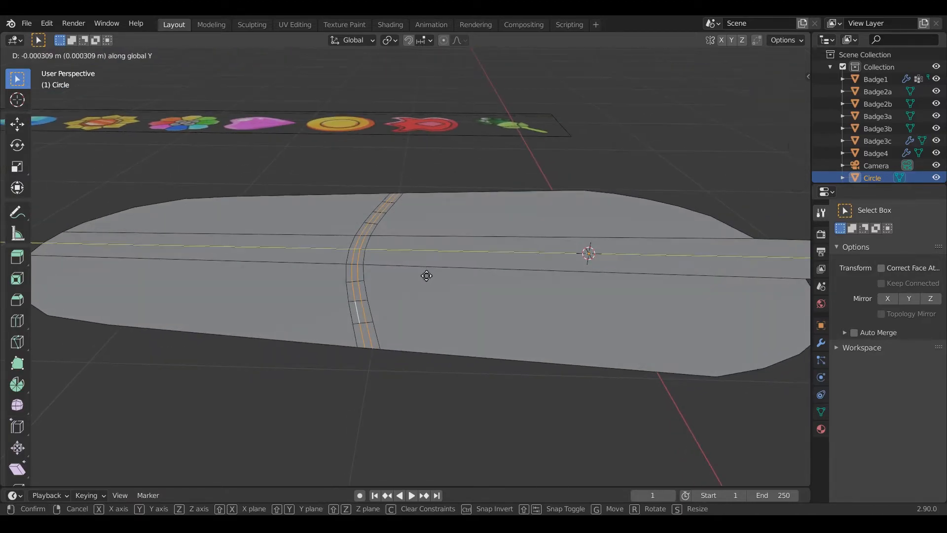
pyautogui.click(426, 282)
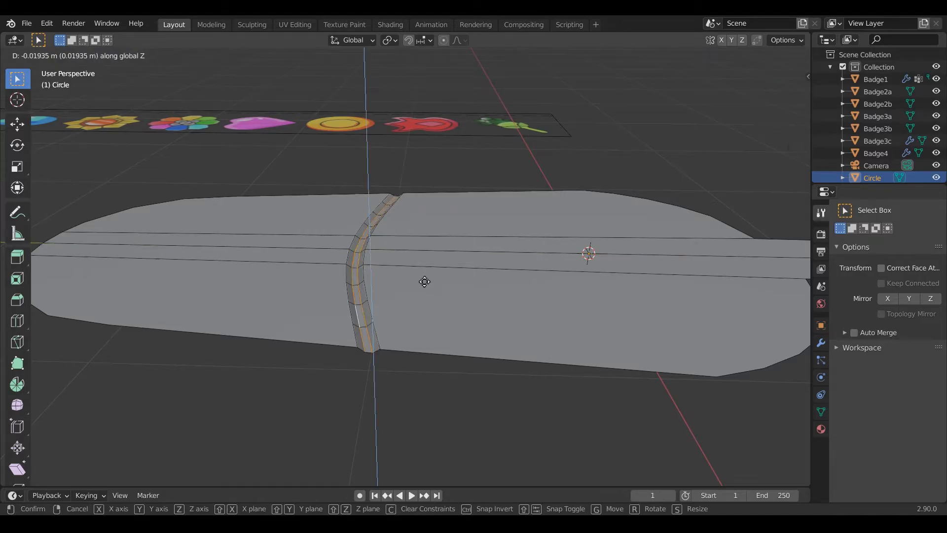
pyautogui.press('Tab')
pyautogui.moveTo(424, 280); pyautogui.dragTo(512, 221, button='middle')
pyautogui.scroll(-2, 579, 297)
# Select the boundary edges around the badge's head and stem outline
pyautogui.press('Tab')
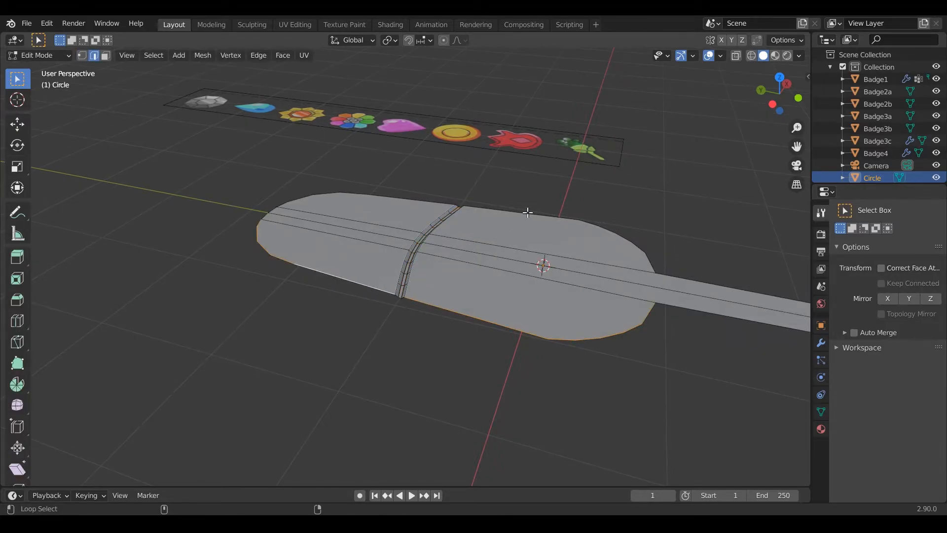
pyautogui.scroll(3, 582, 285)
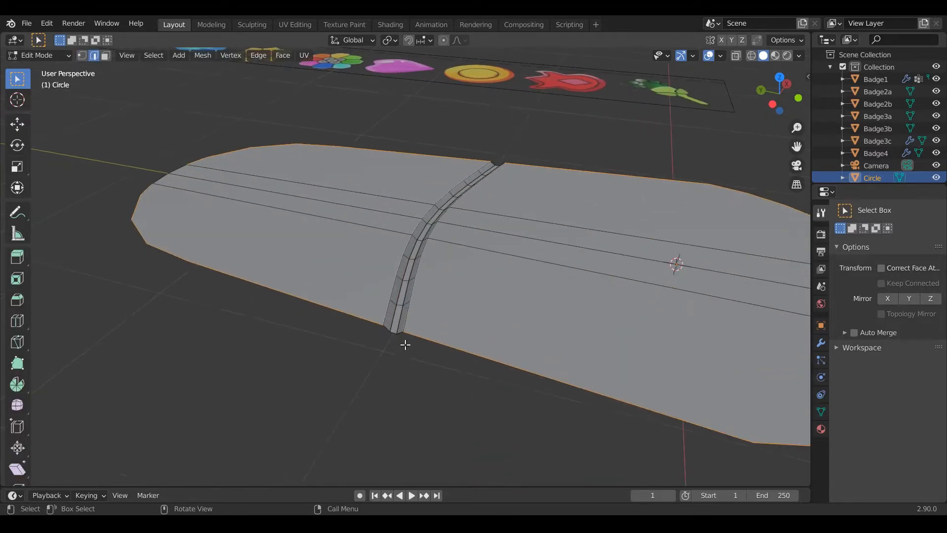
pyautogui.scroll(-3, 538, 263)
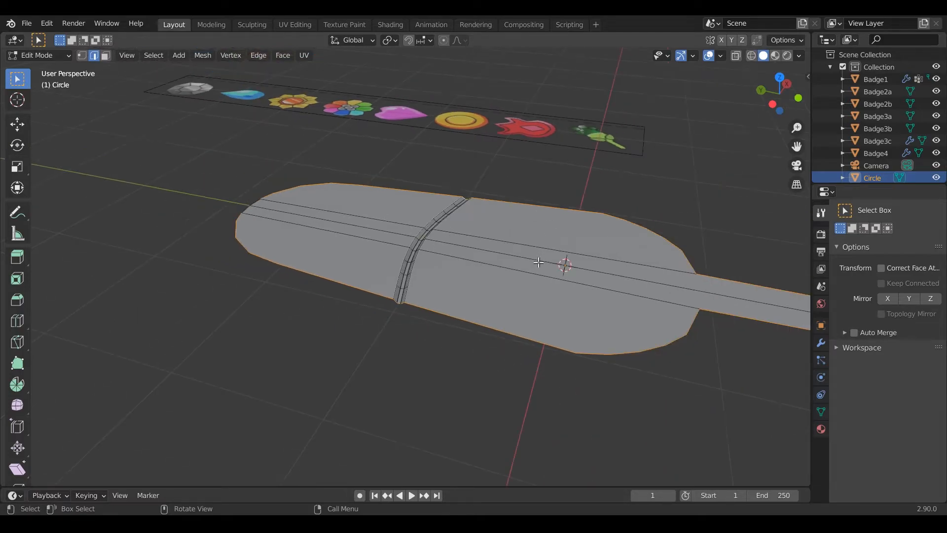
# Try to extrude the selected outline downward and flatten the extruded edges with a Z scale of 0
pyautogui.press('e')
pyautogui.click(539, 277)
pyautogui.moveTo(539, 276); pyautogui.dragTo(554, 265, button='middle')
pyautogui.press('s')
pyautogui.press('z')
pyautogui.press('0')
pyautogui.press('Return')
pyautogui.press('Tab')
pyautogui.scroll(-2, 542, 299)
pyautogui.moveTo(542, 299); pyautogui.dragTo(472, 242, button='middle')
pyautogui.scroll(3, 589, 307)
pyautogui.moveTo(589, 306); pyautogui.dragTo(824, 305, button='middle')
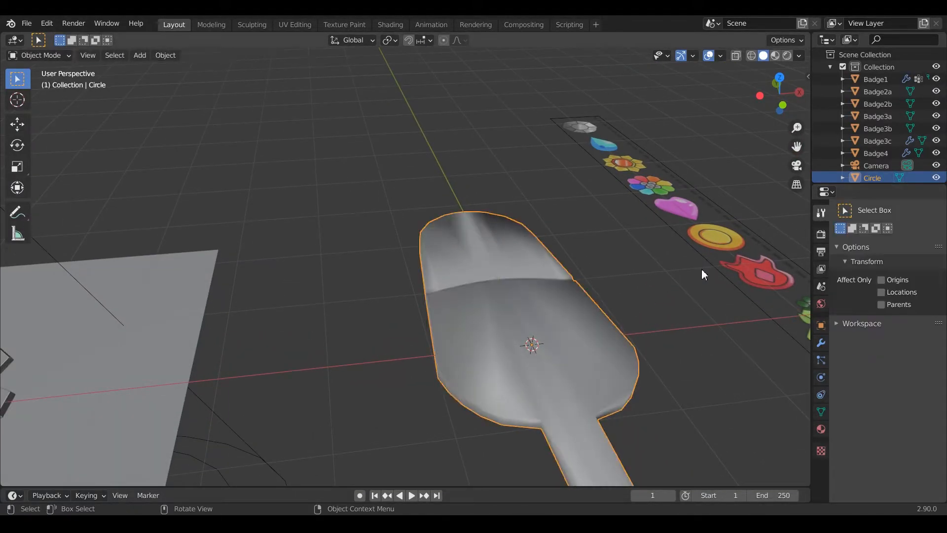
# Try a Subdivision Surface modifier on the badge and remove it
pyautogui.click(822, 343)
pyautogui.click(872, 211)
pyautogui.click(691, 411)
pyautogui.scroll(-3, 642, 342)
pyautogui.moveTo(643, 343); pyautogui.dragTo(645, 367, button='middle')
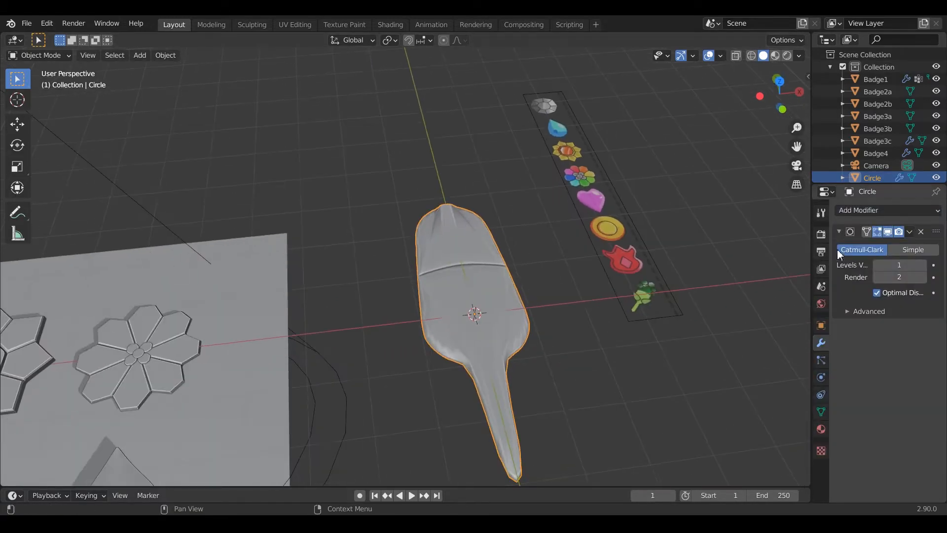
pyautogui.click(912, 231)
# Try a Bevel modifier on the badge, look at the rounded end of the head, and undo the modifier
pyautogui.click(911, 209)
pyautogui.click(685, 252)
pyautogui.moveTo(552, 317); pyautogui.dragTo(596, 273, button='middle')
pyautogui.scroll(5, 552, 257)
pyautogui.moveTo(552, 242); pyautogui.dragTo(507, 194, button='middle')
pyautogui.hotkey('ctrl', 'z')
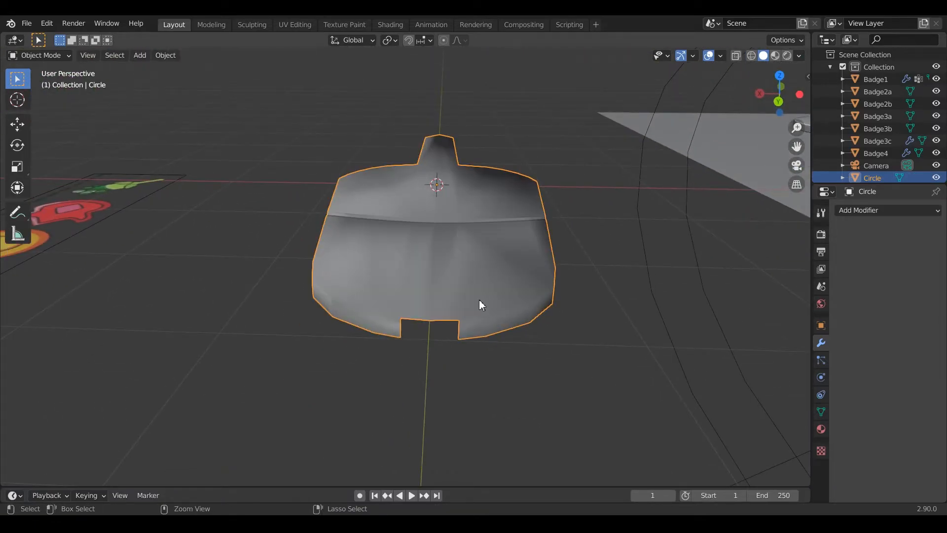
# Undo the outline's flattening and downward extrusion
pyautogui.press('Tab')
pyautogui.scroll(4, 437, 319)
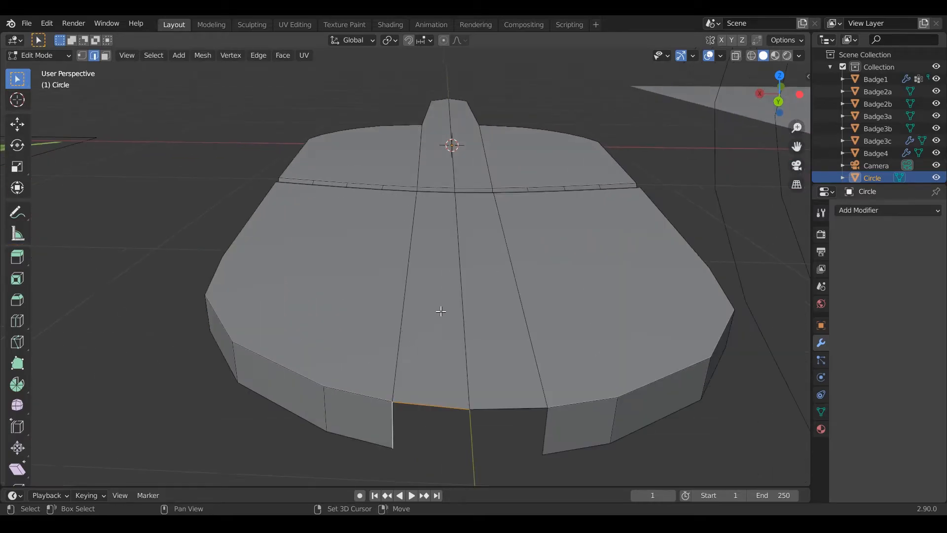
pyautogui.moveTo(483, 258); pyautogui.dragTo(483, 237, button='middle')
pyautogui.hotkey('ctrl', 'z')
pyautogui.hotkey('ctrl', 'z')
pyautogui.hotkey('ctrl', 'z')
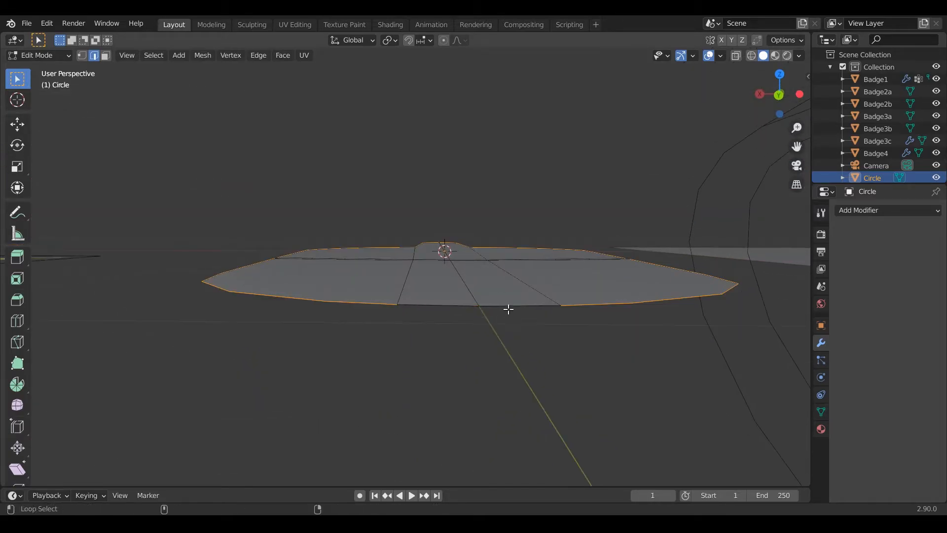
# Extrude the badge's full outer boundary downward along Z and flatten the extruded edges with a Z scale of 0
pyautogui.press('e')
pyautogui.press('z')
pyautogui.click(503, 326)
pyautogui.press('Tab')
pyautogui.moveTo(503, 326); pyautogui.dragTo(345, 324, button='middle')
pyautogui.scroll(-5, 344, 322)
pyautogui.moveTo(587, 319); pyautogui.dragTo(616, 269, button='middle')
pyautogui.press('Tab')
pyautogui.press('s')
pyautogui.press('z')
pyautogui.press('0')
pyautogui.press('Return')
pyautogui.press('Tab')
# Add a Bevel modifier to the badge
pyautogui.click(888, 210)
pyautogui.click(698, 252)
pyautogui.moveTo(698, 252)
pyautogui.mouseDown(button='middle')
pyautogui.moveTo(453, 320)
pyautogui.moveTo(402, 324)
pyautogui.moveTo(394, 364)
pyautogui.moveTo(418, 328)
pyautogui.moveTo(569, 318)
pyautogui.moveTo(531, 317)
pyautogui.moveTo(572, 357)
pyautogui.moveTo(594, 280)
pyautogui.moveTo(609, 330)
pyautogui.mouseUp(button='middle')
pyautogui.scroll(-3, 569, 318)
# Shade the badge smooth and enable Auto Smooth at 30°
pyautogui.rightClick(531, 317)
pyautogui.click(528, 306)
pyautogui.rightClick(594, 280)
pyautogui.click(594, 280)
pyautogui.rightClick(608, 330)
pyautogui.click(821, 411)
pyautogui.click(864, 420)
pyautogui.click(876, 438)
pyautogui.rightClick(587, 265)
pyautogui.click(587, 265)
pyautogui.scroll(6, 605, 285)
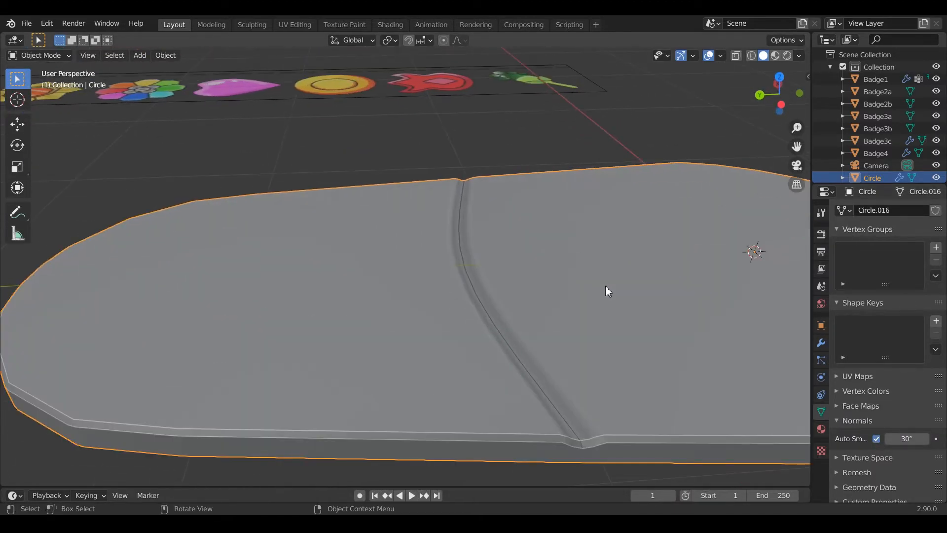
# Set the Bevel modifier's segments to 2
pyautogui.click(823, 344)
pyautogui.click(923, 293)
pyautogui.click(924, 293)
pyautogui.scroll(-3, 591, 326)
pyautogui.scroll(3, 544, 316)
pyautogui.click(877, 293)
pyautogui.moveTo(794, 312); pyautogui.dragTo(317, 375, button='middle')
# Return to editing the badge's mesh around the groove and hide the Bevel modifier in the viewport
pyautogui.press('Tab')
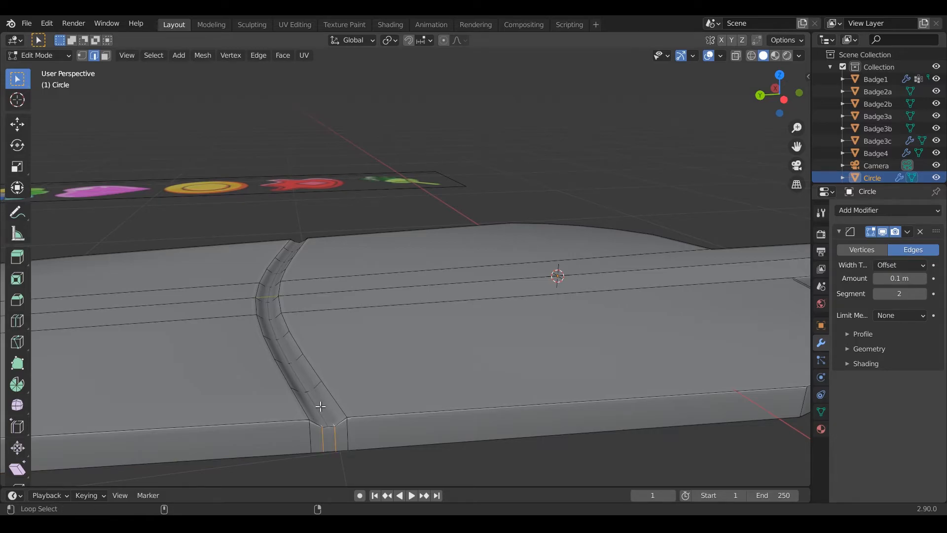
pyautogui.click(882, 232)
pyautogui.moveTo(392, 296); pyautogui.dragTo(414, 296, button='middle')
pyautogui.scroll(-4, 403, 328)
pyautogui.scroll(5, 419, 306)
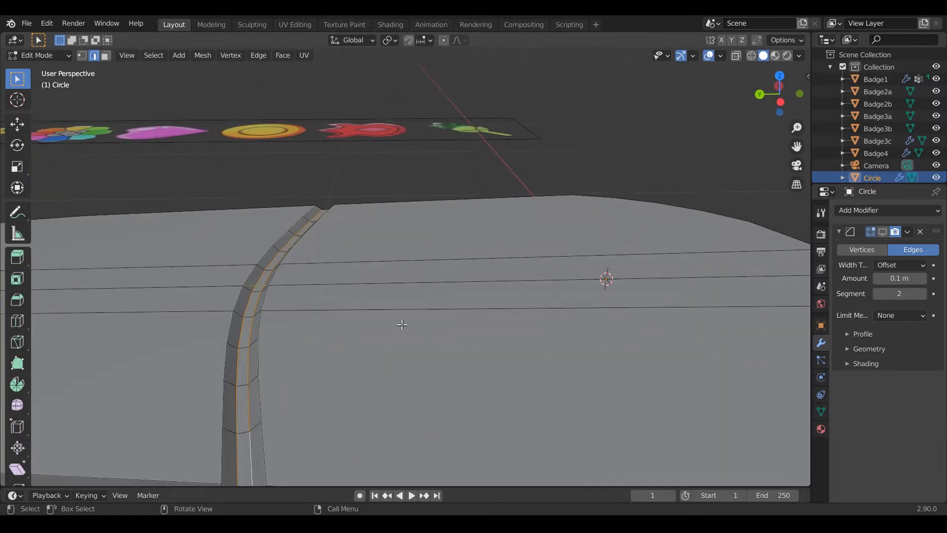
# Edge-slide the inner edge loops along the groove's floor to adjust their spacing
pyautogui.press('g')
pyautogui.press('g')
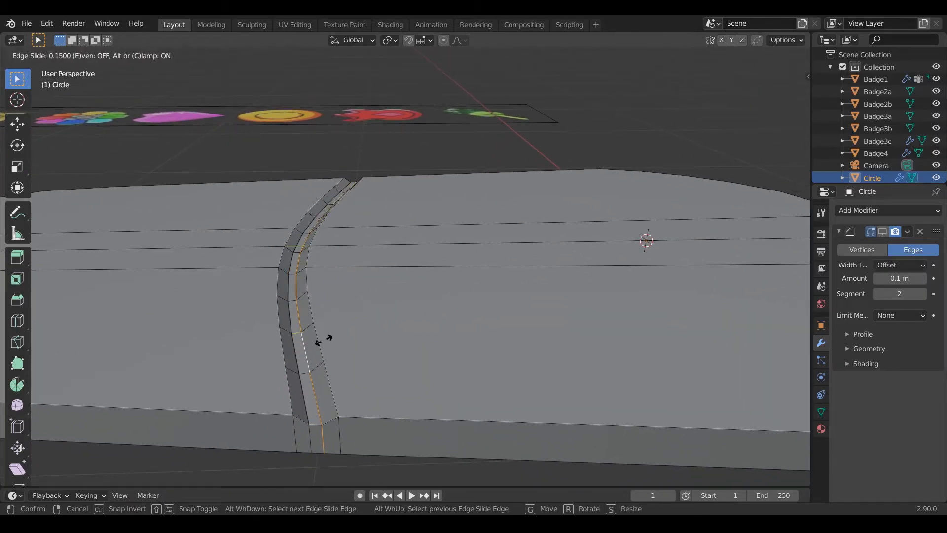
pyautogui.click(299, 345)
pyautogui.press('g')
pyautogui.press('g')
pyautogui.click(296, 345)
pyautogui.press('Tab')
pyautogui.scroll(-4, 337, 330)
pyautogui.moveTo(395, 315); pyautogui.dragTo(302, 370, button='middle')
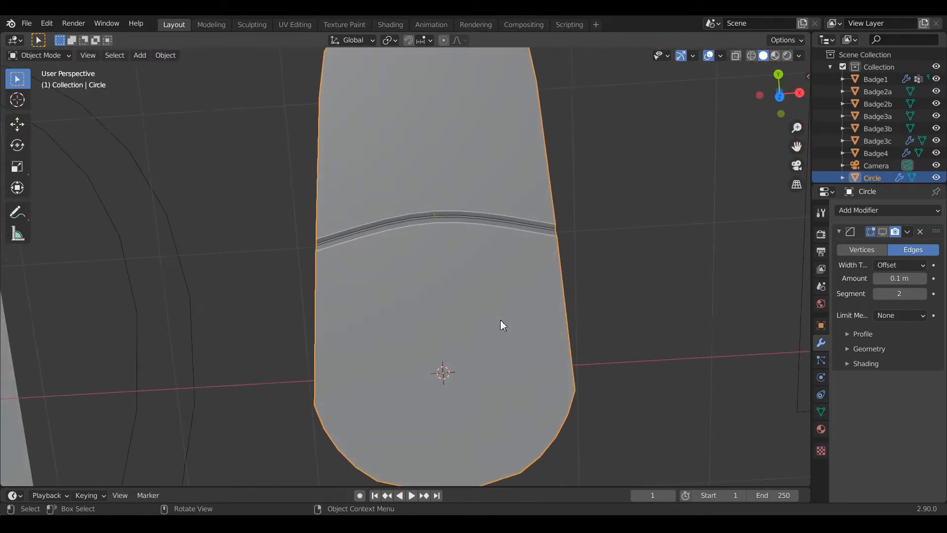
# Set the Bevel modifier's amount to 0.13 m
pyautogui.press('KP_7')
pyautogui.scroll(2, 522, 268)
pyautogui.scroll(-2, 522, 269)
pyautogui.moveTo(924, 278); pyautogui.dragTo(929, 279)
# Select an edge loop on the badge body and fill it with a face
pyautogui.moveTo(552, 300); pyautogui.dragTo(634, 198, button='middle')
pyautogui.scroll(4, 605, 220)
pyautogui.moveTo(419, 311); pyautogui.dragTo(582, 286, button='middle')
pyautogui.press('Tab')
pyautogui.scroll(3, 483, 199)
pyautogui.keyDown('alt'); pyautogui.click(488, 181); pyautogui.keyUp('alt')
pyautogui.press('f')
pyautogui.press('Tab')
pyautogui.scroll(-2, 488, 182)
pyautogui.press('KP_7')
pyautogui.press('Tab')
pyautogui.scroll(3, 452, 390)
pyautogui.press('Tab')
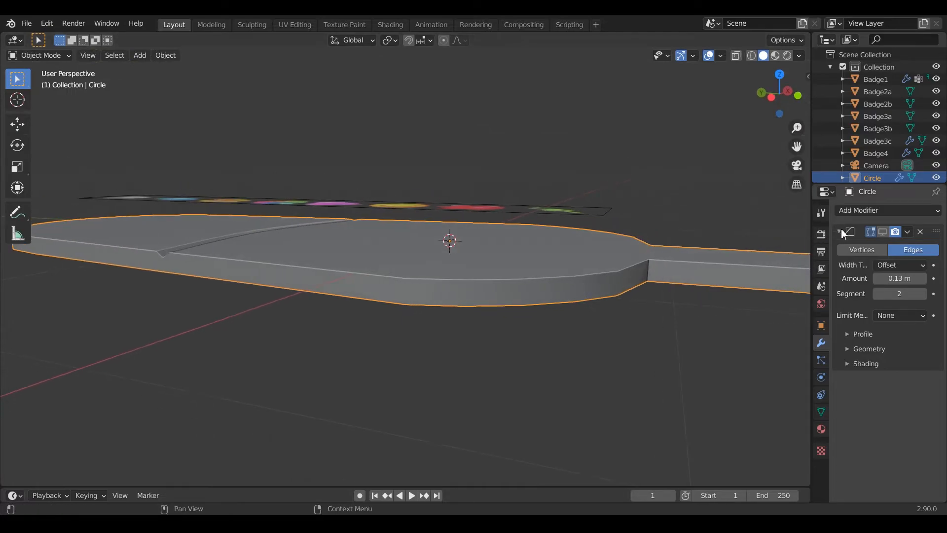
# Replace the Bevel modifier with a Catmull-Clark Subdivision Surface modifier set to 3 viewport levels
pyautogui.click(883, 210)
pyautogui.click(702, 411)
pyautogui.moveTo(608, 322); pyautogui.dragTo(602, 394, button='middle')
pyautogui.scroll(-3, 602, 394)
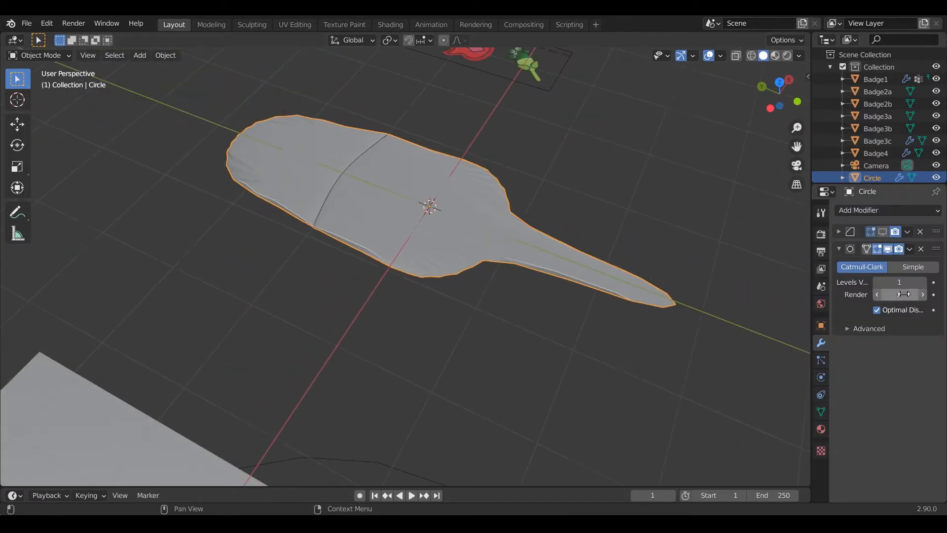
pyautogui.click(922, 282)
pyautogui.moveTo(512, 271); pyautogui.dragTo(256, 498, button='middle')
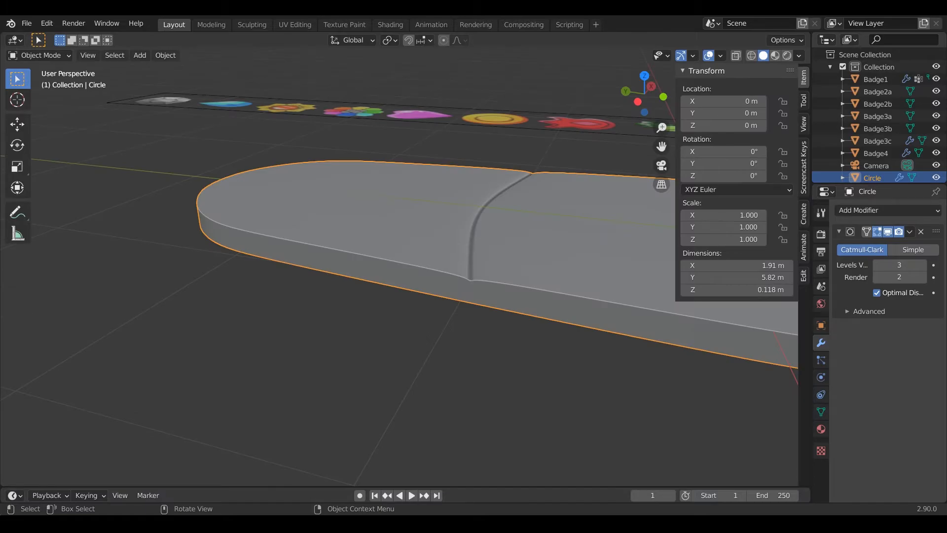
# Set the mean crease of the edge loops bordering the groove to 1.00
pyautogui.moveTo(316, 276); pyautogui.dragTo(397, 333, button='middle')
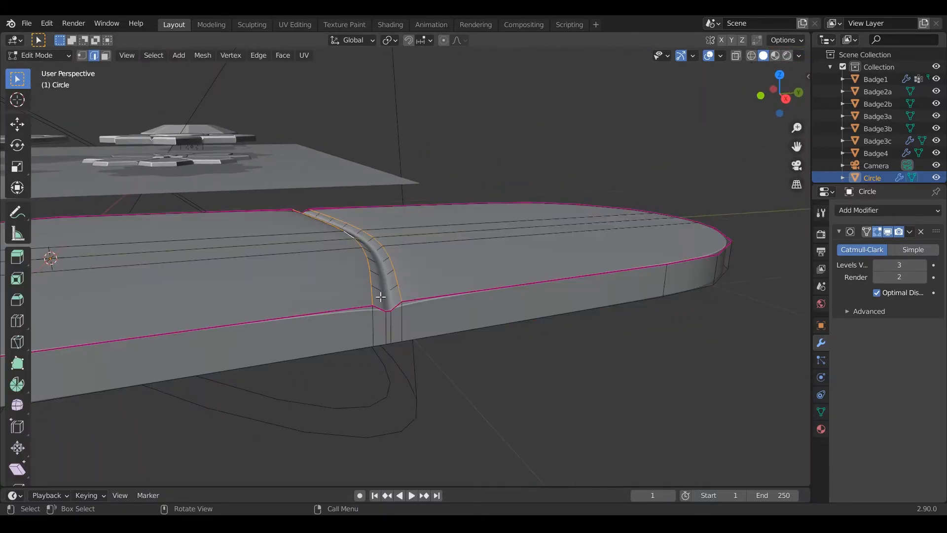
pyautogui.scroll(4, 382, 298)
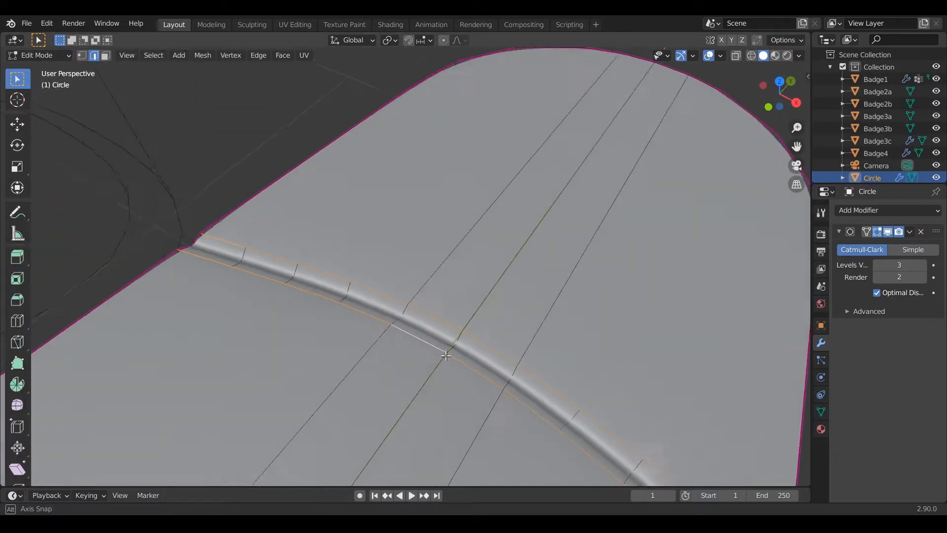
pyautogui.moveTo(374, 296); pyautogui.dragTo(422, 320, button='middle')
pyautogui.press('n')
pyautogui.moveTo(736, 205); pyautogui.dragTo(789, 206)
pyautogui.press('Tab')
pyautogui.scroll(-4, 363, 259)
pyautogui.moveTo(363, 258); pyautogui.dragTo(342, 253, button='middle')
pyautogui.scroll(3, 331, 262)
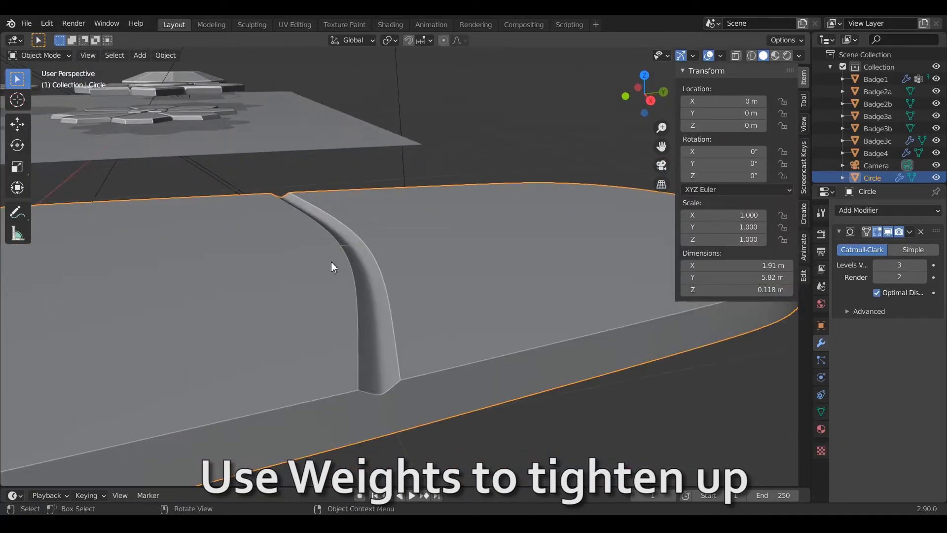
pyautogui.moveTo(294, 274); pyautogui.dragTo(650, 244, button='middle')
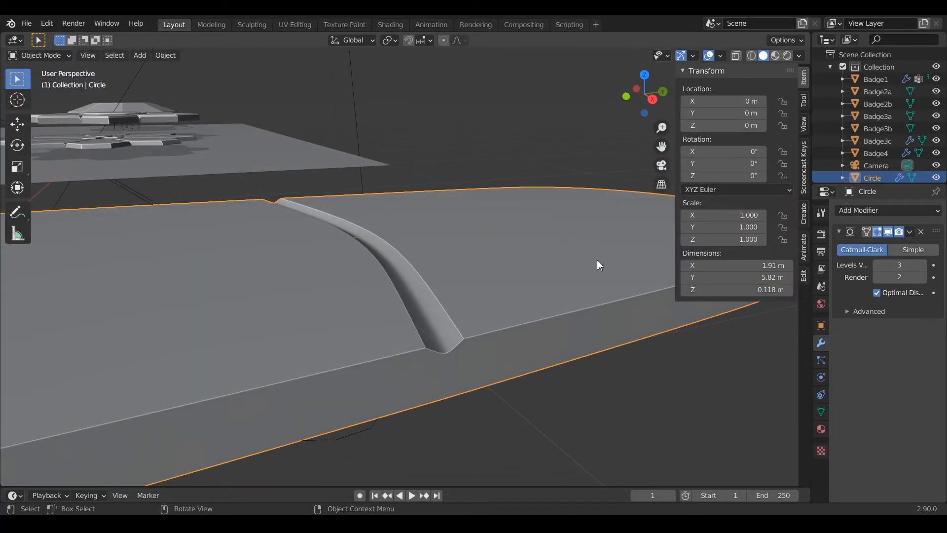
# Try a mean crease of 0.51 on the groove's border edges and return it to 1.00
pyautogui.press('Tab')
pyautogui.press('Tab')
pyautogui.moveTo(582, 266); pyautogui.dragTo(543, 280, button='middle')
pyautogui.press('Tab')
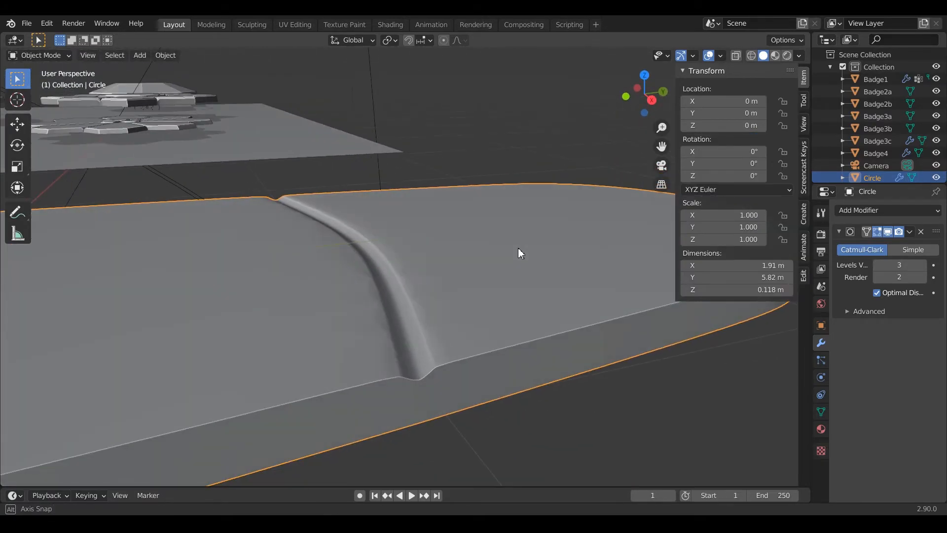
pyautogui.press('Tab')
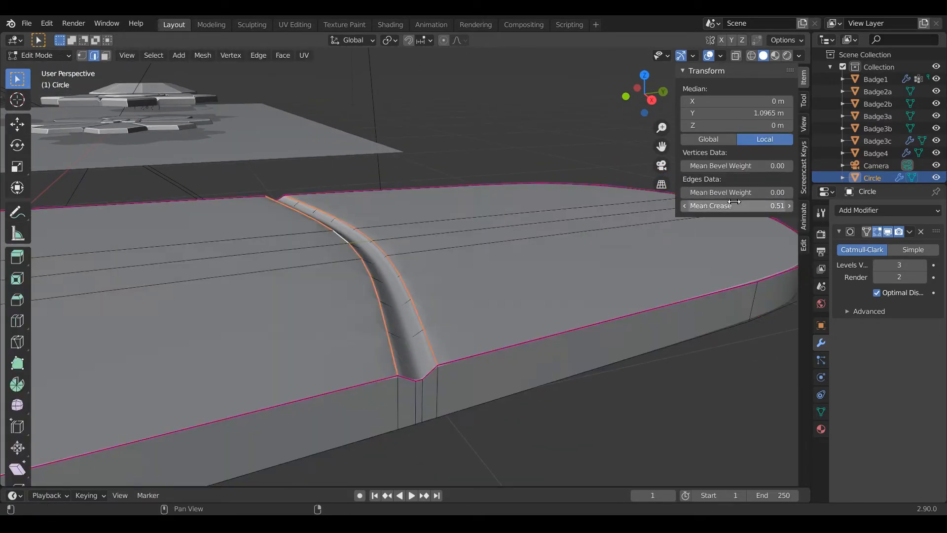
pyautogui.press('Tab')
# Edge-slide the vertical support edge beside one corner of the handle's pointed tip
pyautogui.moveTo(518, 252); pyautogui.dragTo(328, 291, button='middle')
pyautogui.scroll(-6, 586, 284)
pyautogui.scroll(4, 309, 276)
pyautogui.press('Tab')
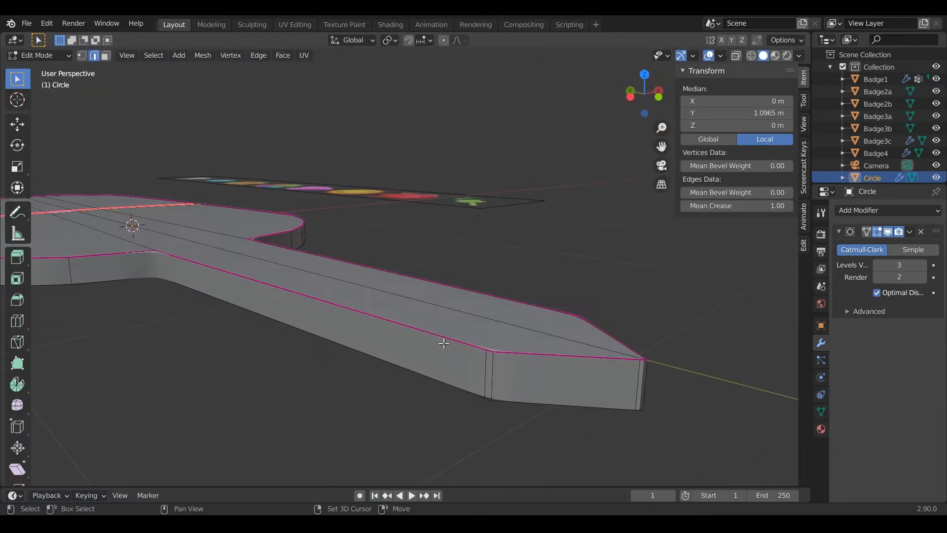
pyautogui.scroll(5, 580, 356)
pyautogui.press('g')
pyautogui.press('g')
pyautogui.click(588, 356)
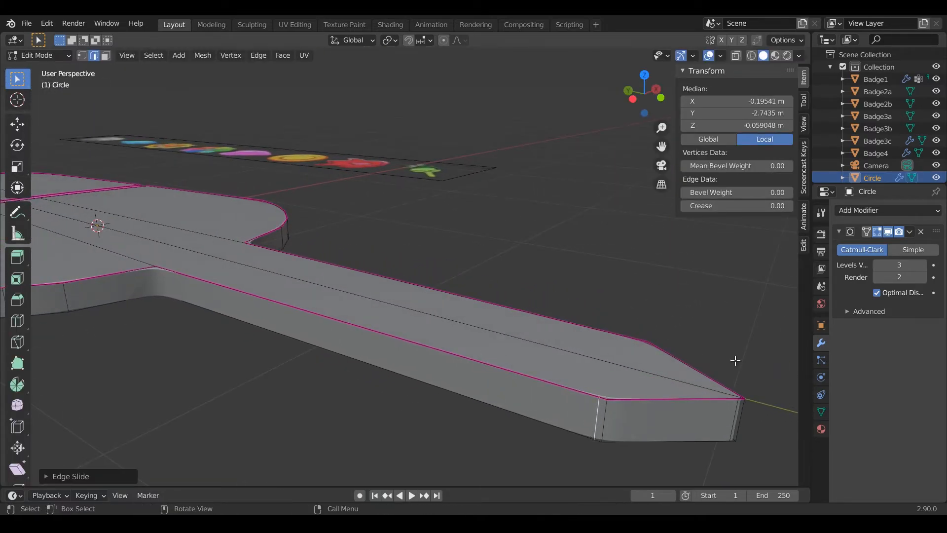
pyautogui.click(821, 213)
pyautogui.press('Tab')
pyautogui.press('Tab')
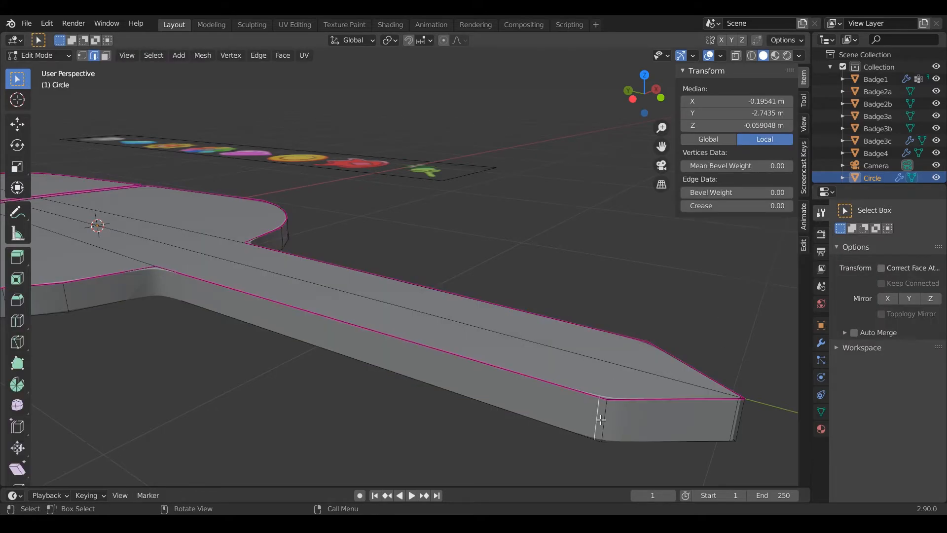
# Slide the same support edge slightly closer to the tip corner
pyautogui.press('g')
pyautogui.press('g')
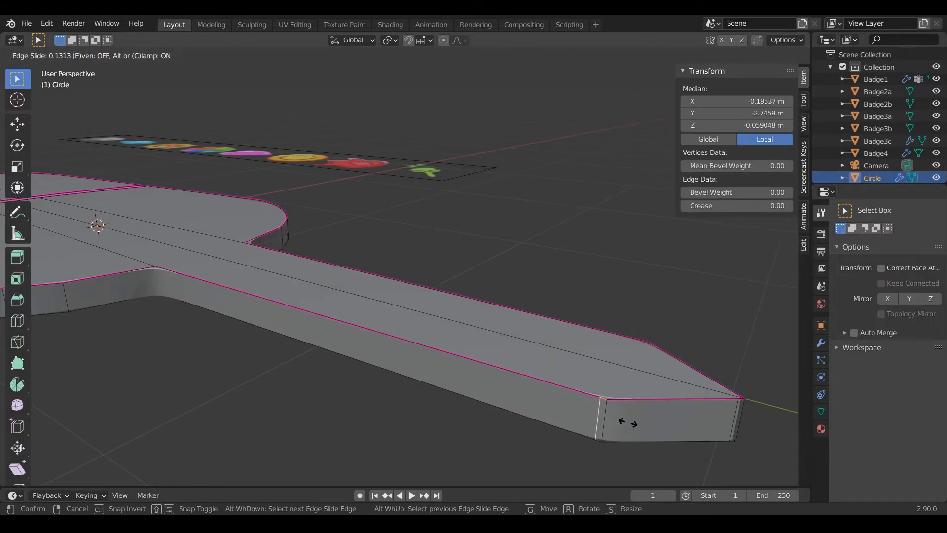
pyautogui.click(675, 436)
pyautogui.press('Tab')
# Edge-slide the matching vertical support edge on the opposite side of the handle's tip
pyautogui.moveTo(663, 428); pyautogui.dragTo(445, 280, button='middle')
pyautogui.press('Tab')
pyautogui.press('g')
pyautogui.press('g')
pyautogui.click(270, 408)
pyautogui.press('Tab')
# Edge-slide the vertical support edge toward the inner corner where the handle meets the badge body
pyautogui.scroll(5, 407, 311)
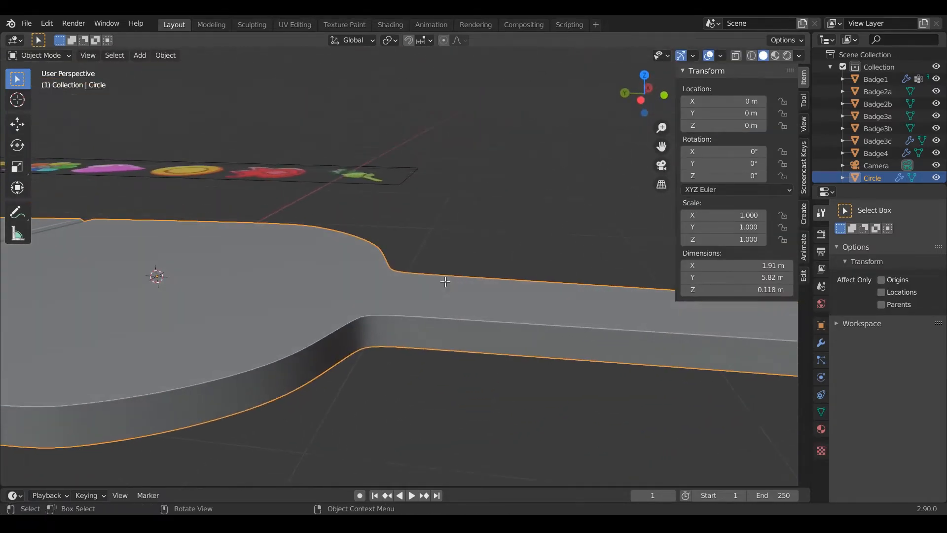
pyautogui.press('Tab')
pyautogui.click(821, 342)
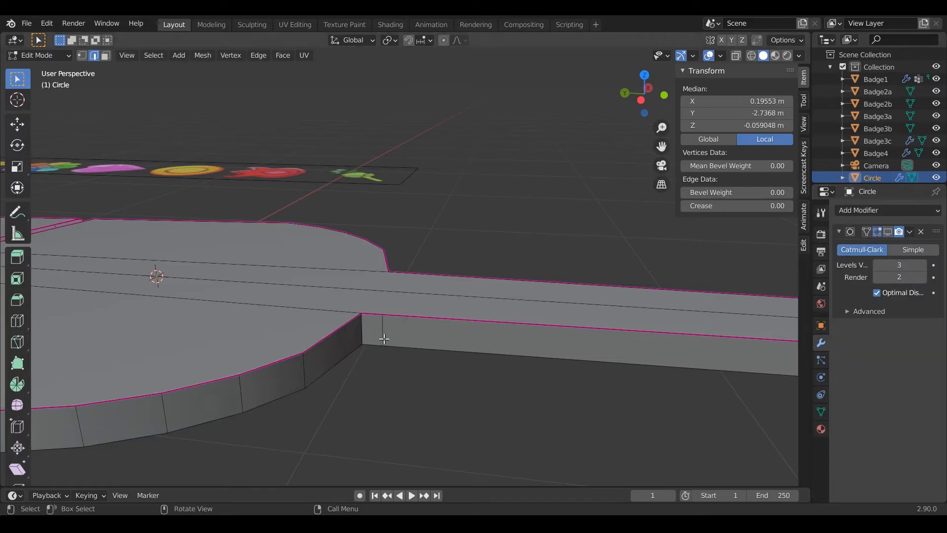
pyautogui.press('g')
pyautogui.press('g')
pyautogui.click(270, 300)
# Slide the corresponding support edge at the handle-to-body corner on the other side closer to that corner
pyautogui.moveTo(271, 300); pyautogui.dragTo(179, 319, button='middle')
pyautogui.click(403, 285)
pyautogui.press('g')
pyautogui.press('g')
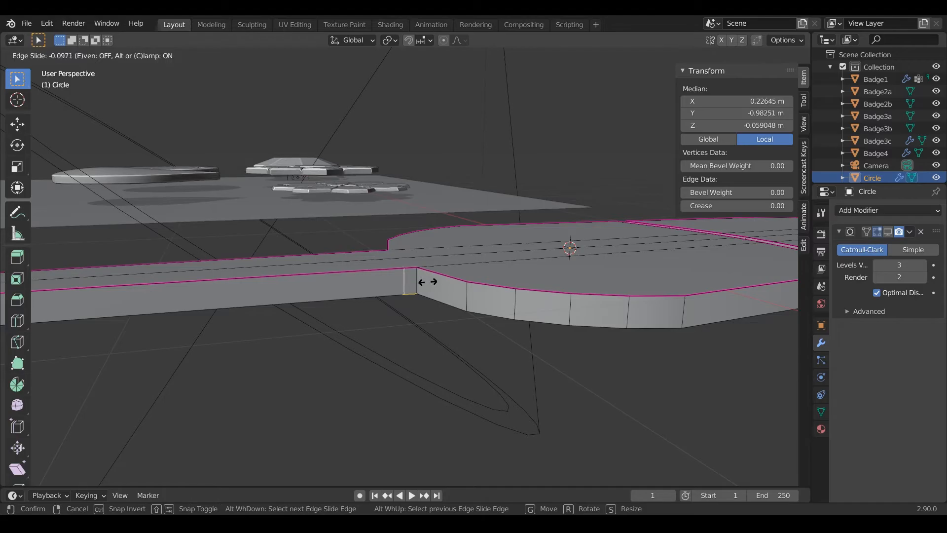
pyautogui.click(427, 281)
pyautogui.press('Tab')
pyautogui.moveTo(439, 283); pyautogui.dragTo(404, 306, button='middle')
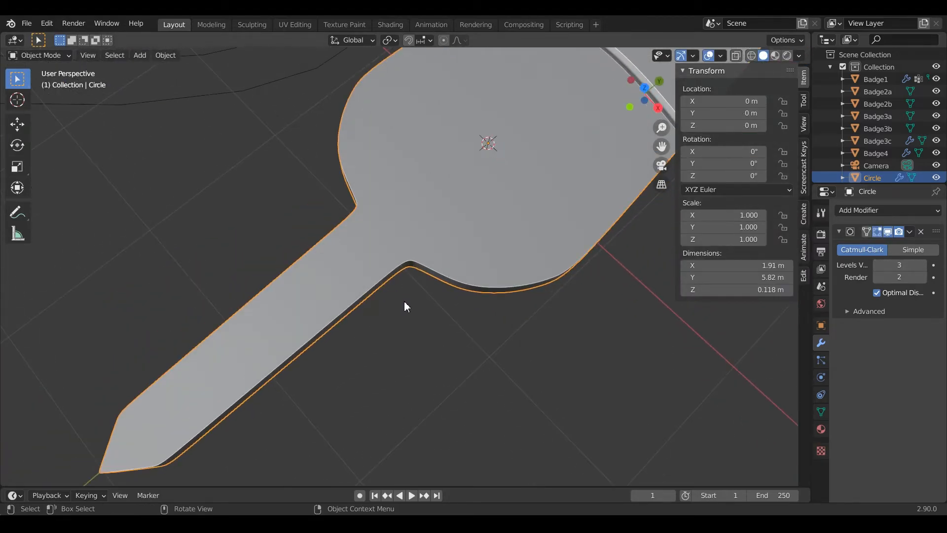
# Add a mesh circle with 6 vertices and a 1 m radius at the badge body's centre in top view
pyautogui.press('KP_7')
pyautogui.scroll(5, 473, 287)
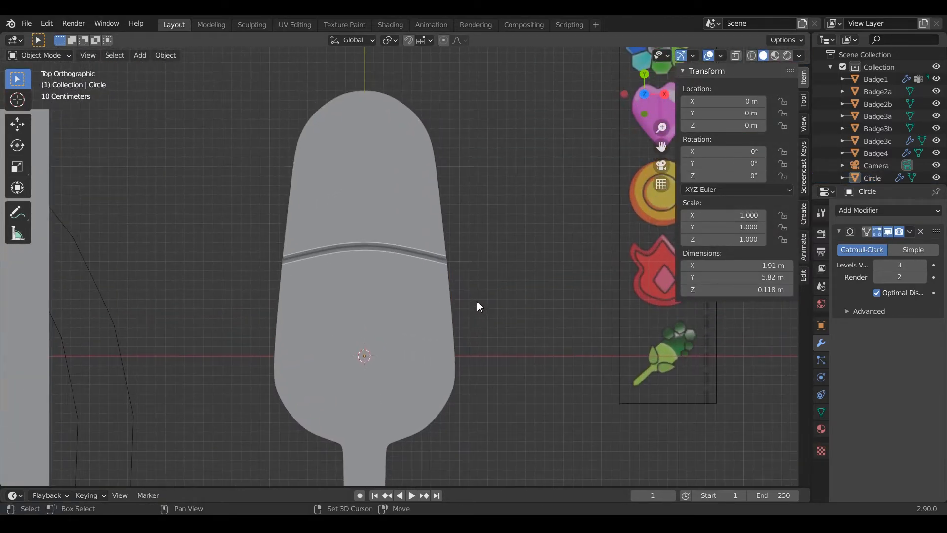
pyautogui.moveTo(476, 298); pyautogui.dragTo(431, 287, button='middle')
pyautogui.press('KP_7')
pyautogui.scroll(-2, 431, 288)
pyautogui.hotkey('shift', 'a')
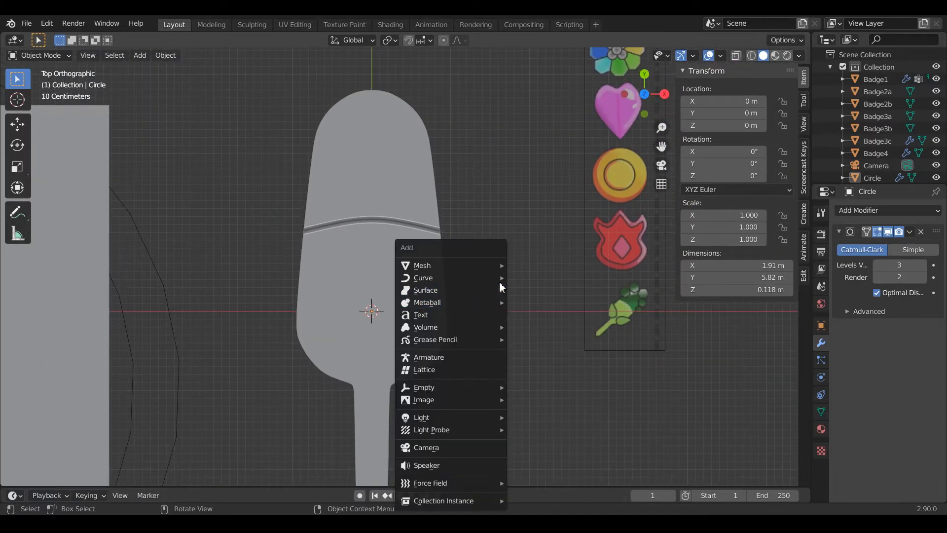
pyautogui.press('Escape')
pyautogui.press('n')
pyautogui.hotkey('shift', 'a')
pyautogui.moveTo(516, 244)
pyautogui.click(577, 273)
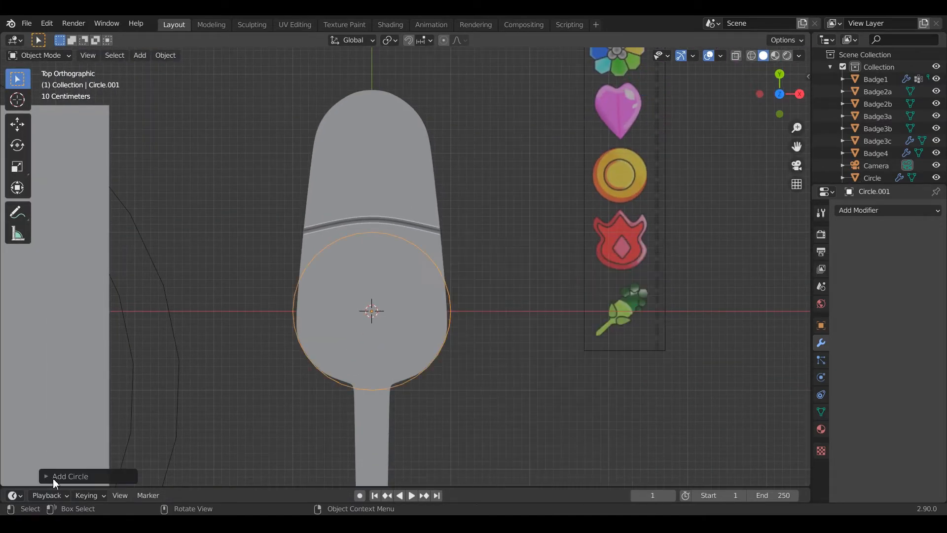
pyautogui.click(54, 476)
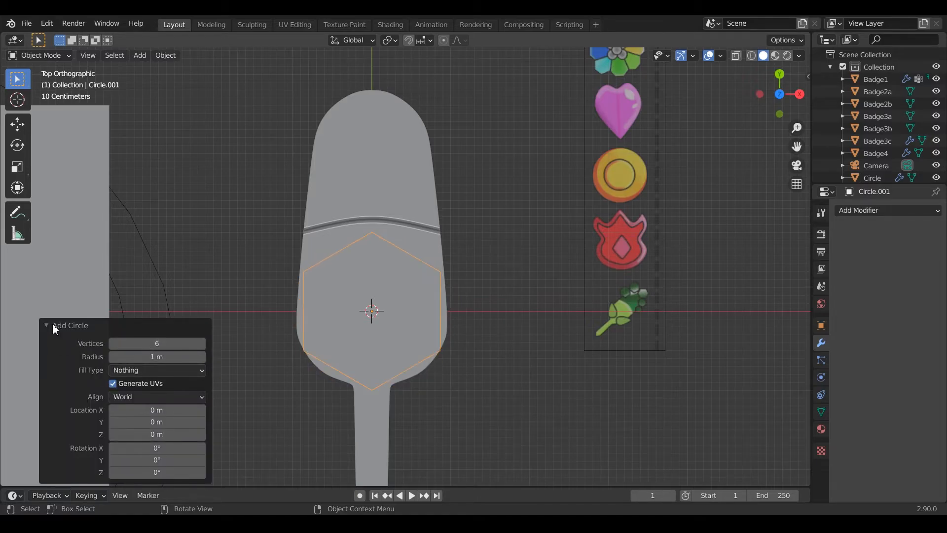
# Raise the hexagon about 0.066 m along Z above the badge surface and open its vertices for editing
pyautogui.click(355, 350)
pyautogui.moveTo(386, 391); pyautogui.dragTo(485, 292, button='middle')
pyautogui.scroll(3, 458, 313)
pyautogui.press('Tab')
pyautogui.press('1')
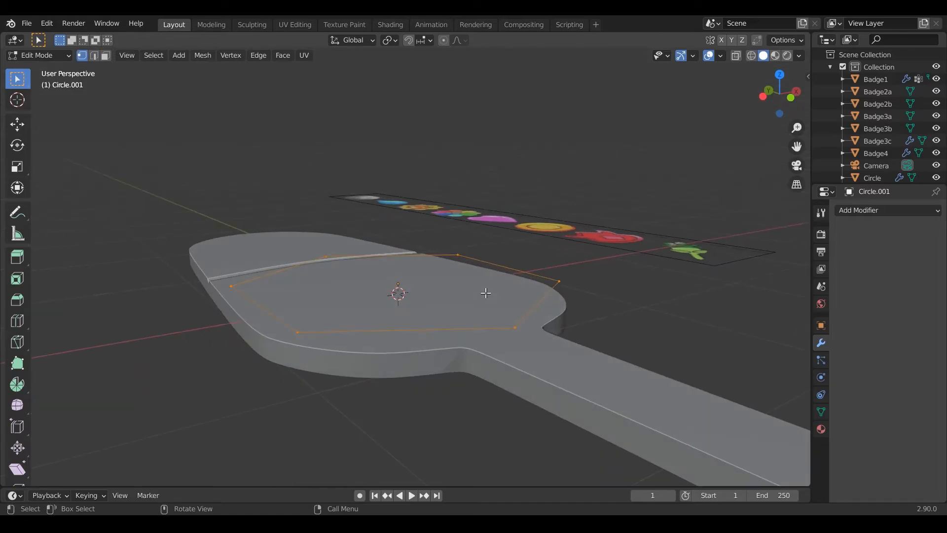
# Enable the Screencast Keys overlay
pyautogui.press('Tab')
pyautogui.press('n')
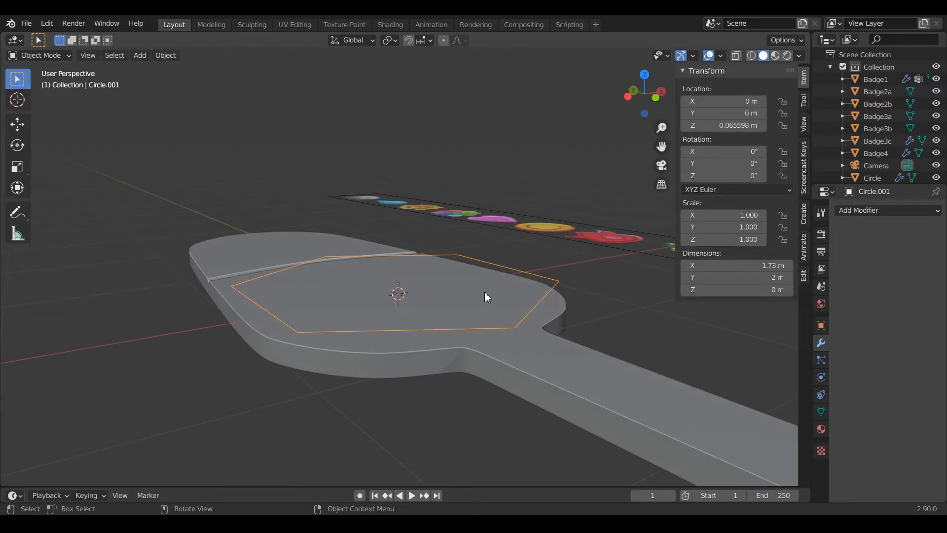
pyautogui.click(803, 182)
pyautogui.press('n')
# Extrude the hexagon outline inward by scaling it to 0.761 in X and Y
pyautogui.press('Tab')
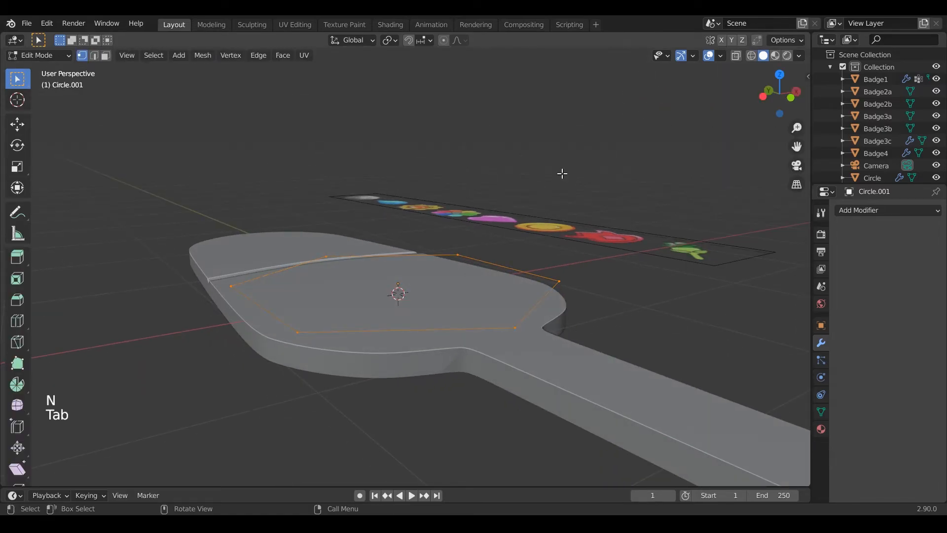
pyautogui.press('e')
pyautogui.rightClick(562, 173)
pyautogui.press('s')
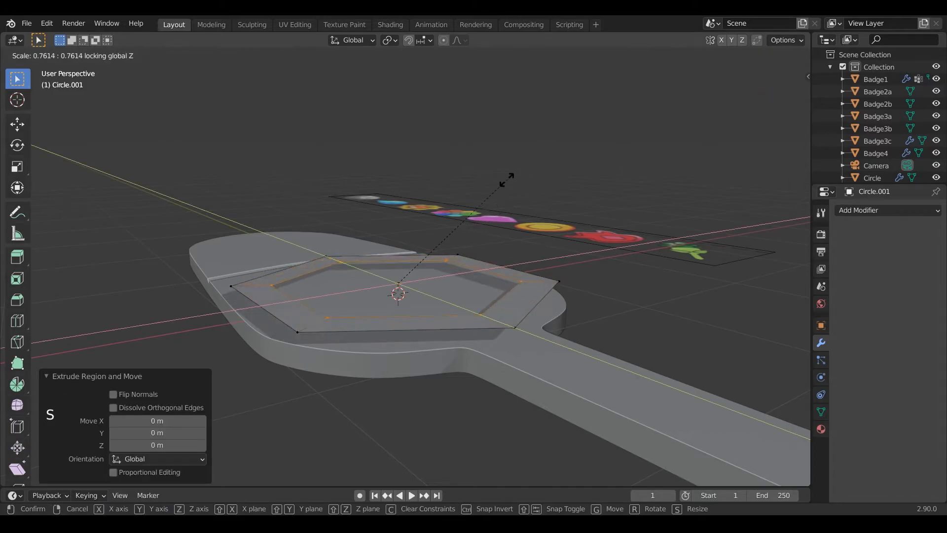
pyautogui.click(507, 175)
# Merge the hexagon's inner vertices into one centre point and raise it along Z to form a shallow peak
pyautogui.moveTo(507, 176); pyautogui.dragTo(503, 285, button='middle')
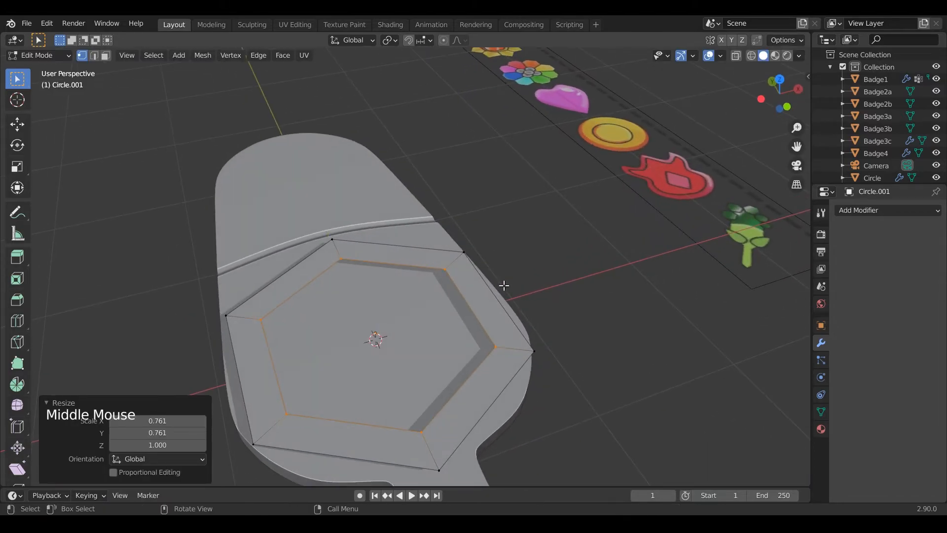
pyautogui.press('m')
pyautogui.click(504, 285)
pyautogui.moveTo(471, 313); pyautogui.dragTo(478, 203, button='middle')
pyautogui.press('g')
pyautogui.press('z')
pyautogui.click(448, 254)
pyautogui.press('Tab')
# Select the hexagon's outer edge loop and extrude it about 0.065 m down along Z to form side walls
pyautogui.scroll(-2, 448, 255)
pyautogui.press('KP_7')
pyautogui.scroll(-2, 446, 322)
pyautogui.scroll(6, 466, 255)
pyautogui.press('Tab')
pyautogui.press('2')
pyautogui.click(464, 260)
pyautogui.keyDown('alt'); pyautogui.keyDown('shift'); pyautogui.click(463, 261); pyautogui.keyUp('shift'); pyautogui.keyUp('alt')
pyautogui.keyDown('alt'); pyautogui.keyDown('shift'); pyautogui.click(463, 261); pyautogui.keyUp('shift'); pyautogui.keyUp('alt')
pyautogui.keyDown('alt'); pyautogui.keyDown('shift'); pyautogui.click(463, 261); pyautogui.keyUp('shift'); pyautogui.keyUp('alt')
pyautogui.press('e')
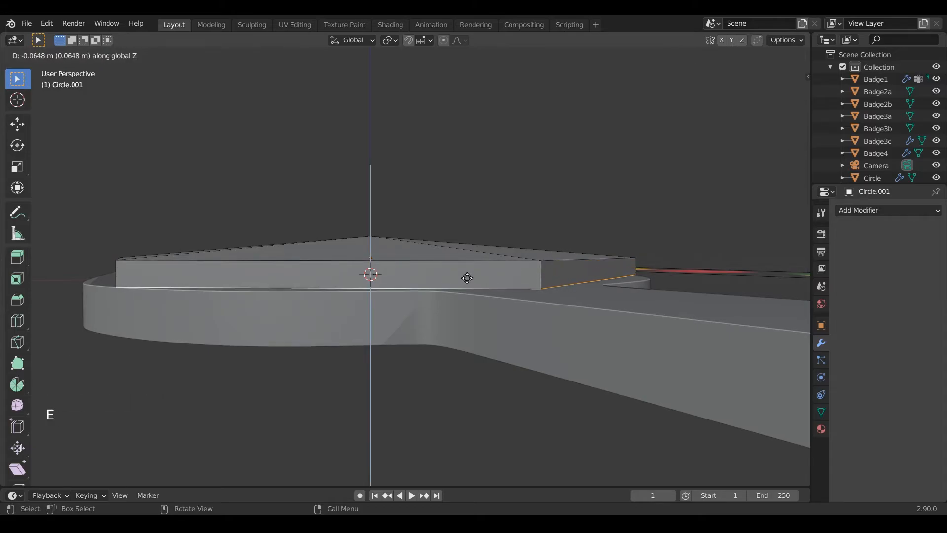
pyautogui.click(466, 277)
pyautogui.press('Tab')
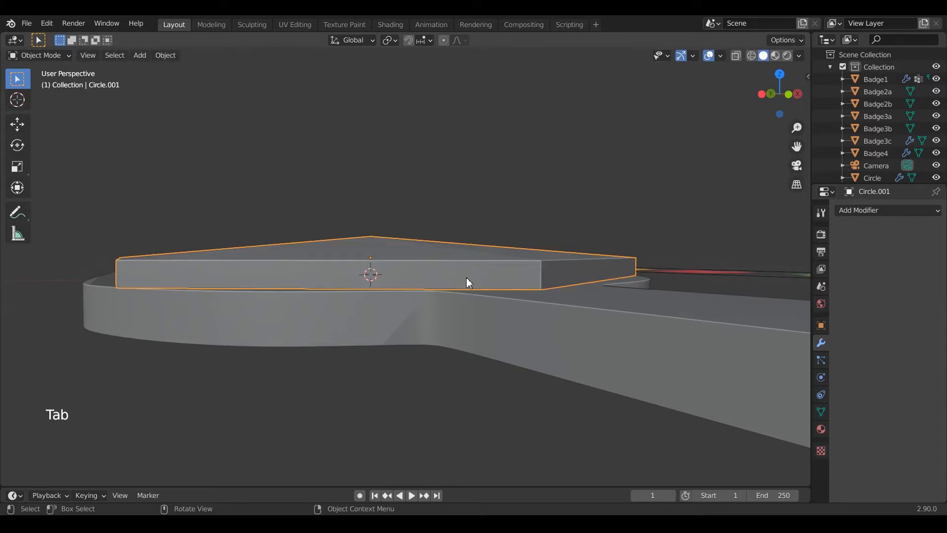
# Move the hexagon piece along Z above the body and adjust the height of its lower edge loop
pyautogui.press('g')
pyautogui.press('z')
pyautogui.click(465, 267)
pyautogui.press('Tab')
pyautogui.moveTo(475, 277)
pyautogui.mouseDown(button='middle')
pyautogui.moveTo(486, 263)
pyautogui.moveTo(491, 280)
pyautogui.mouseUp(button='middle')
pyautogui.press('g')
pyautogui.press('z')
pyautogui.click(484, 272)
pyautogui.press('Tab')
# Lower the hexagon piece in front view until its outer top edge aligns with the badge body's top surface
pyautogui.scroll(2, 492, 283)
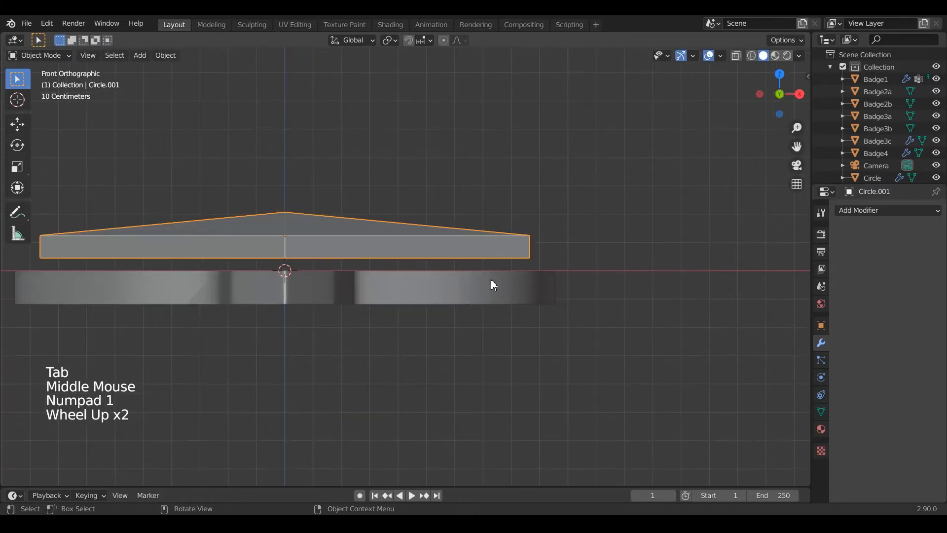
pyautogui.press('g')
pyautogui.click(496, 318)
# Move the hexagon's lower edge loop about 0.031 m down to the body's underside and fill it with a face
pyautogui.press('Tab')
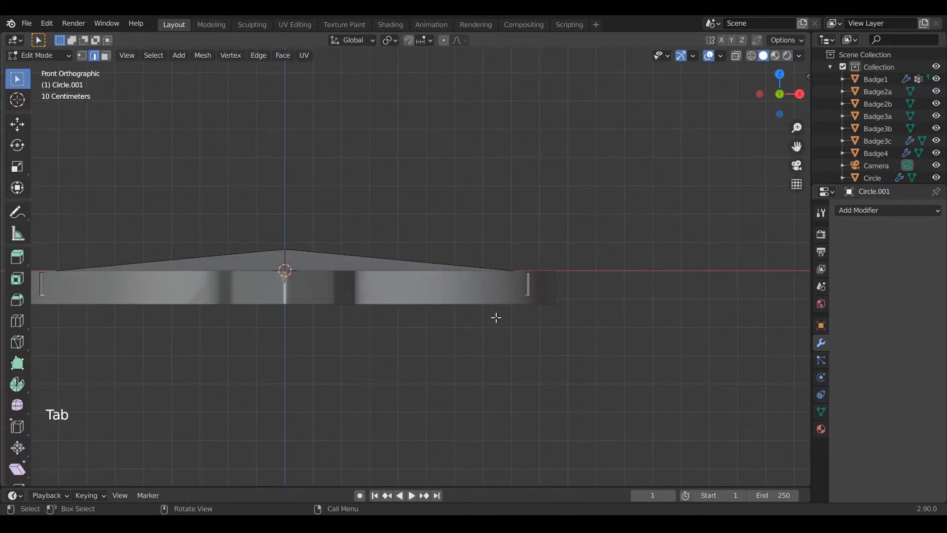
pyautogui.press('g')
pyautogui.press('y')
pyautogui.hotkey('ctrl', 'z')
pyautogui.press('g')
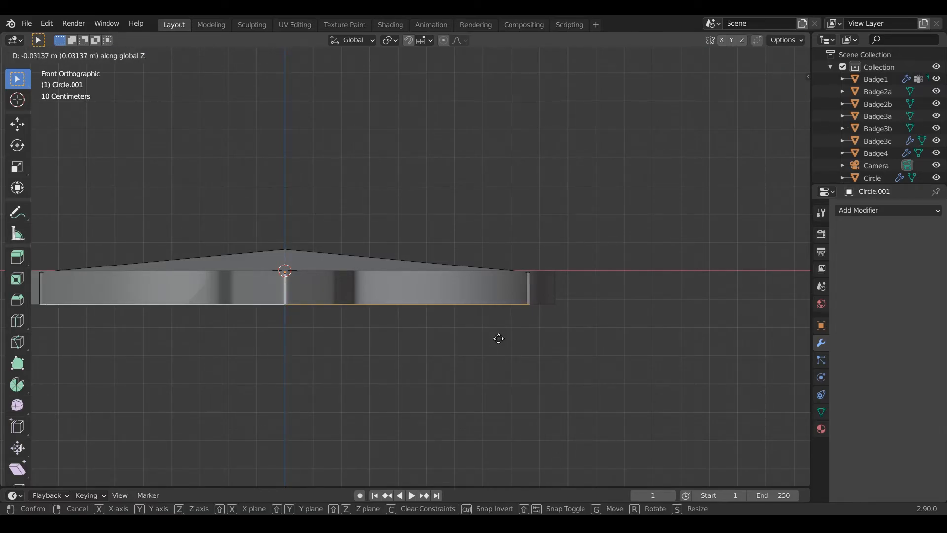
pyautogui.click(498, 339)
pyautogui.moveTo(498, 338)
pyautogui.mouseDown(button='middle')
pyautogui.moveTo(498, 300)
pyautogui.moveTo(503, 338)
pyautogui.mouseUp(button='middle')
pyautogui.press('f')
# Move the whole hexagon piece along Y over the badge body and raise it about 0.036 m along Z
pyautogui.press('Tab')
pyautogui.scroll(-3, 498, 302)
pyautogui.press('g')
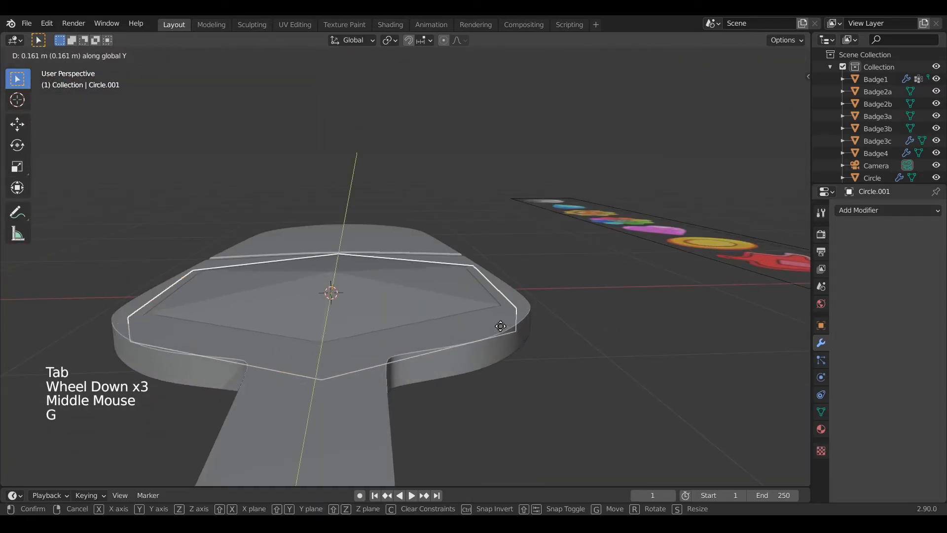
pyautogui.click(490, 269)
pyautogui.press('g')
pyautogui.press('z')
pyautogui.click(488, 265)
# In top view, move the hexagon to the far end of the badge body and scale it to about 0.651
pyautogui.press('KP_7')
pyautogui.scroll(-3, 488, 269)
pyautogui.keyDown('shift'); pyautogui.scroll(-1, 477, 298); pyautogui.keyUp('shift')
pyautogui.keyDown('shift'); pyautogui.moveTo(489, 268); pyautogui.dragTo(555, 386, button='middle'); pyautogui.keyUp('shift')
pyautogui.scroll(4, 477, 298)
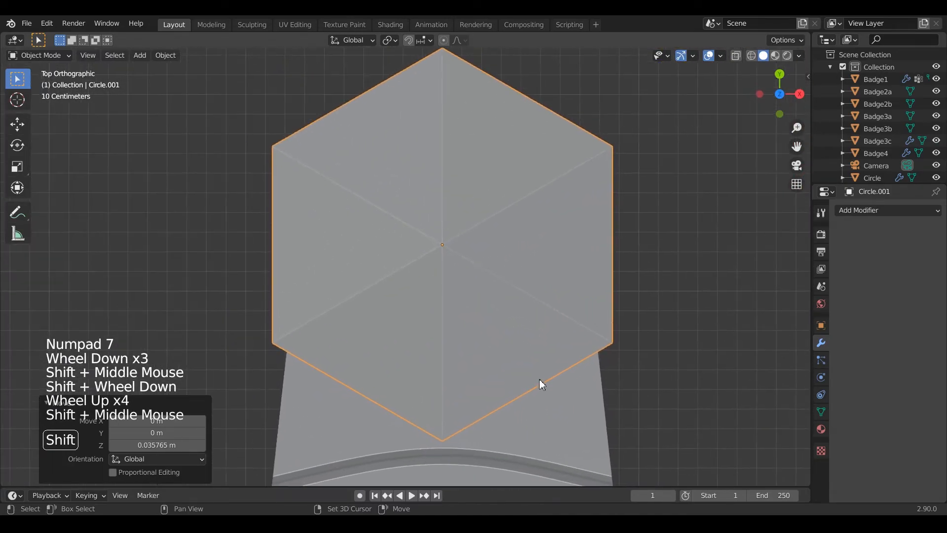
pyautogui.press('g')
pyautogui.click(395, 365)
pyautogui.scroll(-3, 395, 365)
pyautogui.press('s')
pyautogui.click(408, 348)
# Position the hexagon over the left edge of the body's rounded end and scale it to about 0.959
pyautogui.press('g')
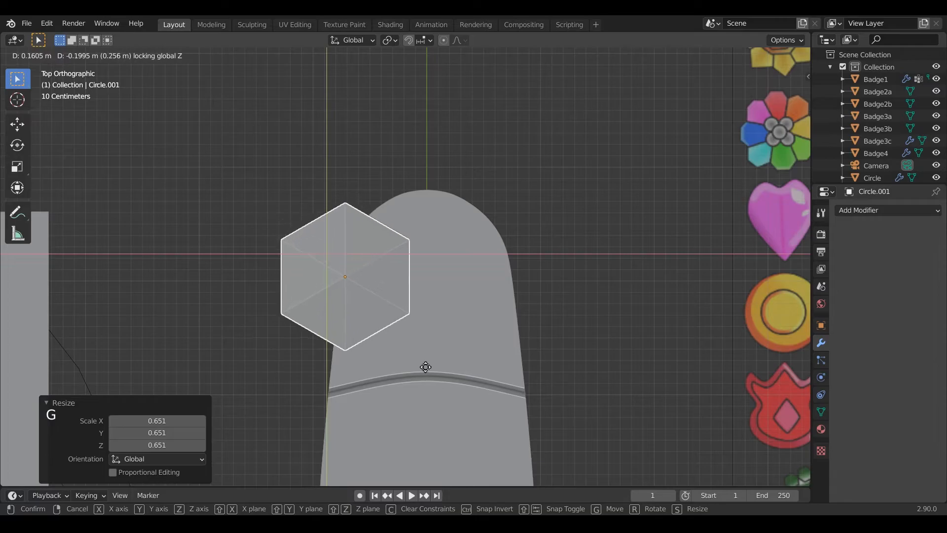
pyautogui.click(424, 372)
pyautogui.press('s')
pyautogui.click(427, 366)
pyautogui.keyDown('shift'); pyautogui.moveTo(427, 366); pyautogui.dragTo(460, 369, button='middle'); pyautogui.keyUp('shift')
pyautogui.press('s')
pyautogui.click(446, 355)
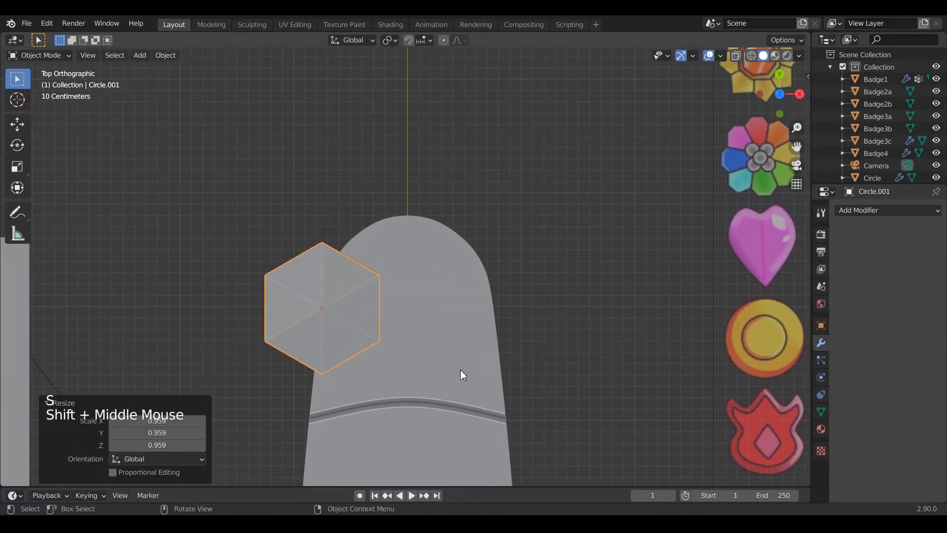
# Duplicate the hexagon to the upper right of the first, scale the copy to about 0.923 and nest it against the first
pyautogui.hotkey('shift', 'd')
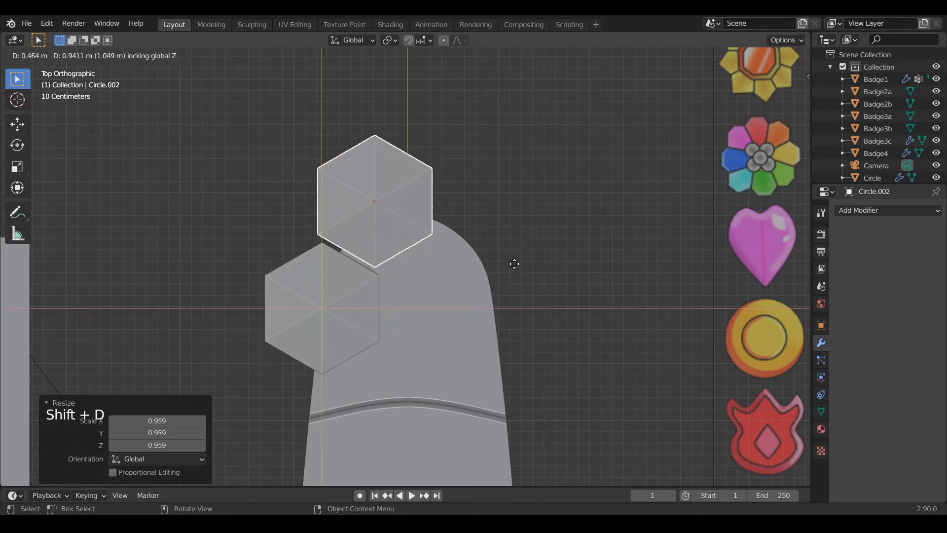
pyautogui.click(514, 282)
pyautogui.press('s')
pyautogui.click(504, 286)
pyautogui.press('g')
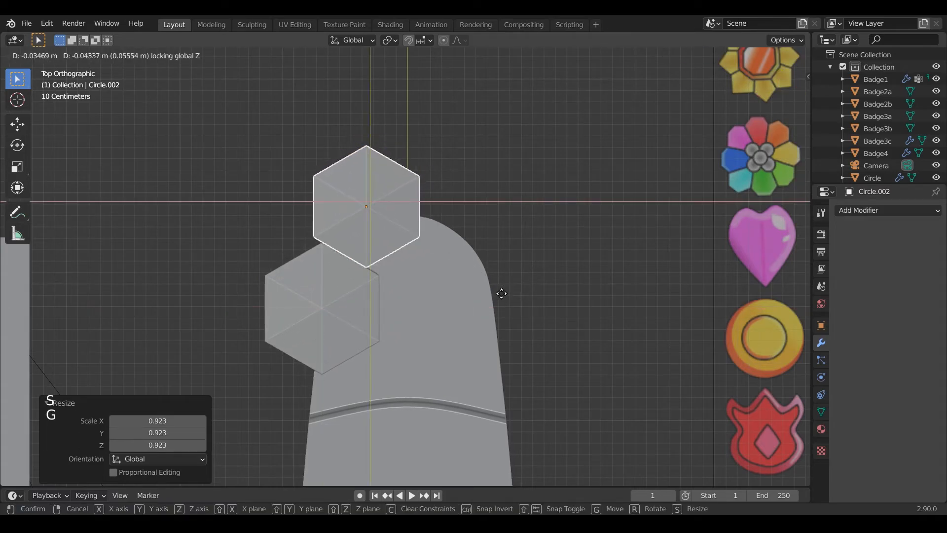
pyautogui.click(502, 293)
pyautogui.press('s')
pyautogui.click(498, 294)
pyautogui.press('g')
pyautogui.click(498, 294)
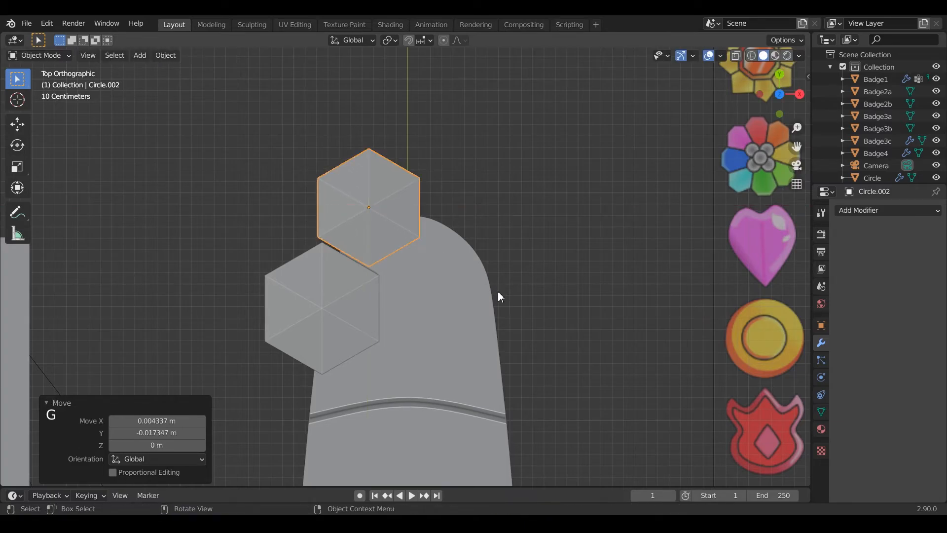
# Duplicate the second hexagon to its right, scale the copy to about 0.931 and move it against its neighbour
pyautogui.hotkey('shift', 'd')
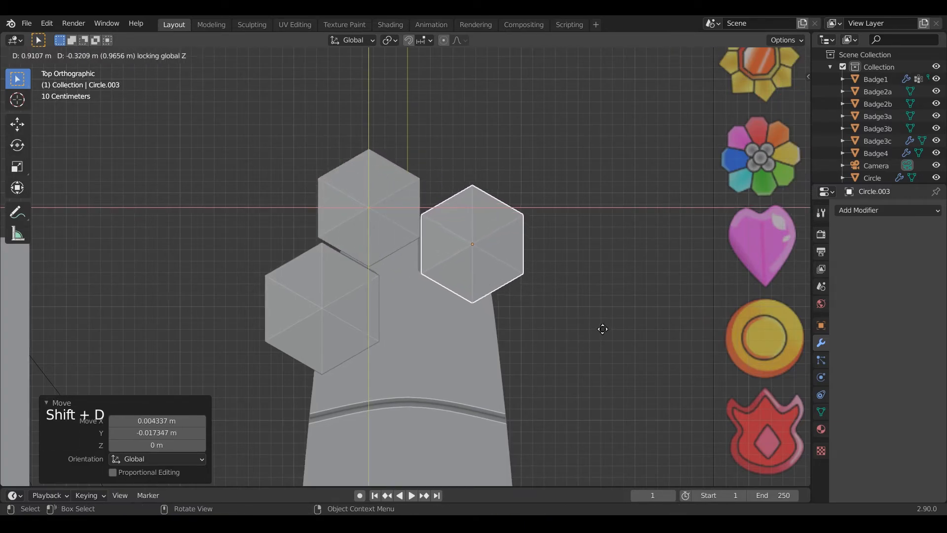
pyautogui.click(602, 321)
pyautogui.press('s')
pyautogui.click(592, 328)
pyautogui.press('g')
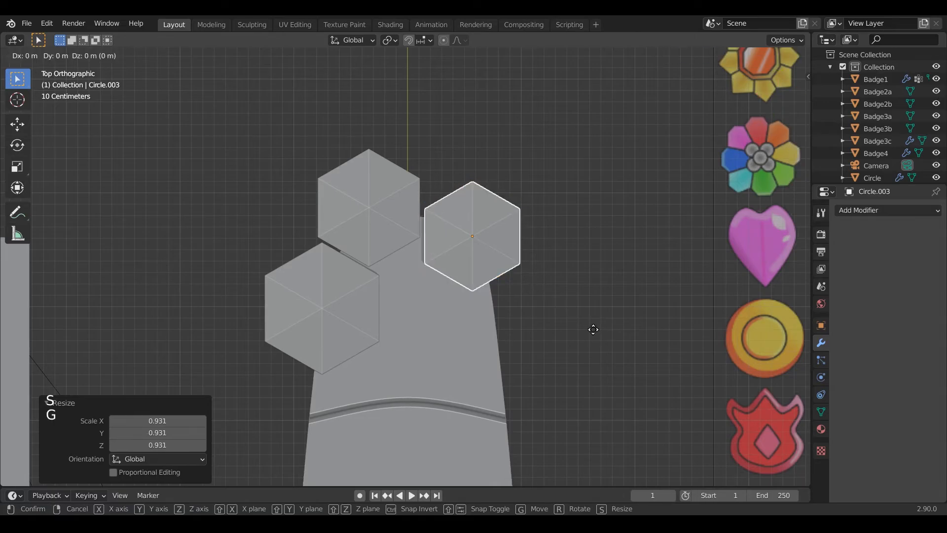
pyautogui.click(587, 330)
# Shrink the third hexagon slightly in X and Y only and shift it about -0.013 m along X
pyautogui.press('s')
pyautogui.hotkey('shift', 'z')
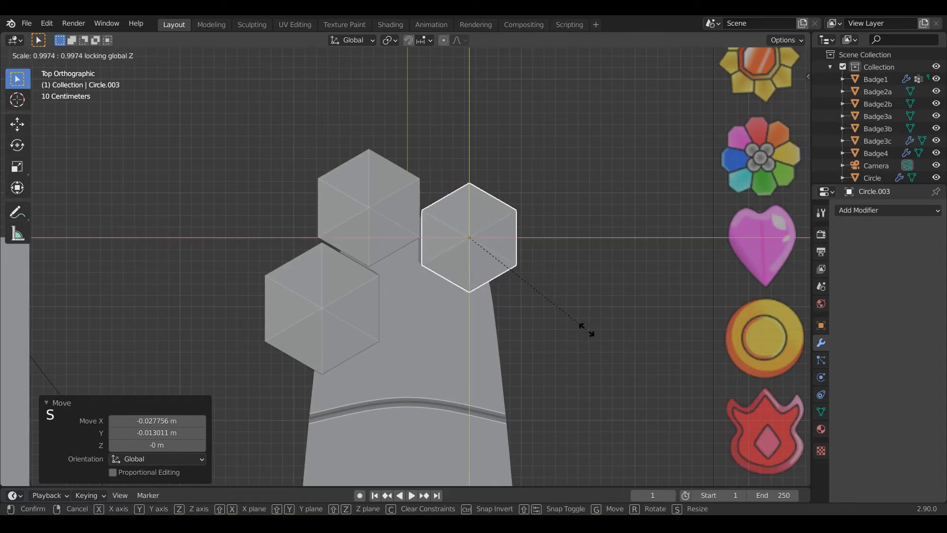
pyautogui.click(582, 328)
pyautogui.press('g')
pyautogui.press('x')
pyautogui.click(582, 328)
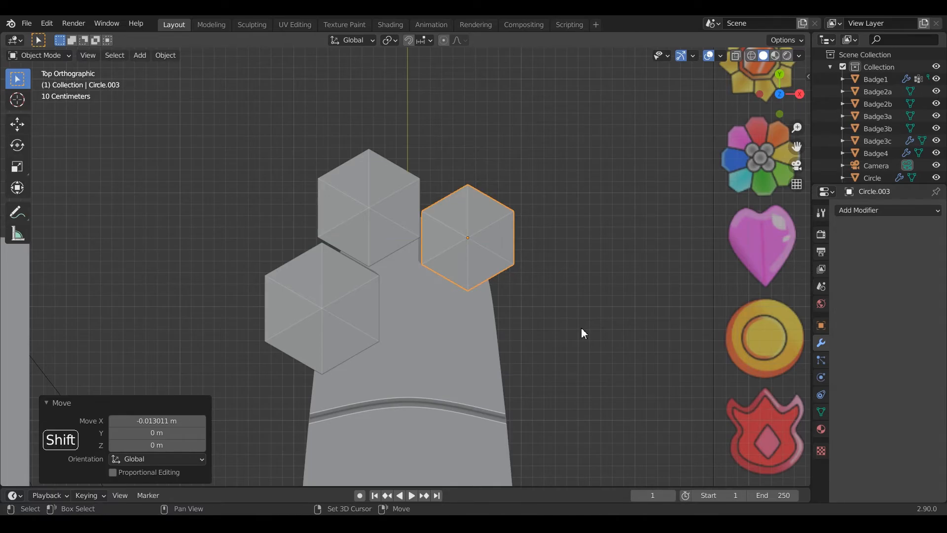
# Duplicate the third hexagon about 0.286 m along X and -0.794 m along Y as the fourth hexagon
pyautogui.hotkey('shift', 'd')
pyautogui.click(615, 419)
pyautogui.scroll(-3, 614, 418)
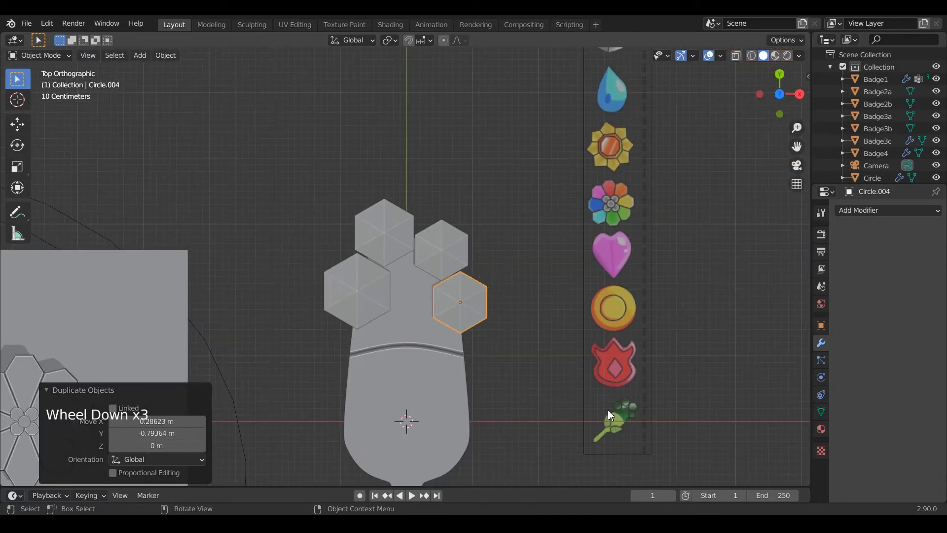
pyautogui.scroll(5, 527, 328)
# Scale the third hexagon to about 0.939 in X and Y and move it up against the second hexagon
pyautogui.click(511, 262)
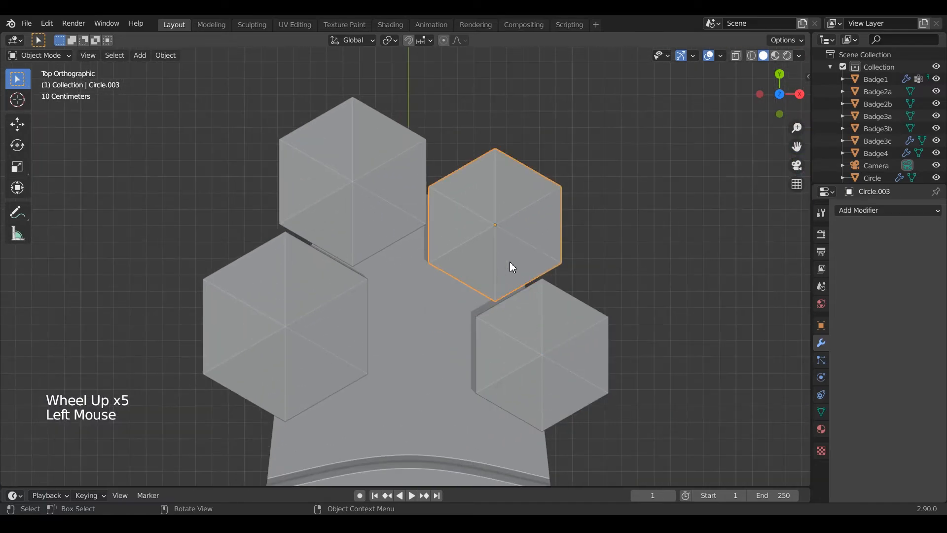
pyautogui.press('s')
pyautogui.hotkey('shift', 'z')
pyautogui.click(531, 286)
pyautogui.press('g')
pyautogui.hotkey('shift', 'z')
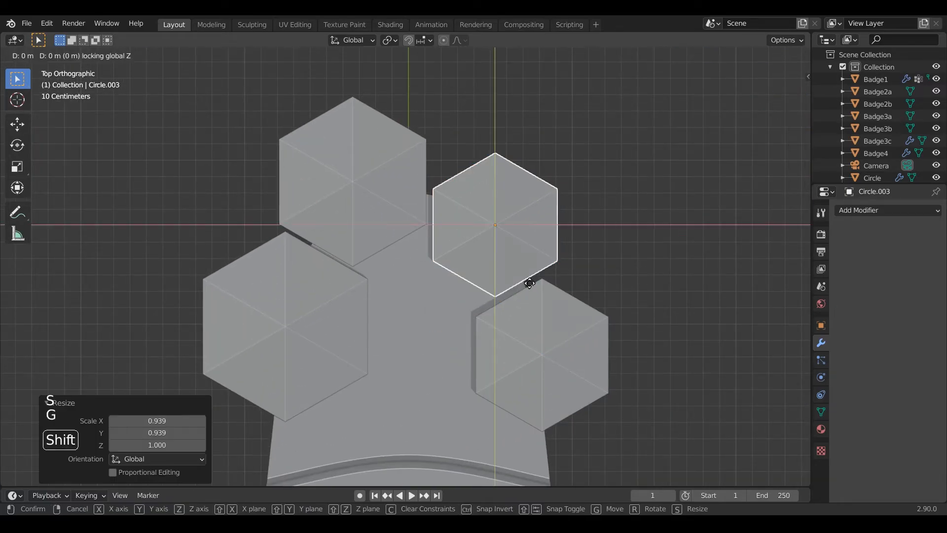
pyautogui.click(524, 274)
# Move the fourth hexagon closer to the third, scale it to about 0.891 and refine its position in the XY plane
pyautogui.click(561, 361)
pyautogui.press('g')
pyautogui.hotkey('shift', 'z')
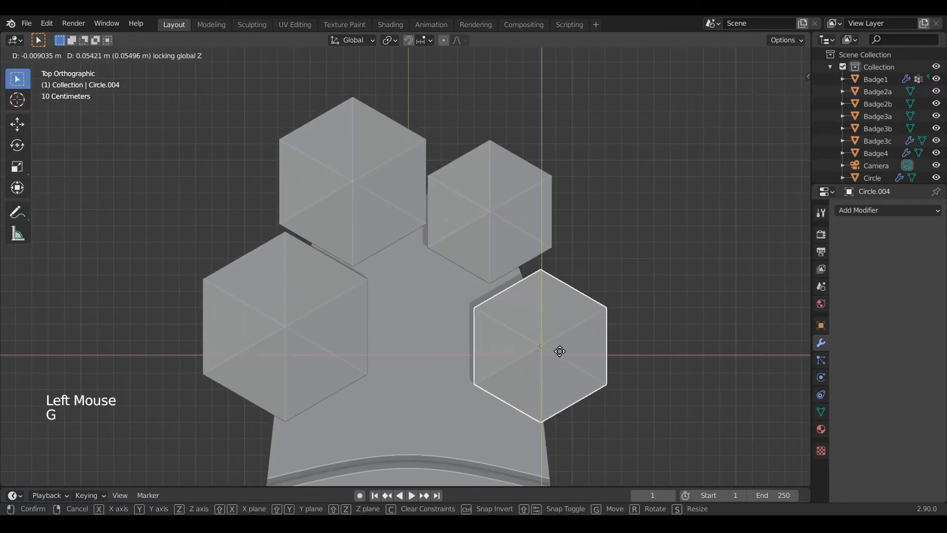
pyautogui.click(555, 340)
pyautogui.press('s')
pyautogui.click(590, 396)
pyautogui.press('g')
pyautogui.hotkey('shift', 'z')
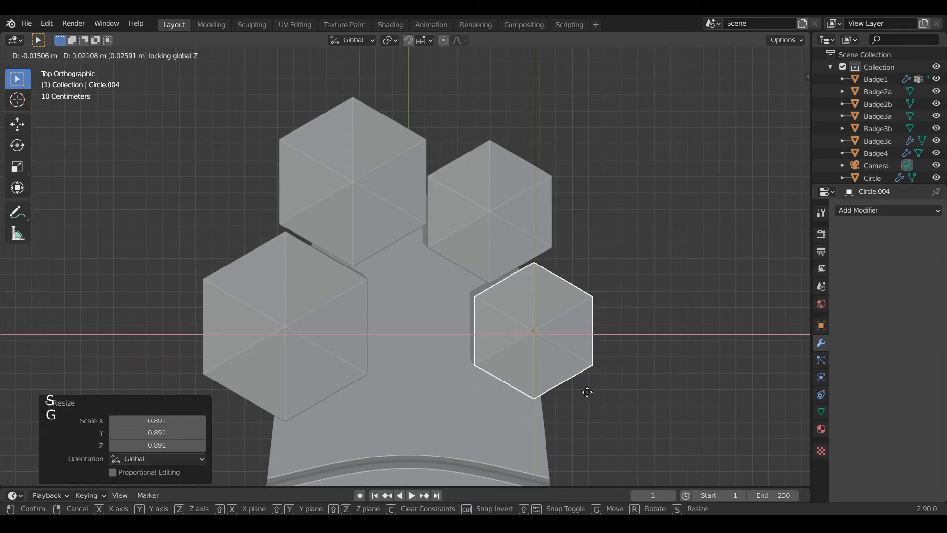
pyautogui.click(587, 390)
# Scale the fourth hexagon to about 0.91 in X and Y and nest it against the third hexagon's lower right edge
pyautogui.keyDown('shift'); pyautogui.moveTo(588, 395); pyautogui.dragTo(555, 365, button='middle'); pyautogui.keyUp('shift')
pyautogui.scroll(-6, 555, 365)
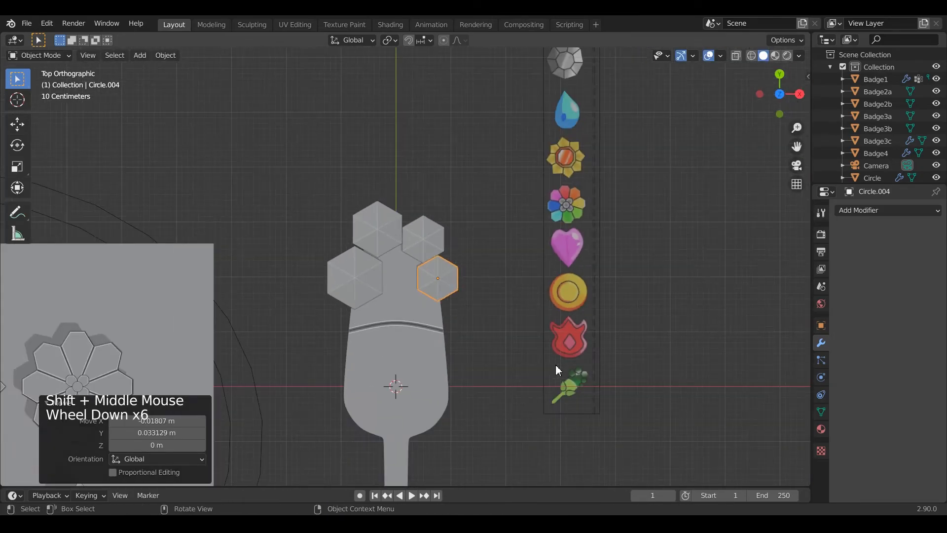
pyautogui.scroll(7, 546, 356)
pyautogui.press('s')
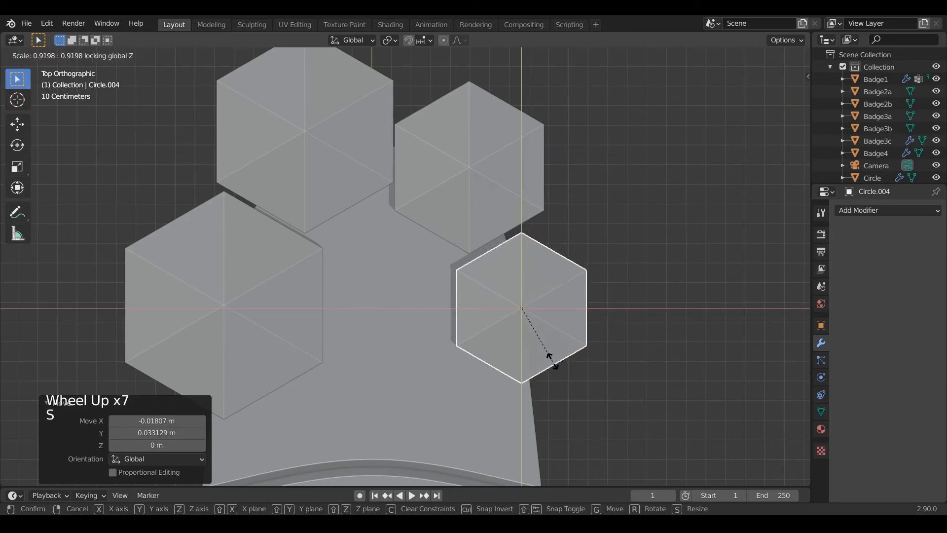
pyautogui.click(551, 358)
pyautogui.press('g')
pyautogui.hotkey('shift', 'z')
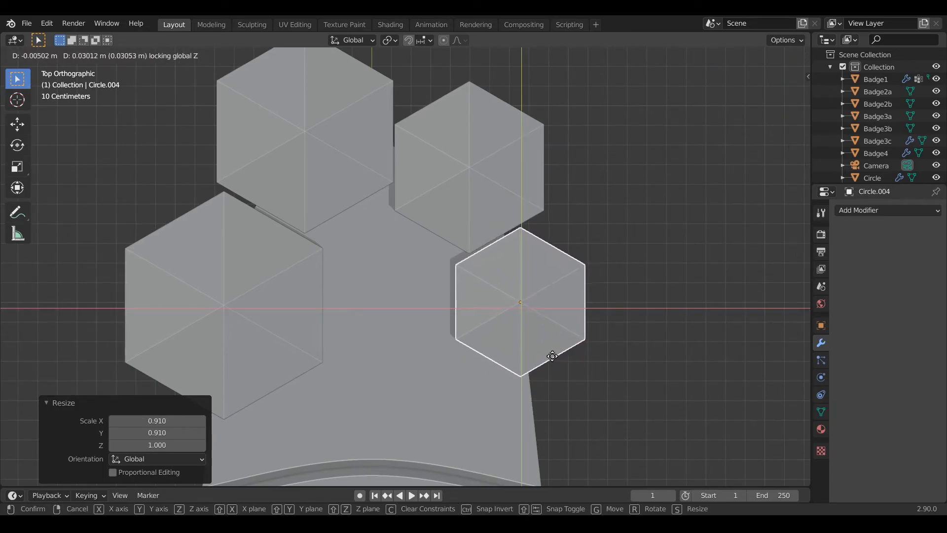
pyautogui.click(553, 353)
pyautogui.keyDown('shift'); pyautogui.moveTo(552, 352); pyautogui.dragTo(532, 335, button='middle'); pyautogui.keyUp('shift')
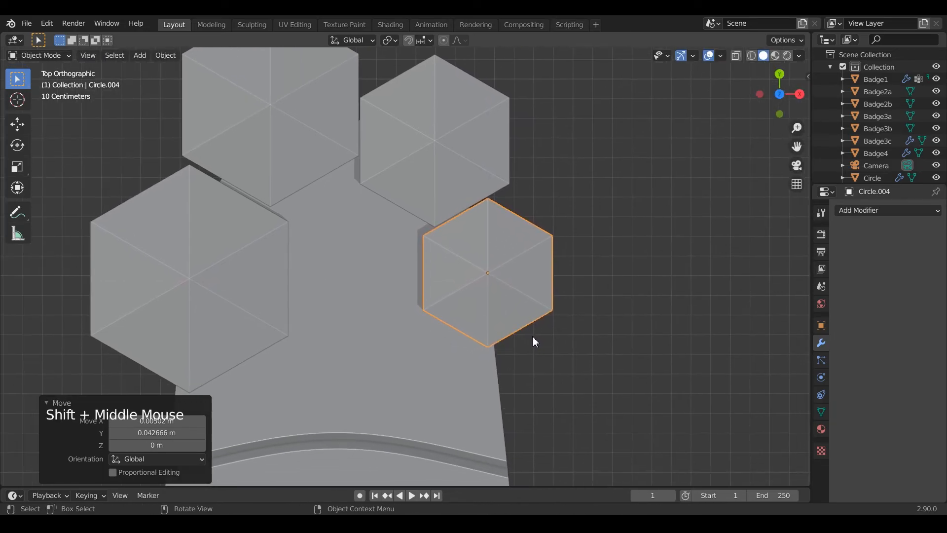
pyautogui.press('g')
pyautogui.hotkey('shift', 'z')
pyautogui.click(521, 344)
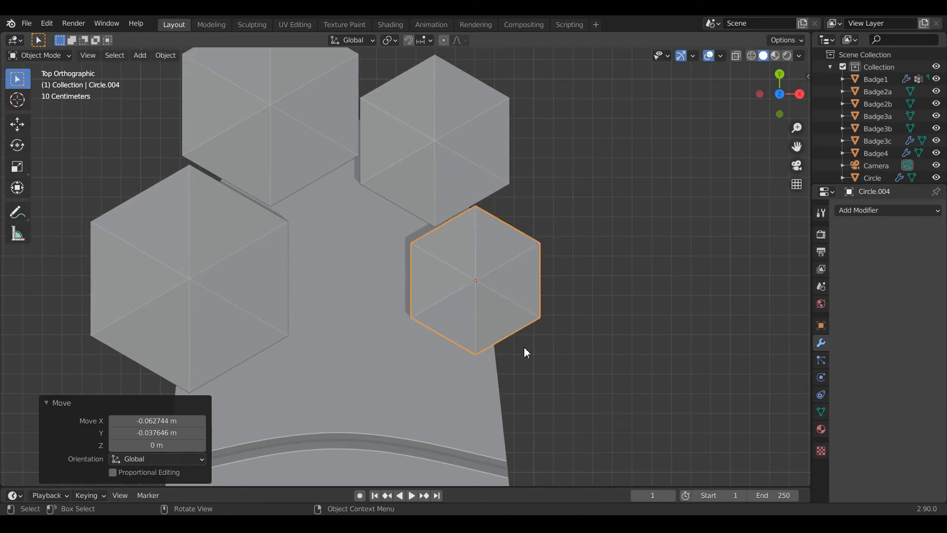
# Duplicate the fourth hexagon to its lower right and scale the copy down into the smallest hexagon
pyautogui.hotkey('shift', 'd')
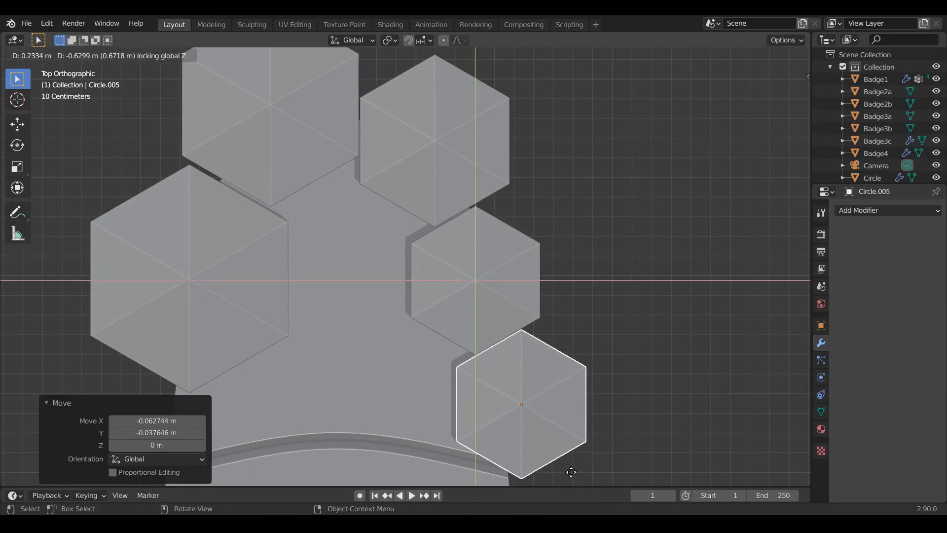
pyautogui.click(567, 470)
pyautogui.press('s')
pyautogui.click(547, 447)
# Shrink the fourth hexagon and move it about -0.013 m in X and 0.048 m in Y, back against the third
pyautogui.click(527, 338)
pyautogui.press('s')
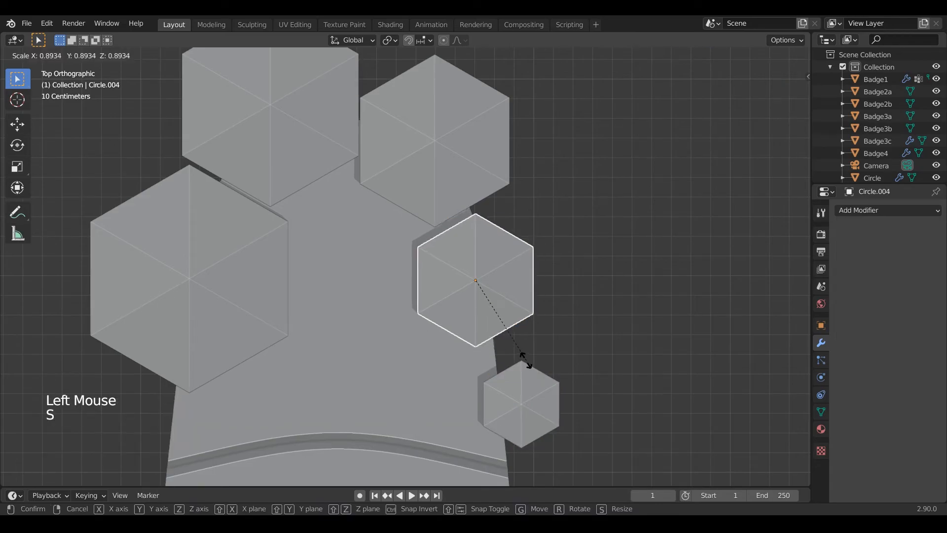
pyautogui.click(523, 357)
pyautogui.press('g')
pyautogui.click(524, 354)
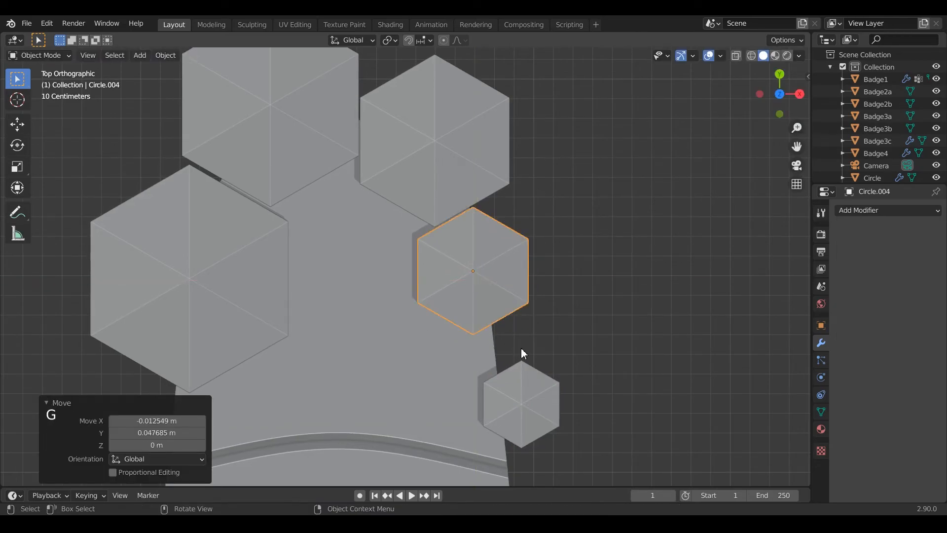
# Move the smallest hexagon about -0.103 m in X and 0.203 m in Y so it sits just below the fourth
pyautogui.click(549, 418)
pyautogui.press('g')
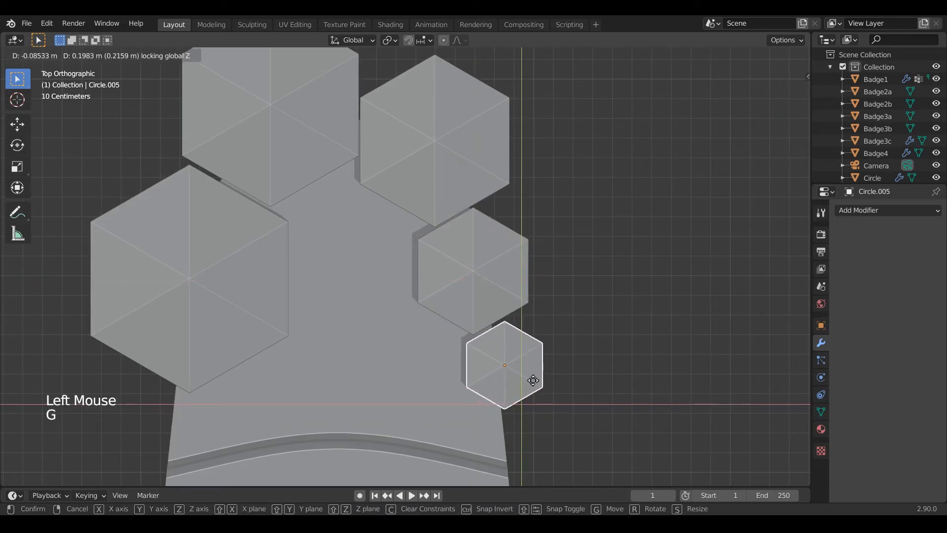
pyautogui.scroll(-5, 529, 379)
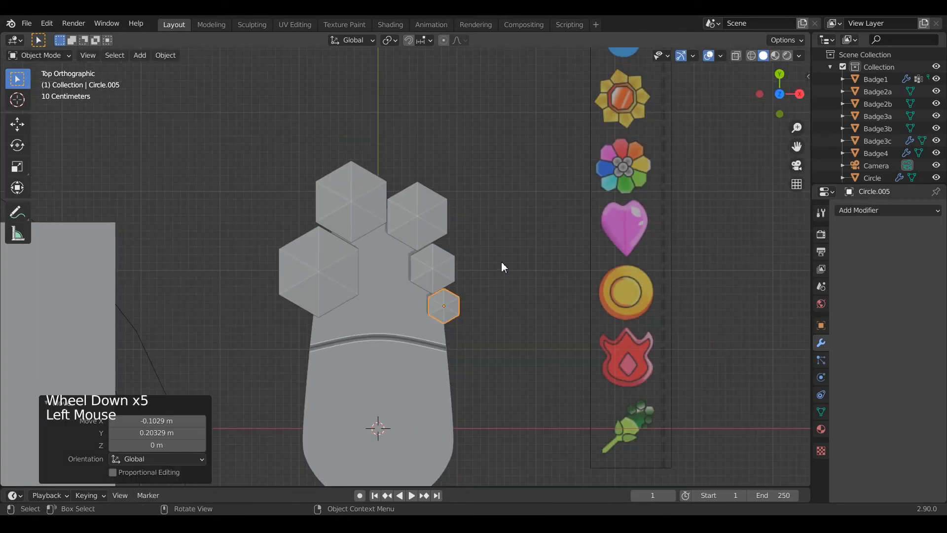
pyautogui.click(499, 273)
pyautogui.scroll(-2, 497, 277)
pyautogui.scroll(6, 495, 286)
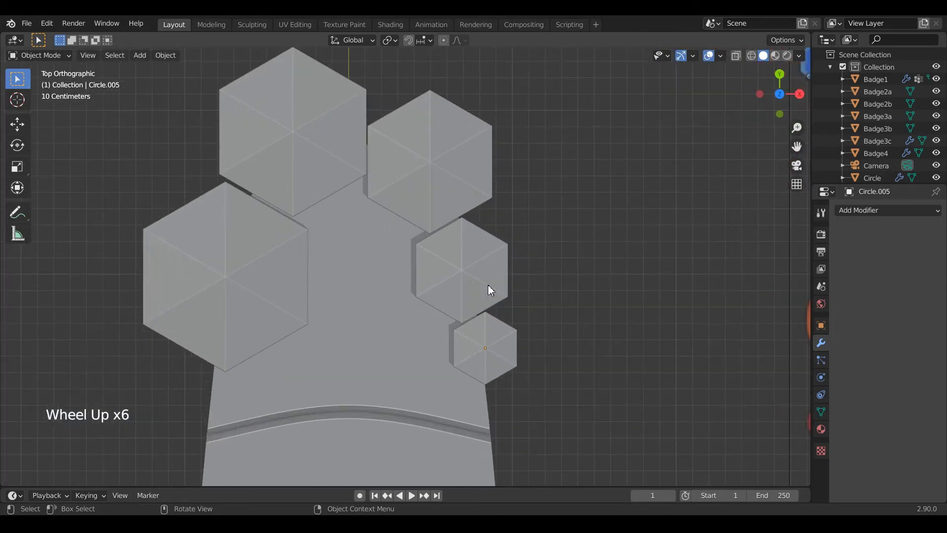
# Nudge the second hexagon slightly down along Y to close its gap with the largest hexagon
pyautogui.click(315, 170)
pyautogui.press('g')
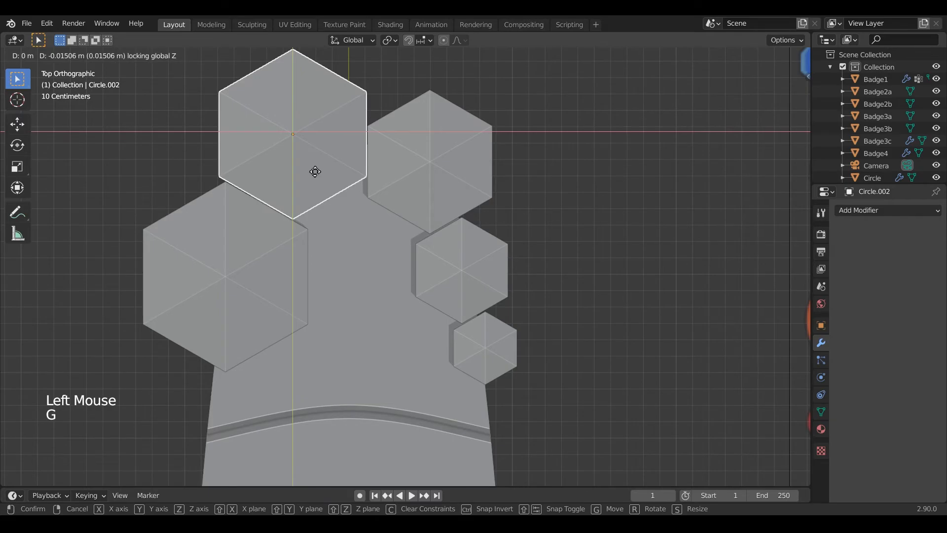
pyautogui.click(315, 171)
# Nudge the fourth and the smallest hexagons slightly to even out the gaps between them
pyautogui.scroll(-2, 555, 190)
pyautogui.scroll(-2, 555, 190)
pyautogui.keyDown('shift'); pyautogui.moveTo(493, 274); pyautogui.dragTo(485, 243, button='middle'); pyautogui.keyUp('shift')
pyautogui.scroll(3, 464, 241)
pyautogui.click(463, 213)
pyautogui.press('g')
pyautogui.click(467, 211)
pyautogui.click(471, 273)
pyautogui.scroll(1, 472, 273)
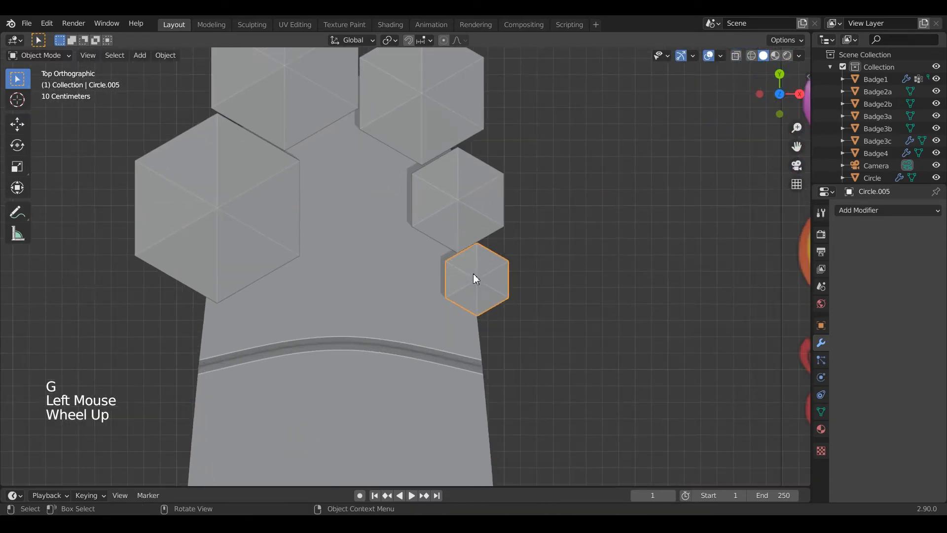
pyautogui.press('g')
pyautogui.click(473, 275)
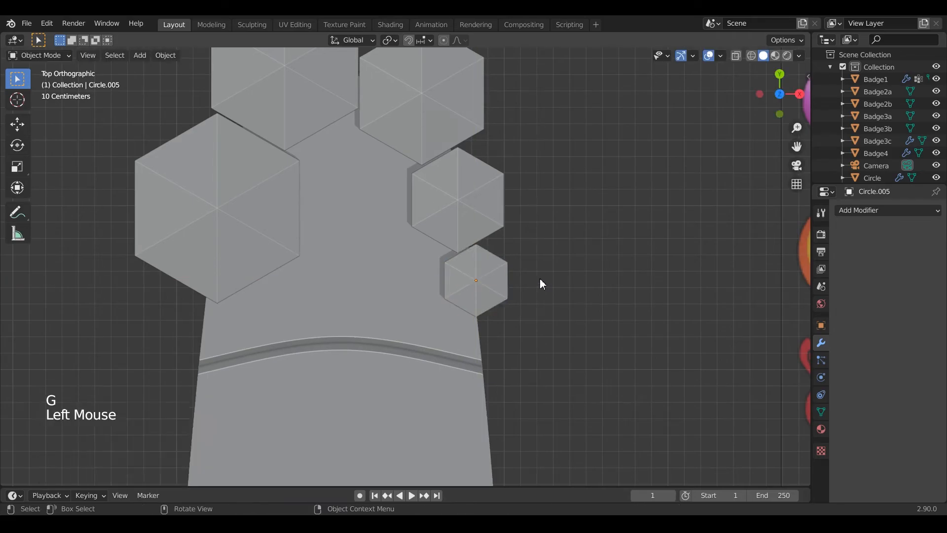
pyautogui.scroll(-5, 535, 278)
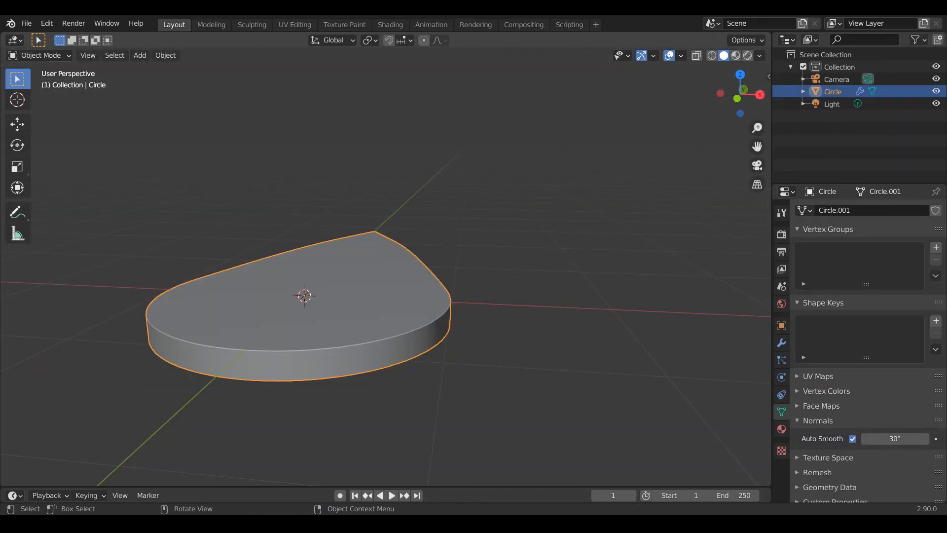
# Move the teardrop leaf piece along negative X away from the origin and view the scene from the top
pyautogui.moveTo(316, 346); pyautogui.dragTo(495, 270, button='middle')
pyautogui.press('Tab')
pyautogui.press('Tab')
pyautogui.press('g')
pyautogui.press('x')
pyautogui.click(182, 298)
pyautogui.click(393, 342)
pyautogui.press('KP_7')
pyautogui.scroll(2, 399, 352)
# Add a mesh circle with 16 vertices at the origin for the side leaf
pyautogui.hotkey('shift', 'a')
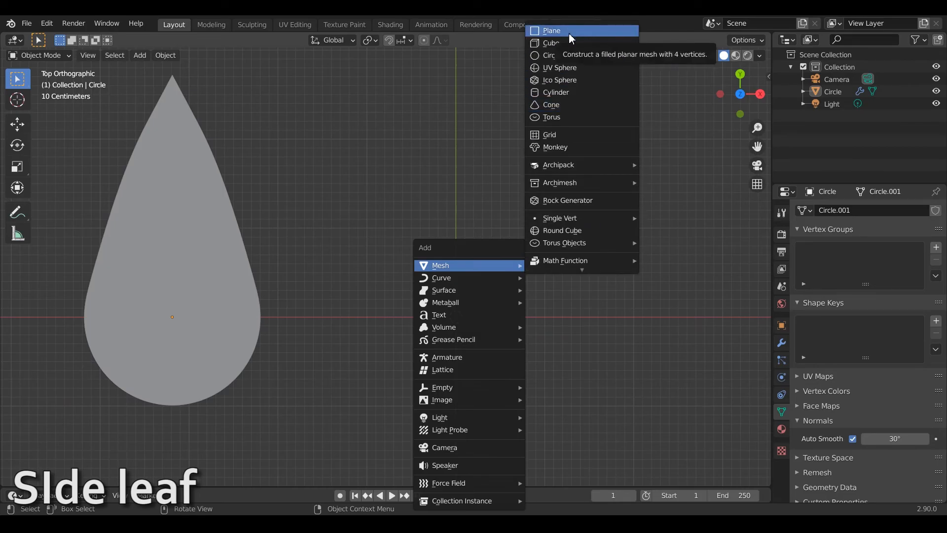
pyautogui.click(548, 56)
pyautogui.click(139, 343)
pyautogui.write('16')
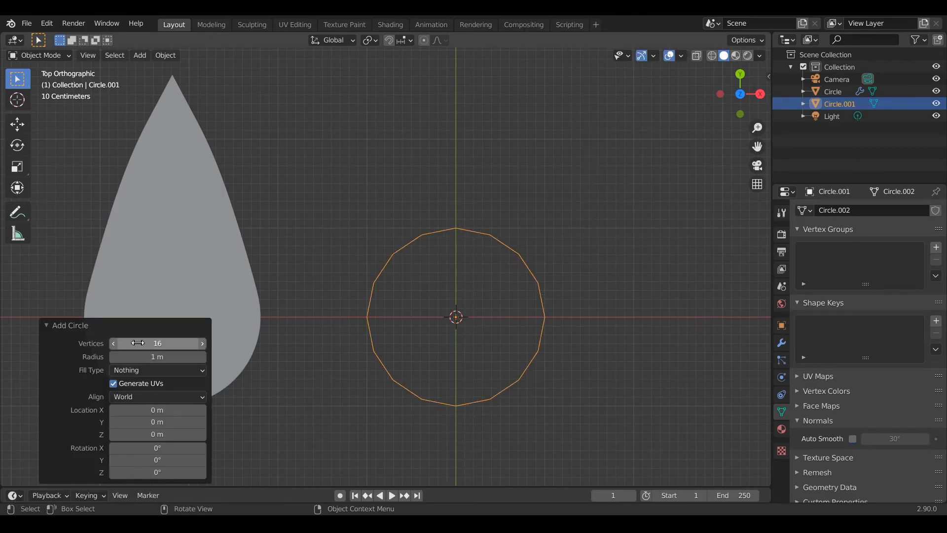
pyautogui.click(60, 326)
# Pull the circle's topmost vertex up along Y with proportional editing to stretch the circle into a teardrop
pyautogui.scroll(-2, 392, 284)
pyautogui.keyDown('shift'); pyautogui.moveTo(514, 239); pyautogui.dragTo(516, 281, button='middle'); pyautogui.keyUp('shift')
pyautogui.press('Tab')
pyautogui.scroll(3, 479, 298)
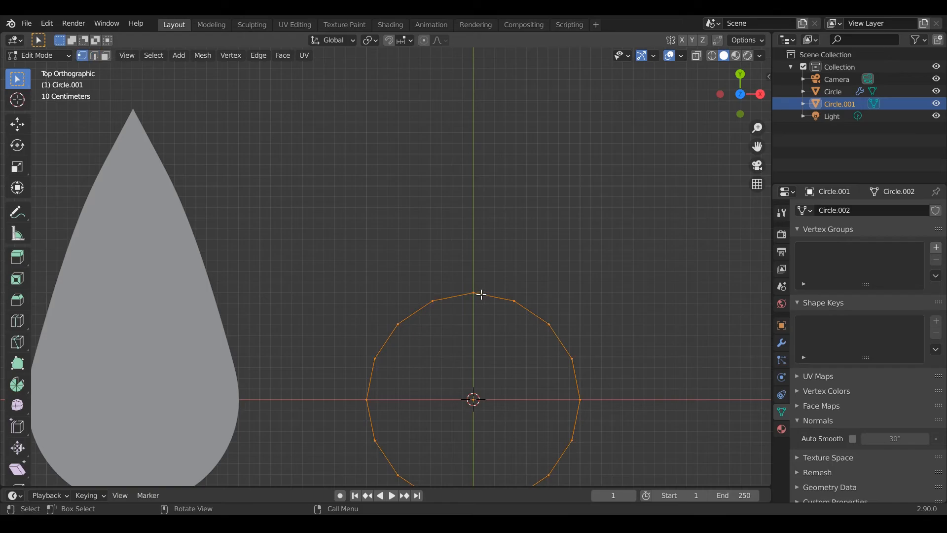
pyautogui.click(483, 295)
pyautogui.scroll(-2, 482, 295)
pyautogui.click(424, 41)
pyautogui.press('g')
pyautogui.press('y')
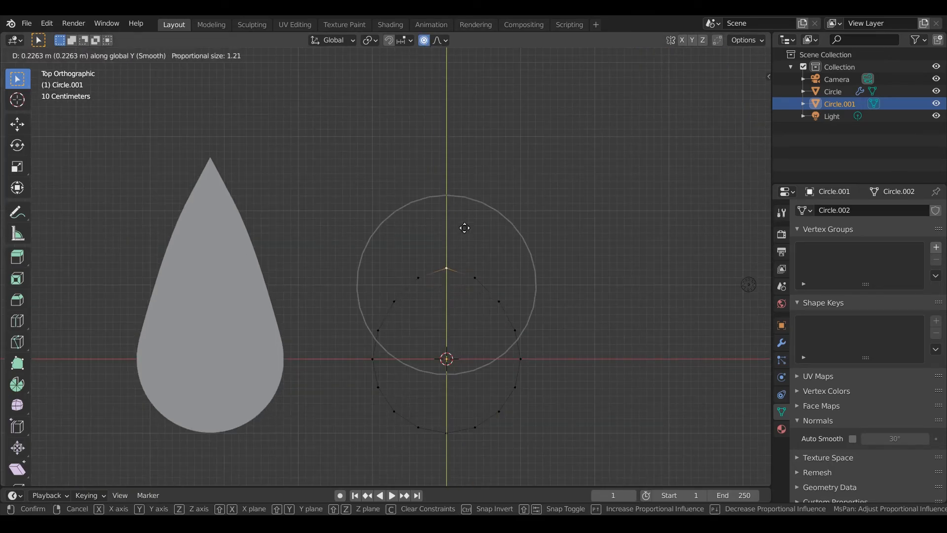
pyautogui.click(454, 111)
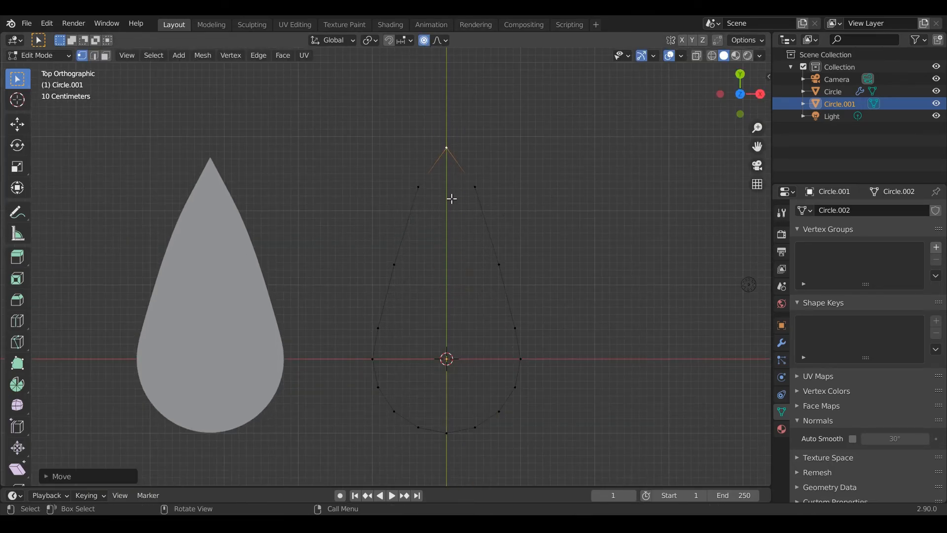
# Turn off proportional editing and scale the vertex pair just below the teardrop's tip inward along X for a gently curved taper
pyautogui.scroll(3, 450, 197)
pyautogui.press('s')
pyautogui.press('x')
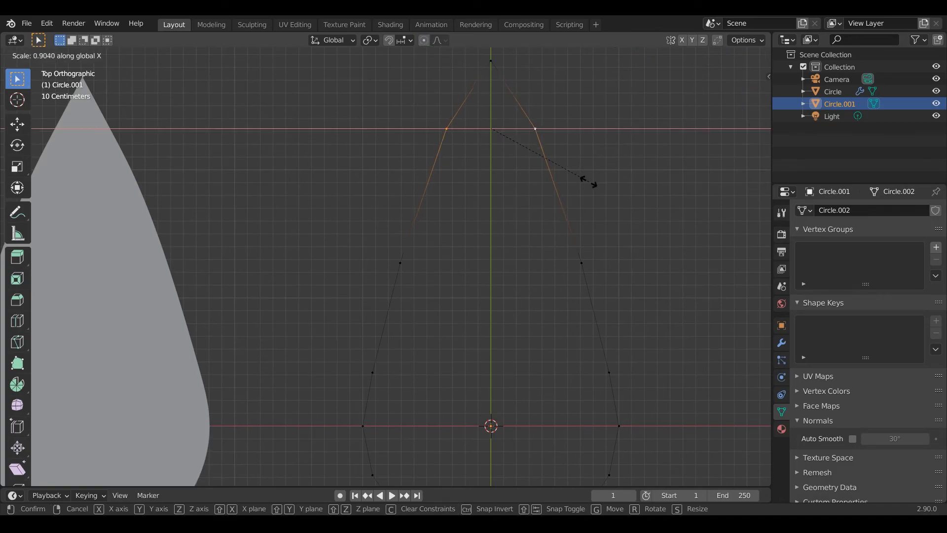
pyautogui.click(546, 173)
pyautogui.press('Tab')
pyautogui.scroll(-2, 554, 200)
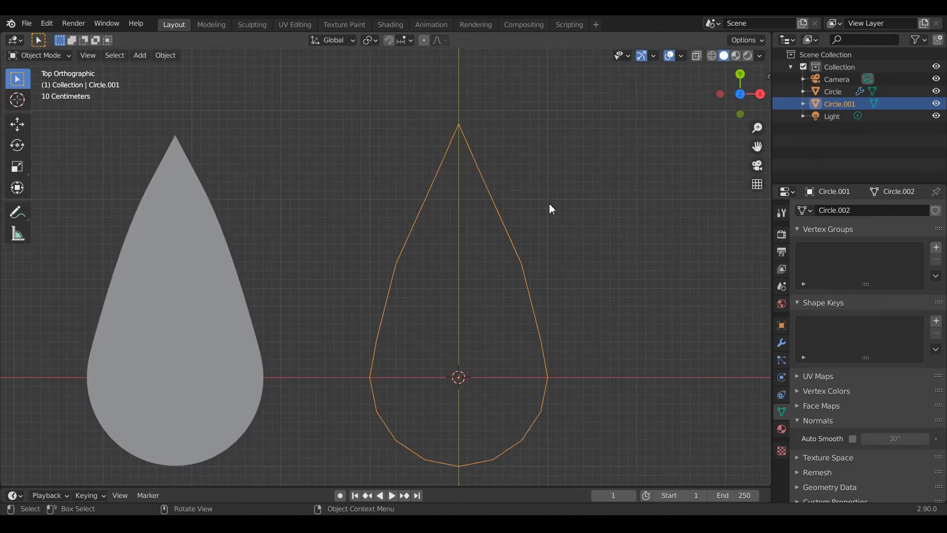
pyautogui.press('Tab')
pyautogui.press('s')
pyautogui.press('x')
pyautogui.click(501, 192)
pyautogui.press('Tab')
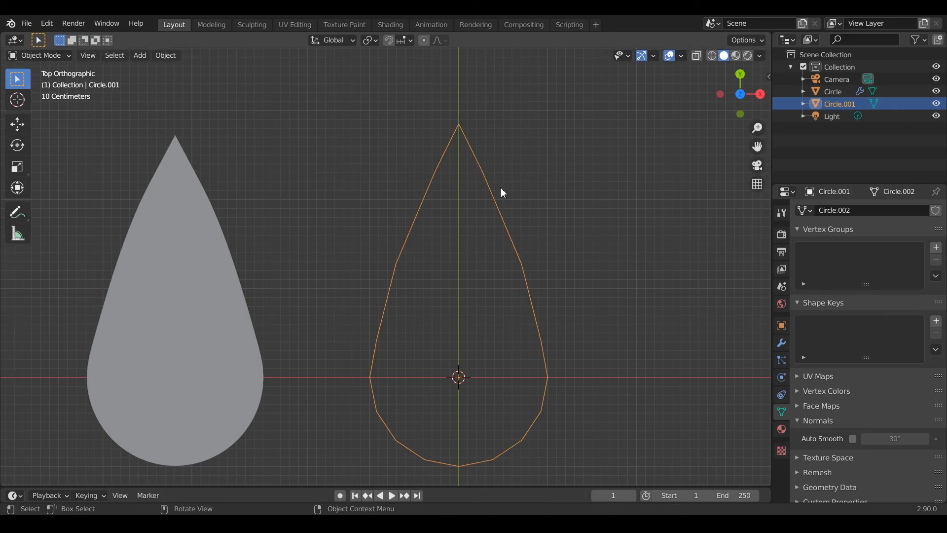
# Narrow the second vertex pair below the teardrop's tip slightly along X to slim the sides
pyautogui.press('Tab')
pyautogui.press('s')
pyautogui.press('x')
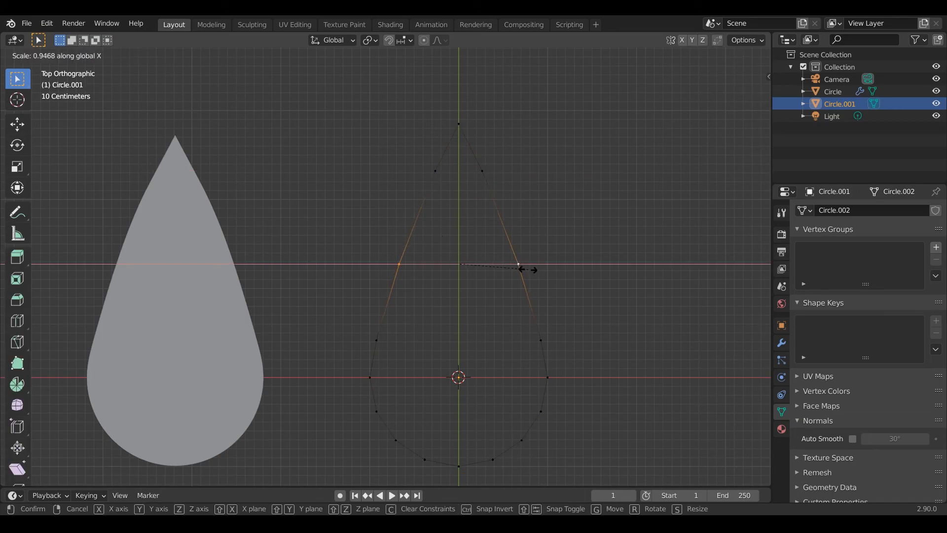
pyautogui.click(525, 272)
pyautogui.press('Tab')
pyautogui.scroll(-1, 527, 273)
# Widen the vertex pair nearest the tip slightly along X to refine the outline
pyautogui.press('Tab')
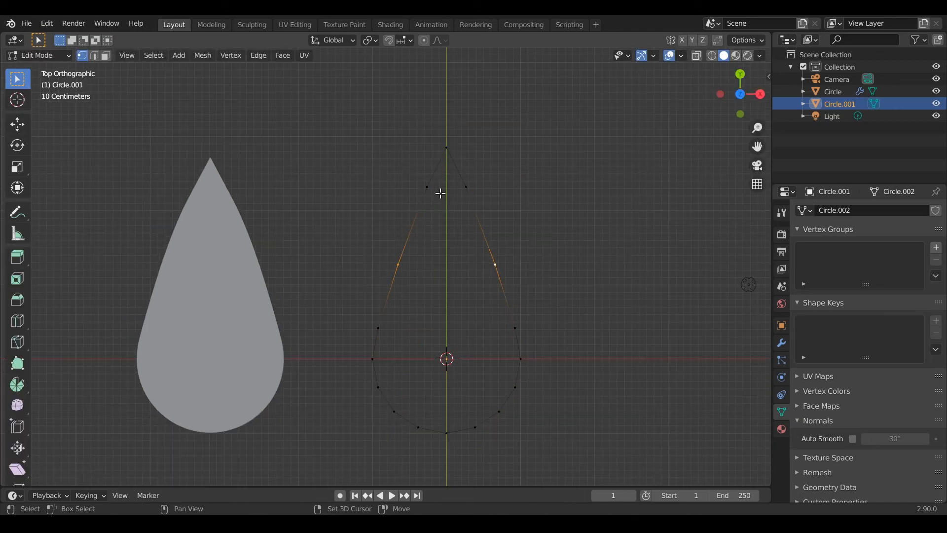
pyautogui.press('s')
pyautogui.press('x')
pyautogui.click(486, 218)
pyautogui.press('Tab')
# Raise the teardrop's tip vertex about 0.19 m along Y to sharpen the point
pyautogui.press('Tab')
pyautogui.click(446, 148)
pyautogui.press('g')
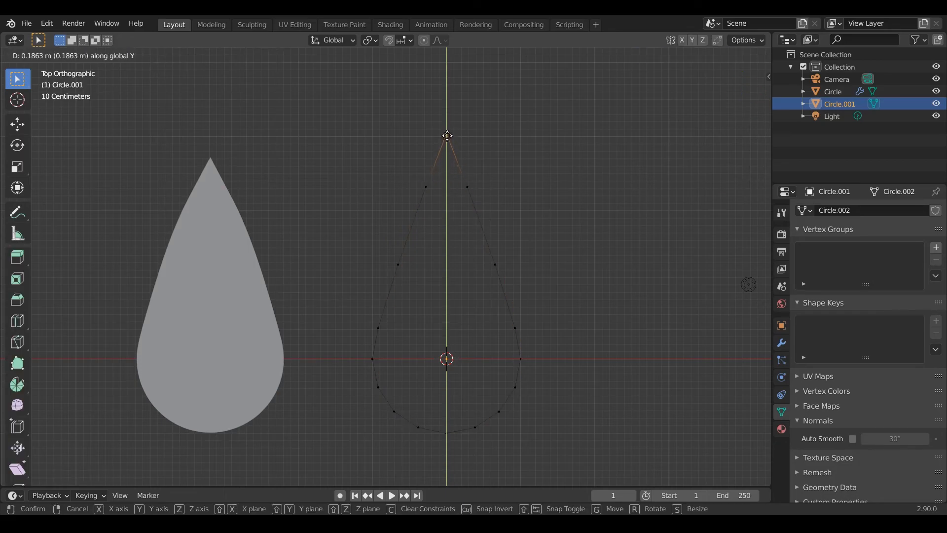
pyautogui.click(447, 136)
pyautogui.press('Tab')
pyautogui.scroll(2, 490, 237)
pyautogui.scroll(-2, 474, 247)
# Fill the teardrop outline with a face and extrude it downward to a thickness of about 0.23 m
pyautogui.press('Tab')
pyautogui.moveTo(473, 248); pyautogui.dragTo(567, 306, button='middle')
pyautogui.press('2')
pyautogui.press('f')
pyautogui.press('Tab')
pyautogui.scroll(3, 515, 328)
pyautogui.press('Tab')
pyautogui.press('e')
pyautogui.click(532, 311)
pyautogui.press('Tab')
# Add a Subdivision Surface modifier to the new teardrop with viewport and render levels of 3
pyautogui.click(781, 343)
pyautogui.click(822, 211)
pyautogui.click(744, 410)
pyautogui.moveTo(632, 387); pyautogui.dragTo(582, 399, button='middle')
pyautogui.click(923, 265)
pyautogui.click(923, 265)
pyautogui.click(923, 279)
pyautogui.write('3')
pyautogui.press('Return')
# Crease the top and bottom outline edge loops of the teardrop so its rims stay sharp under subdivision
pyautogui.moveTo(623, 296); pyautogui.dragTo(642, 275, button='middle')
pyautogui.press('Tab')
pyautogui.hotkey('alt', 'a')
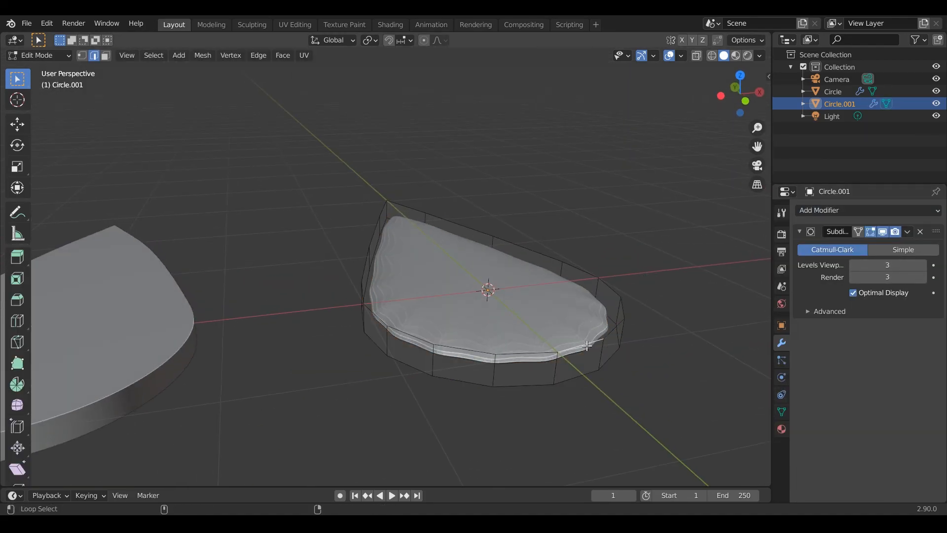
pyautogui.keyDown('alt'); pyautogui.click(586, 346); pyautogui.keyUp('alt')
pyautogui.press('n')
pyautogui.press('Tab')
# Crease the vertical edge at the teardrop's tip so the point stays sharp under subdivision
pyautogui.moveTo(518, 298); pyautogui.dragTo(391, 388, button='middle')
pyautogui.press('Tab')
pyautogui.keyDown('alt'); pyautogui.click(470, 265); pyautogui.keyUp('alt')
pyautogui.press('Tab')
pyautogui.press('Tab')
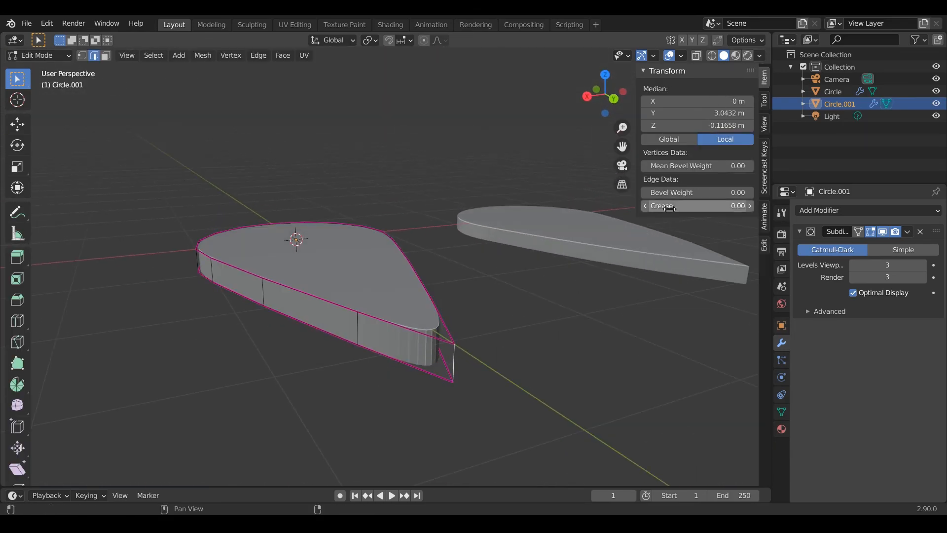
pyautogui.press('Tab')
# Shade the teardrop smooth and enable Auto Smooth at 30° for its normals
pyautogui.moveTo(348, 313); pyautogui.dragTo(545, 335, button='middle')
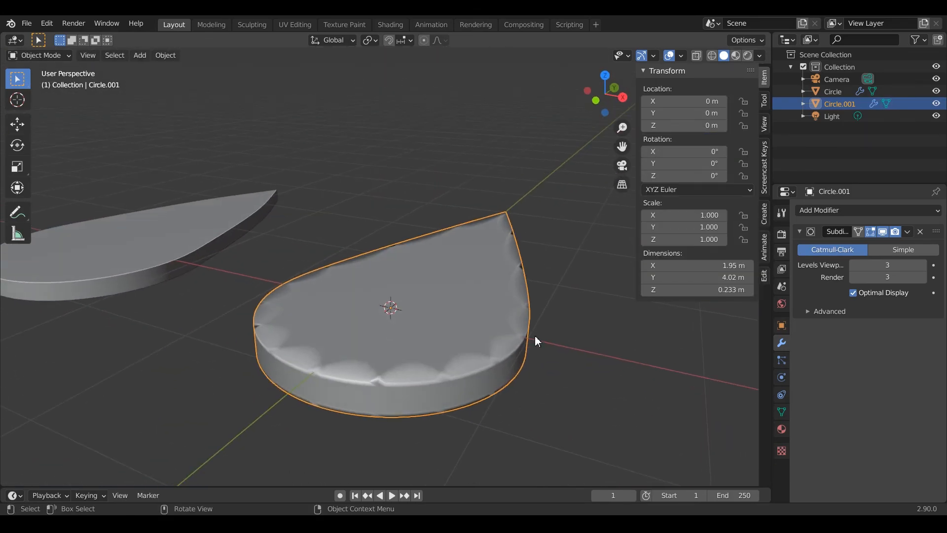
pyautogui.click(781, 412)
pyautogui.click(852, 439)
pyautogui.click(541, 402)
pyautogui.moveTo(541, 401)
pyautogui.mouseDown(button='middle')
pyautogui.moveTo(348, 370)
pyautogui.moveTo(207, 412)
pyautogui.moveTo(271, 369)
pyautogui.moveTo(448, 330)
pyautogui.moveTo(256, 341)
pyautogui.moveTo(327, 270)
pyautogui.moveTo(389, 256)
pyautogui.moveTo(449, 376)
pyautogui.moveTo(454, 346)
pyautogui.moveTo(422, 334)
pyautogui.moveTo(528, 338)
pyautogui.moveTo(447, 326)
pyautogui.moveTo(239, 330)
pyautogui.moveTo(513, 360)
pyautogui.moveTo(480, 338)
pyautogui.moveTo(469, 300)
pyautogui.moveTo(473, 389)
pyautogui.moveTo(462, 399)
pyautogui.mouseUp(button='middle')
pyautogui.click(448, 330)
pyautogui.press('n')
pyautogui.press('Tab')
pyautogui.press('Tab')
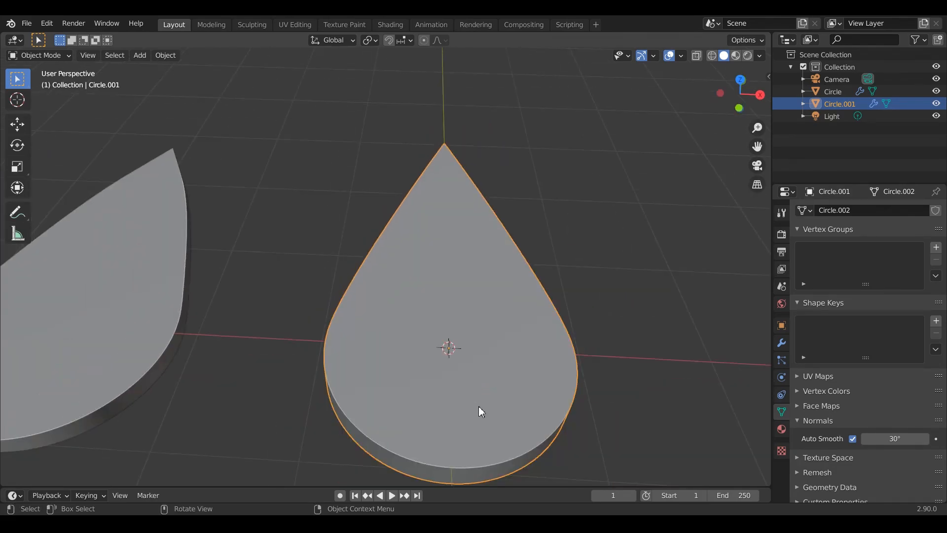